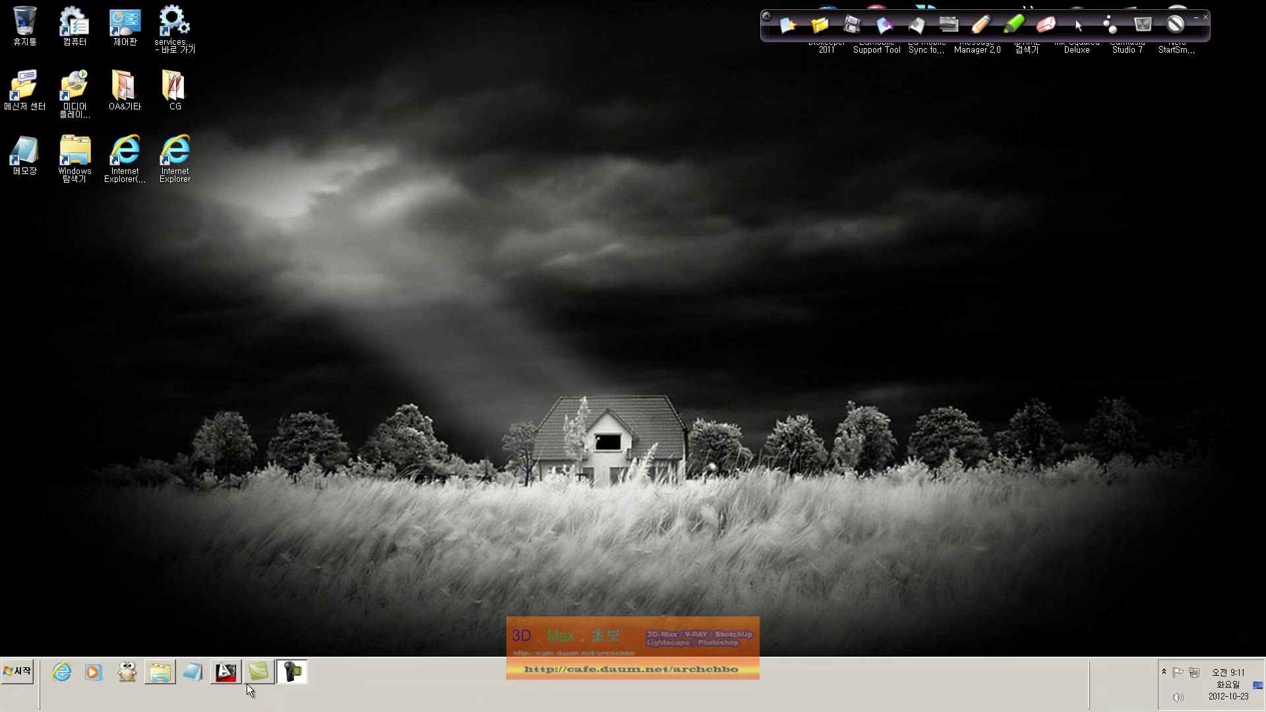
Restore the minimized AutoCAD 2013 window from its taskbar button.
click(232, 674)
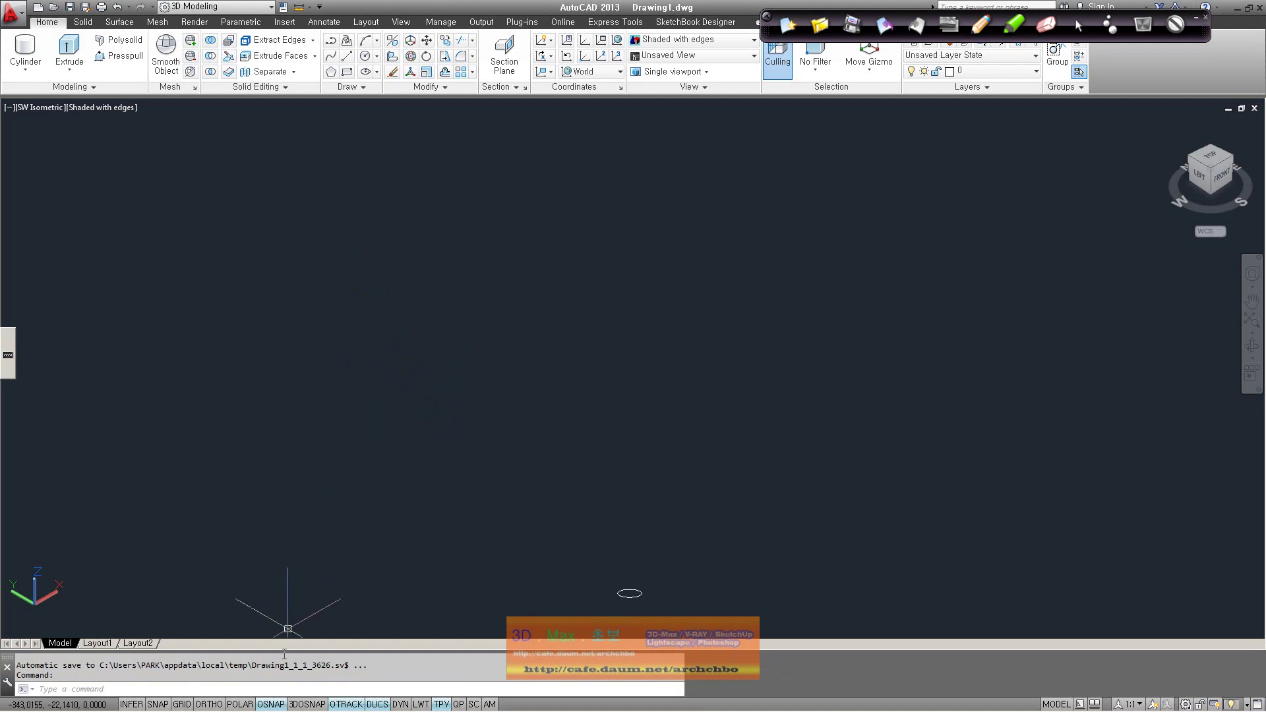
click(208, 681)
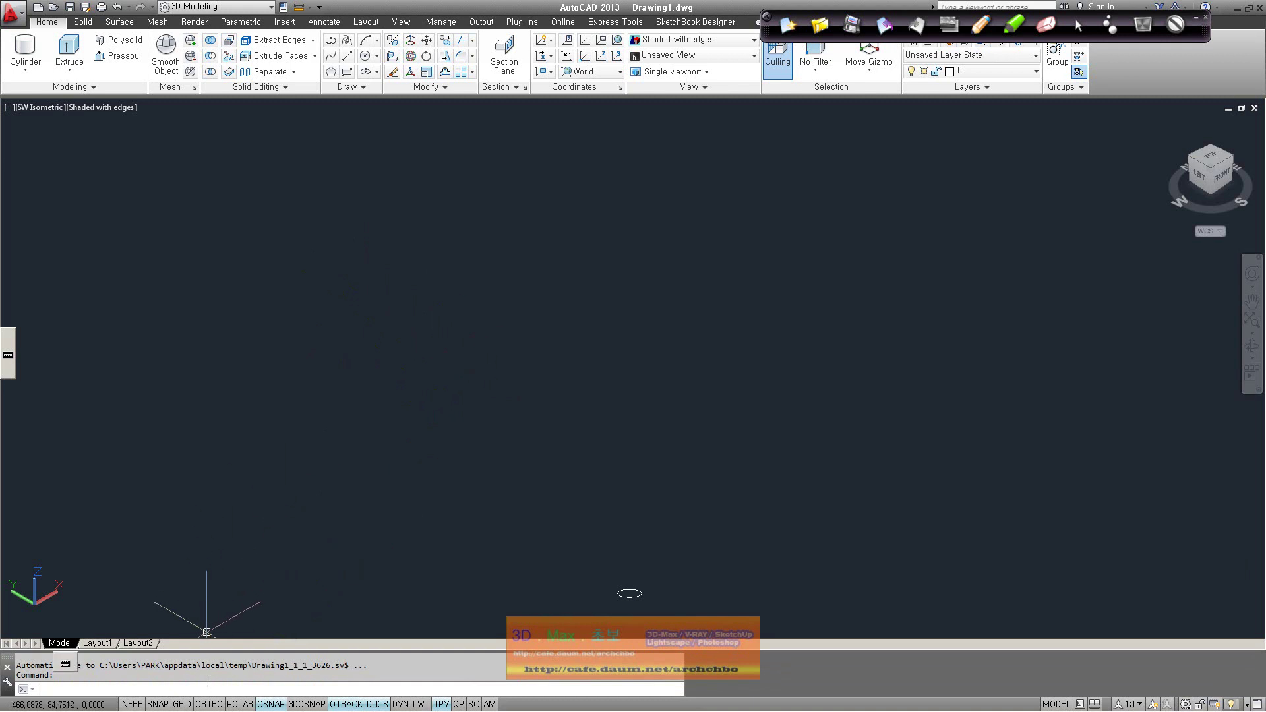
text(ucman)
key(Return)
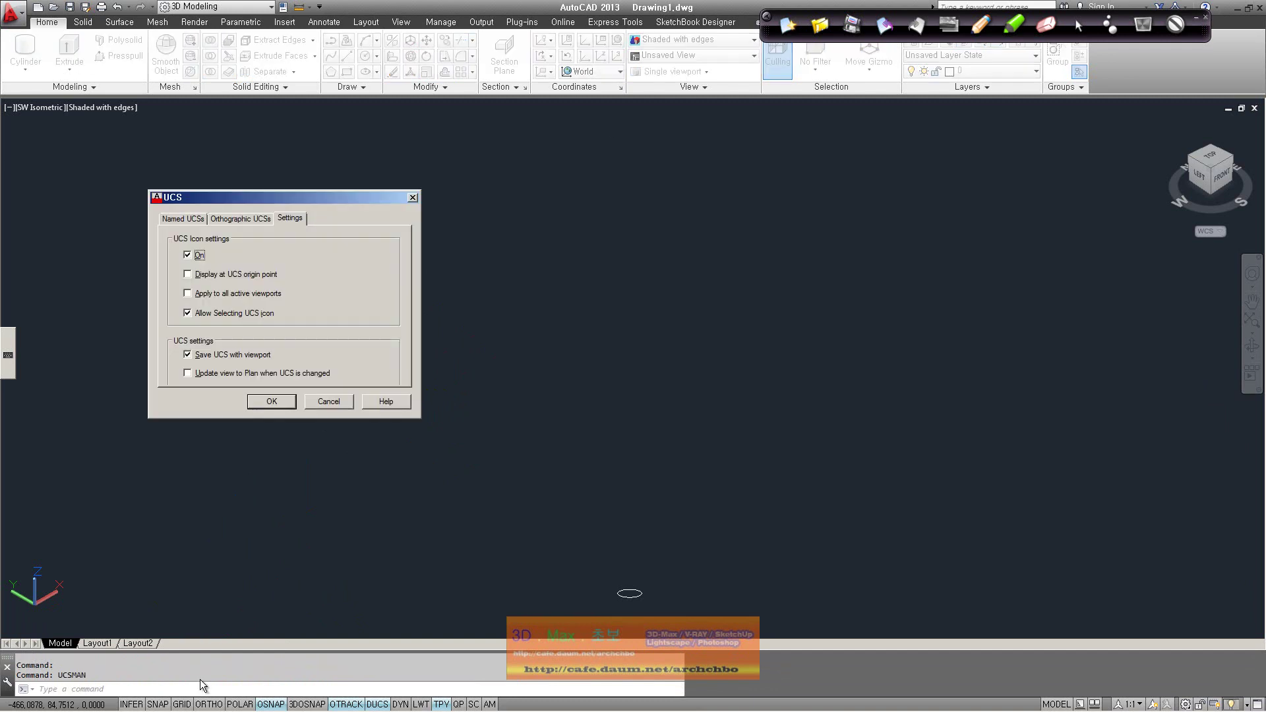
click(412, 198)
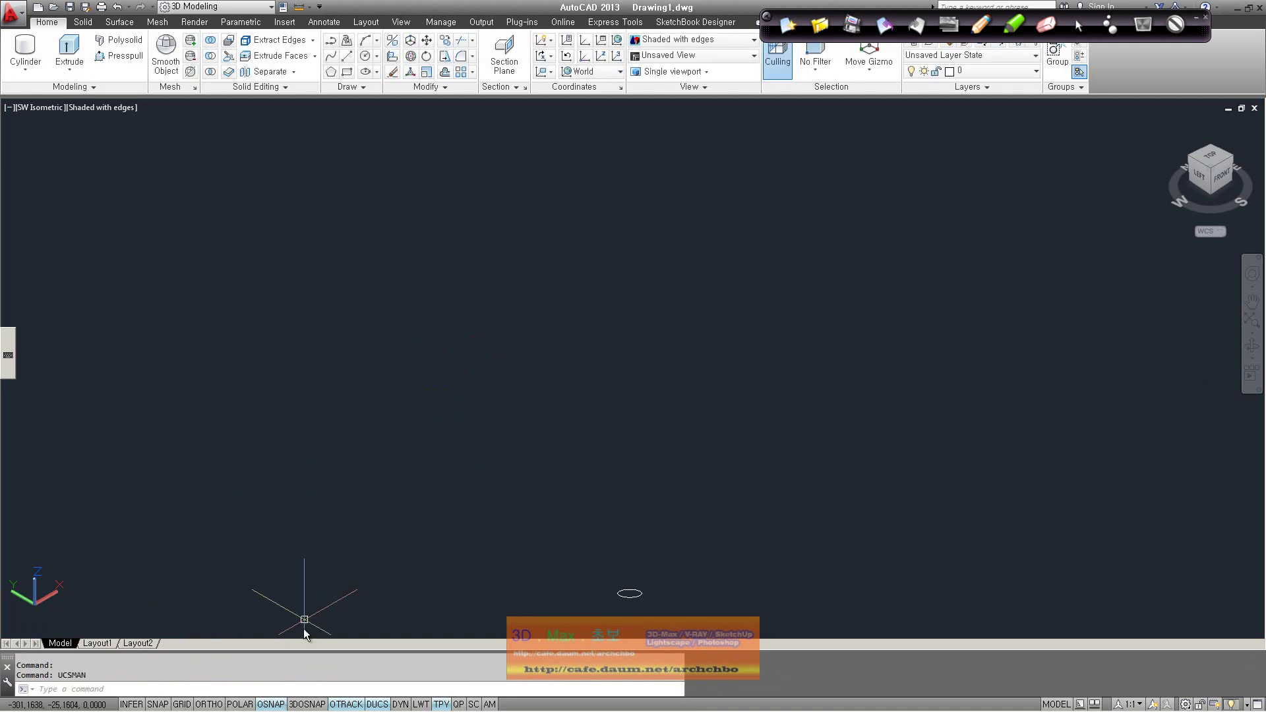
text(uc)
key(Return)
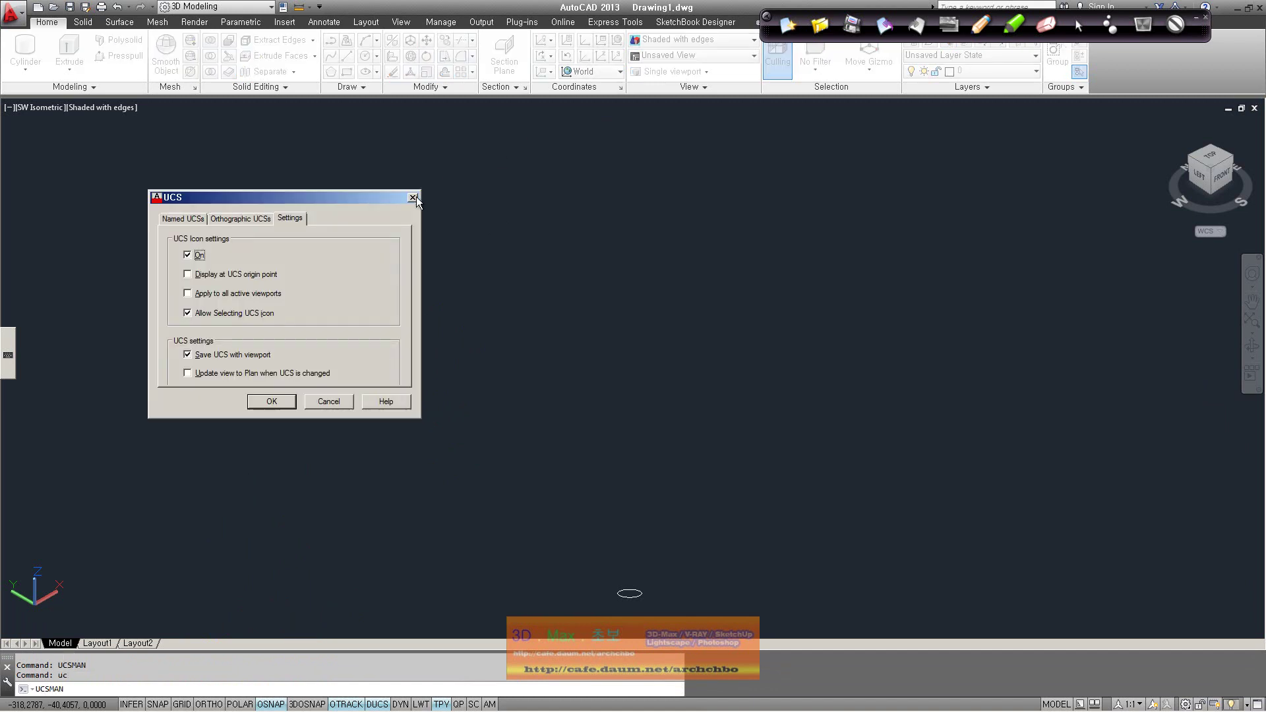
click(412, 197)
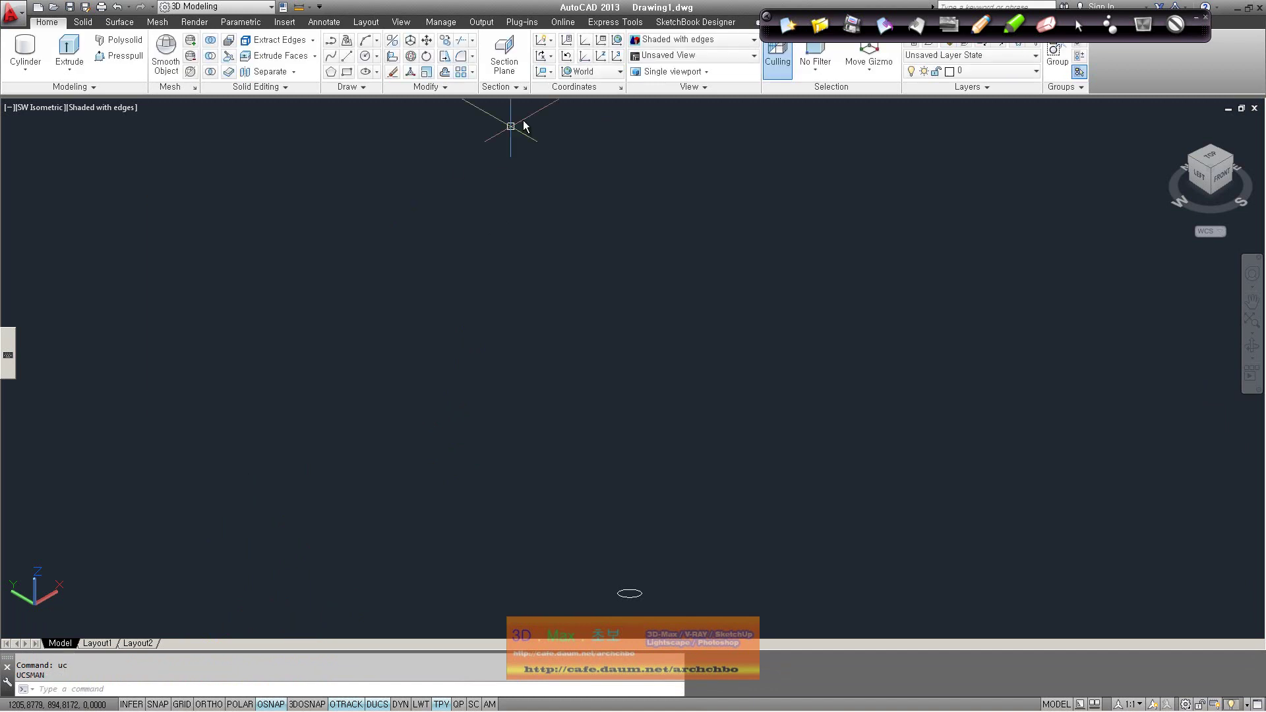
click(620, 88)
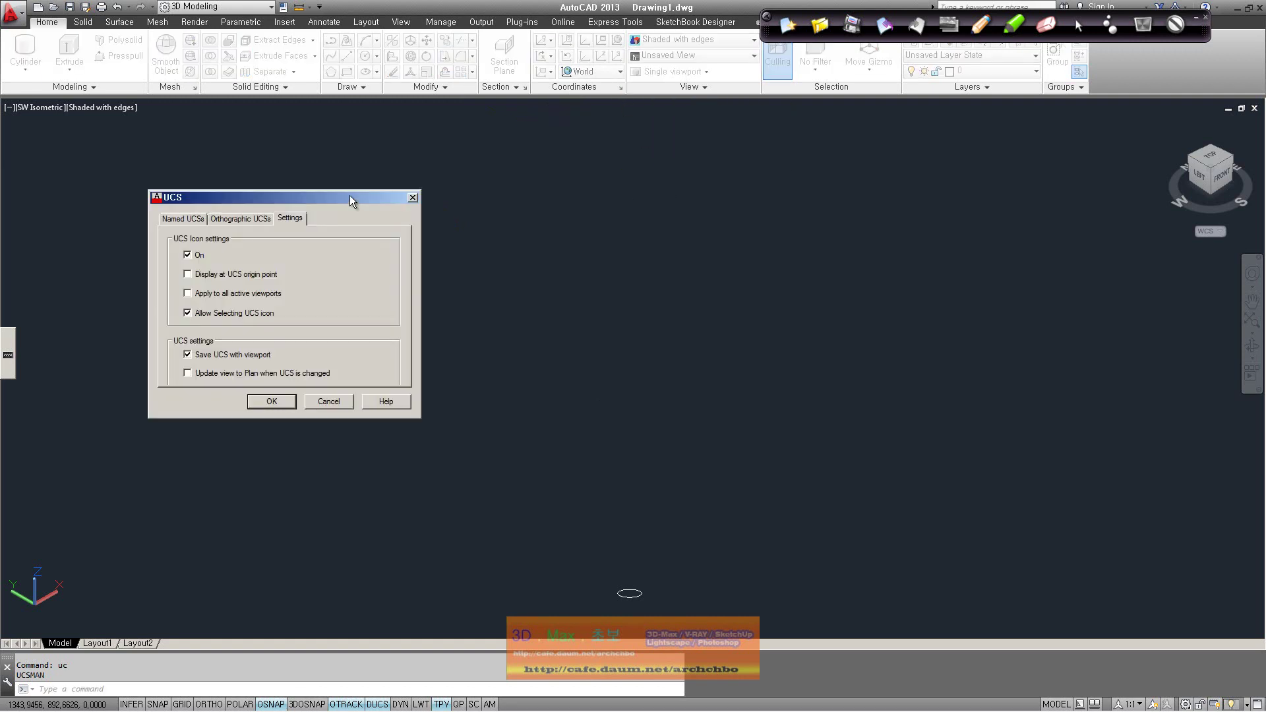
drag(349, 197, 422, 165)
click(267, 186)
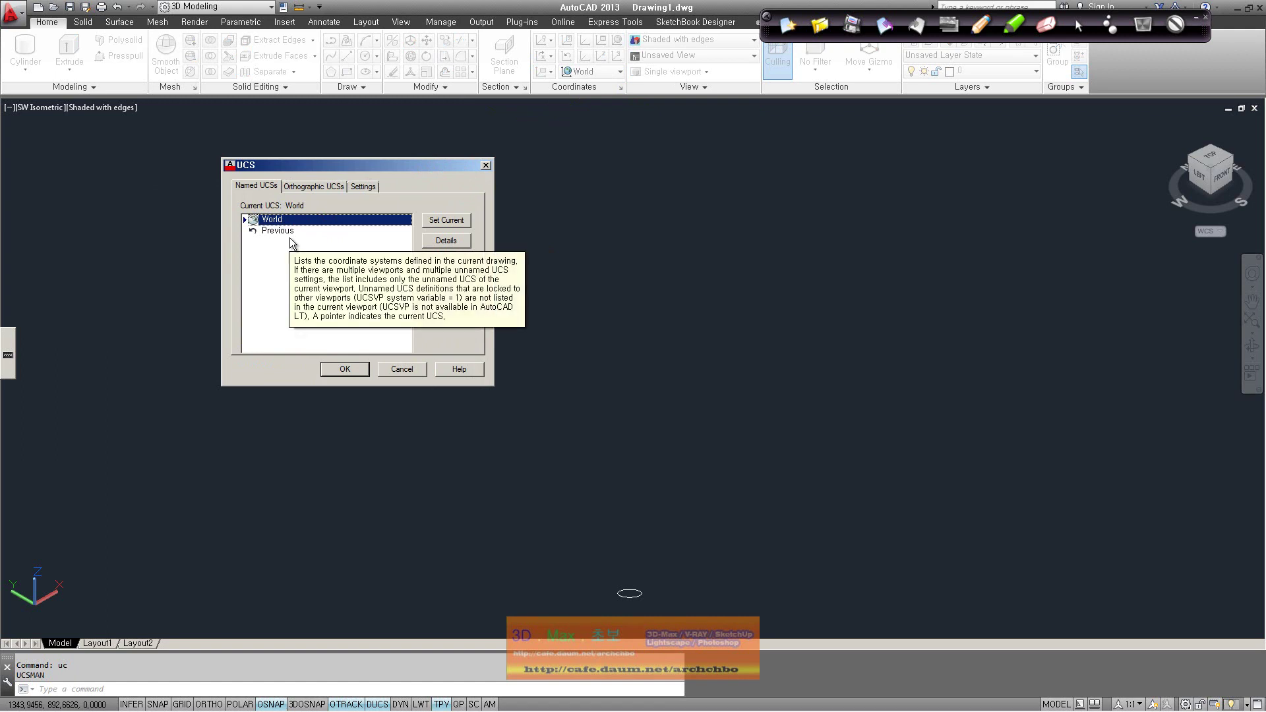
click(410, 369)
Draw a cube-shaped box solid by picking two base corners and a height.
click(25, 70)
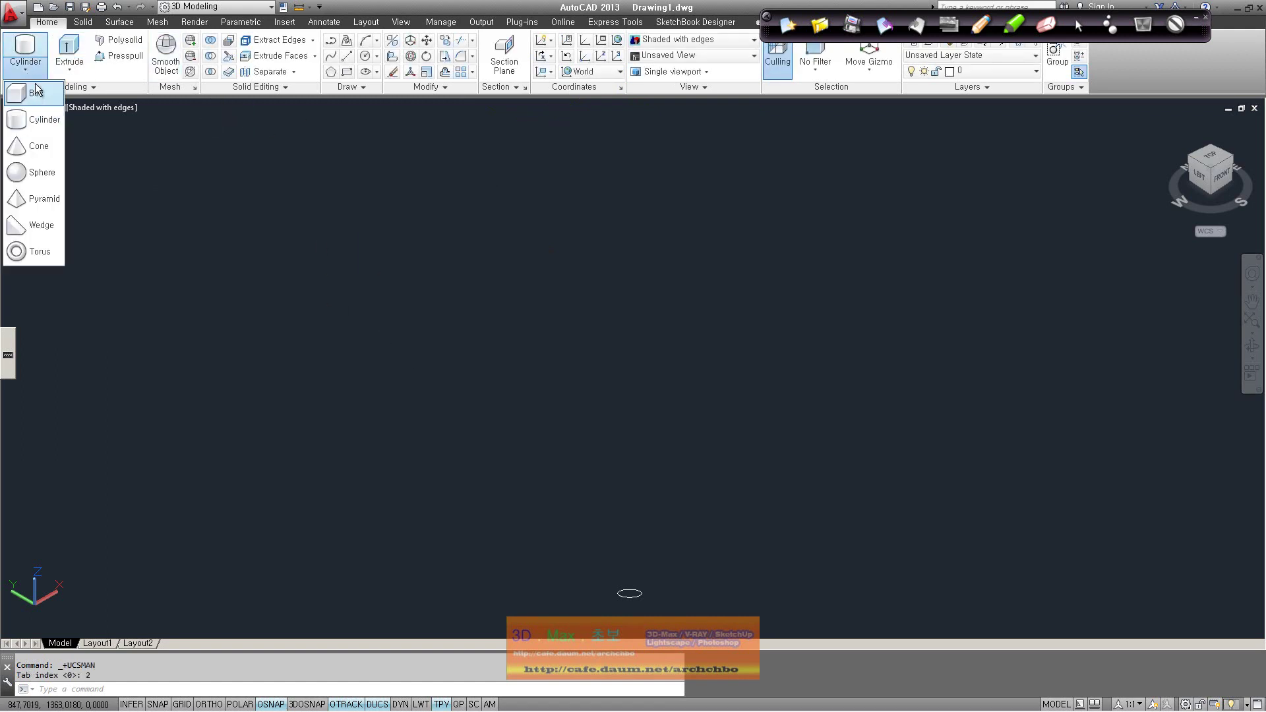
click(26, 109)
click(337, 338)
click(477, 344)
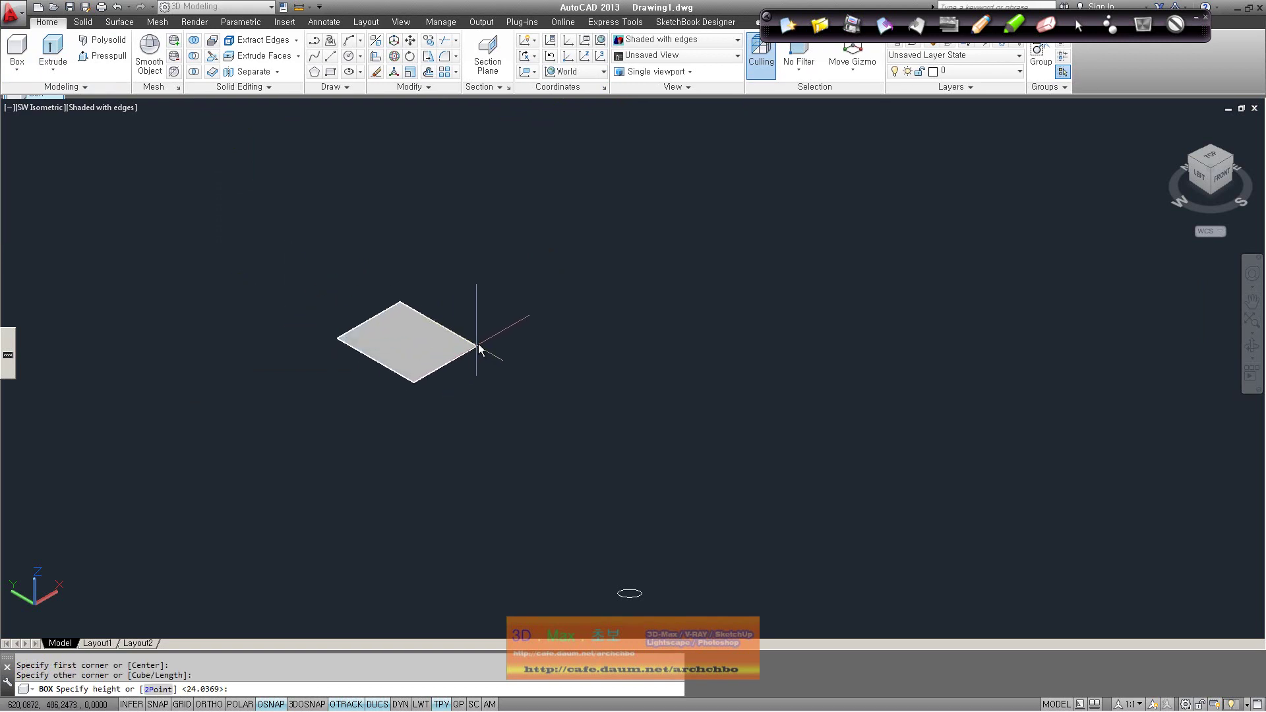
click(476, 257)
Orbit the view around the cube with the SteeringWheel, then close the wheel.
click(1252, 274)
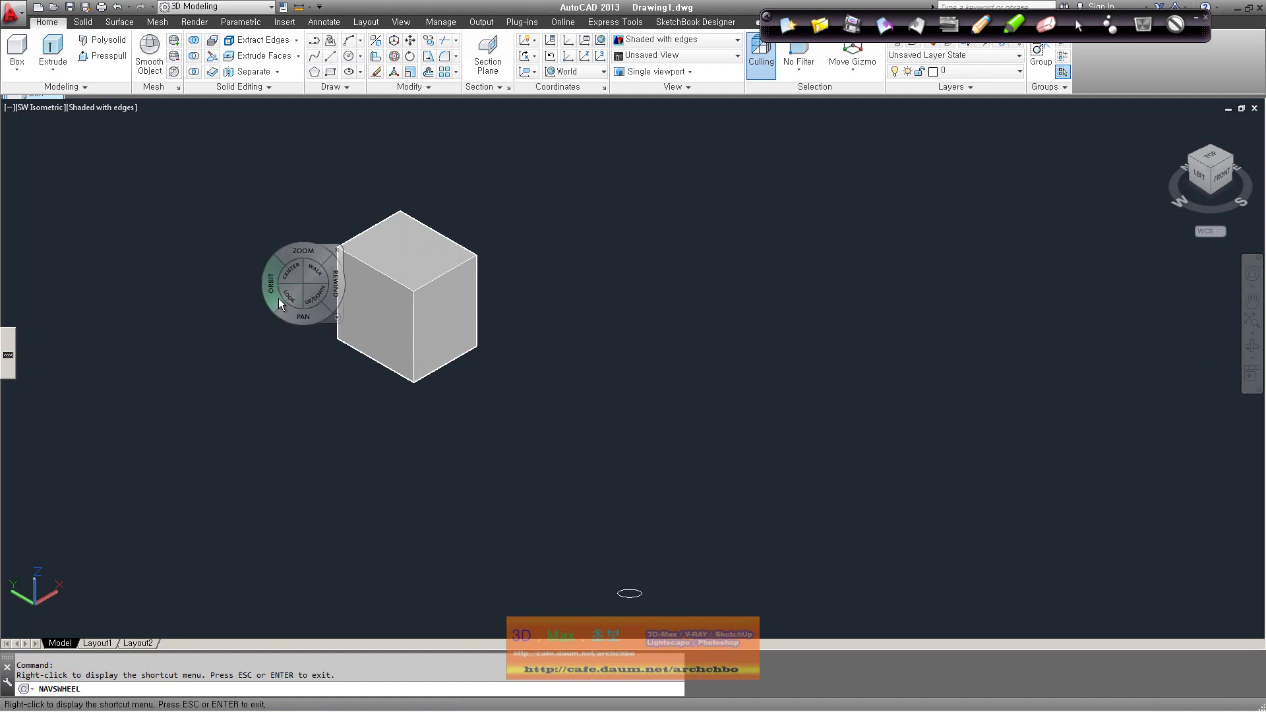
drag(274, 291, 326, 345)
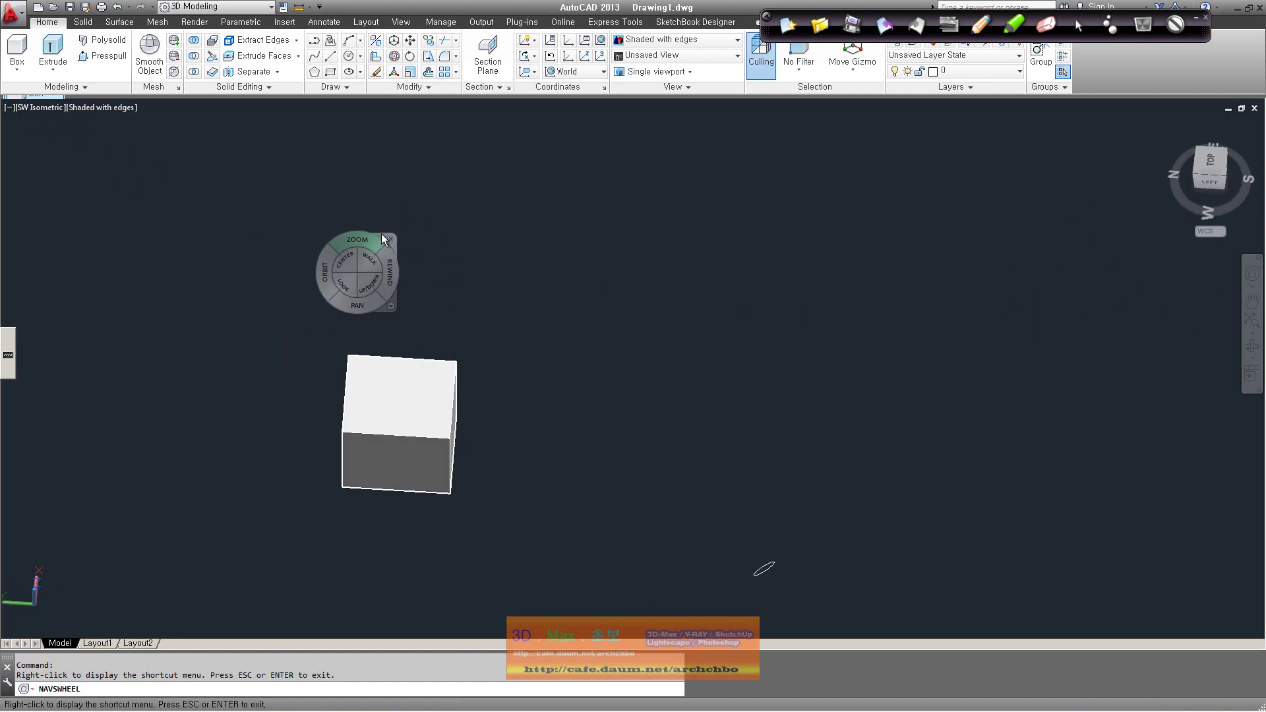
click(397, 232)
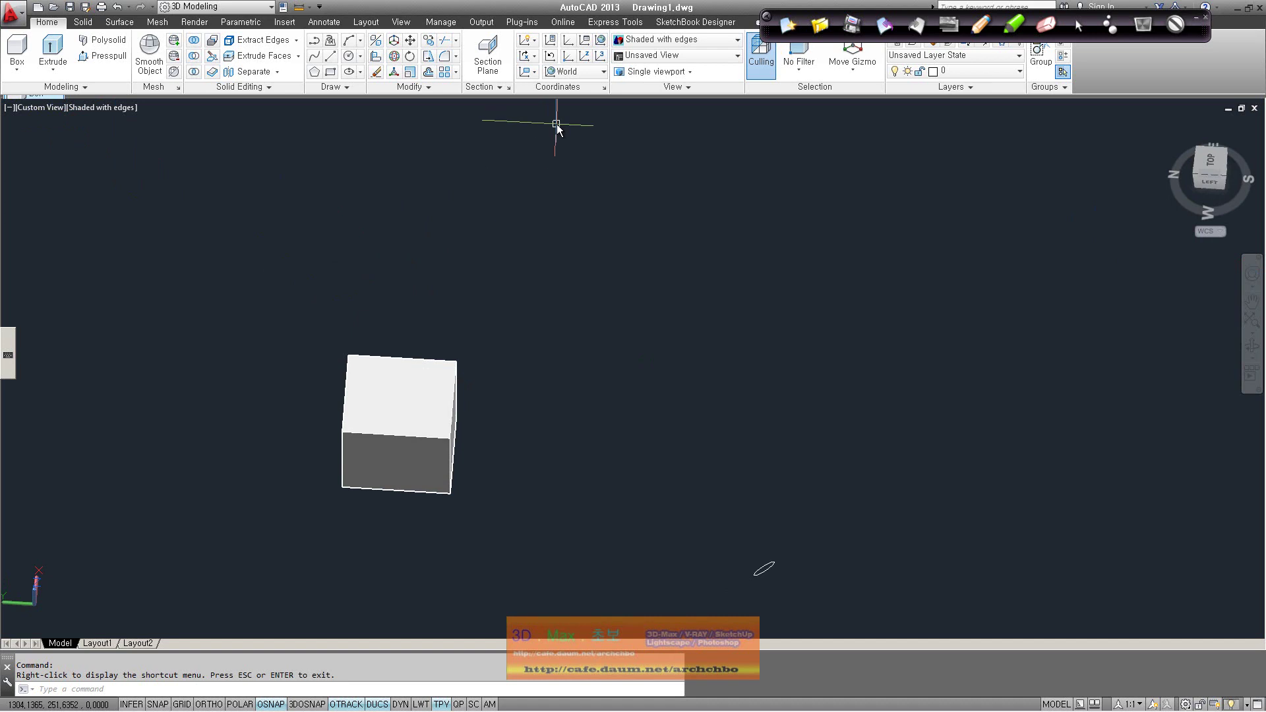
Check the Named UCSs list in the UCS dialog, then close it.
click(605, 91)
click(183, 218)
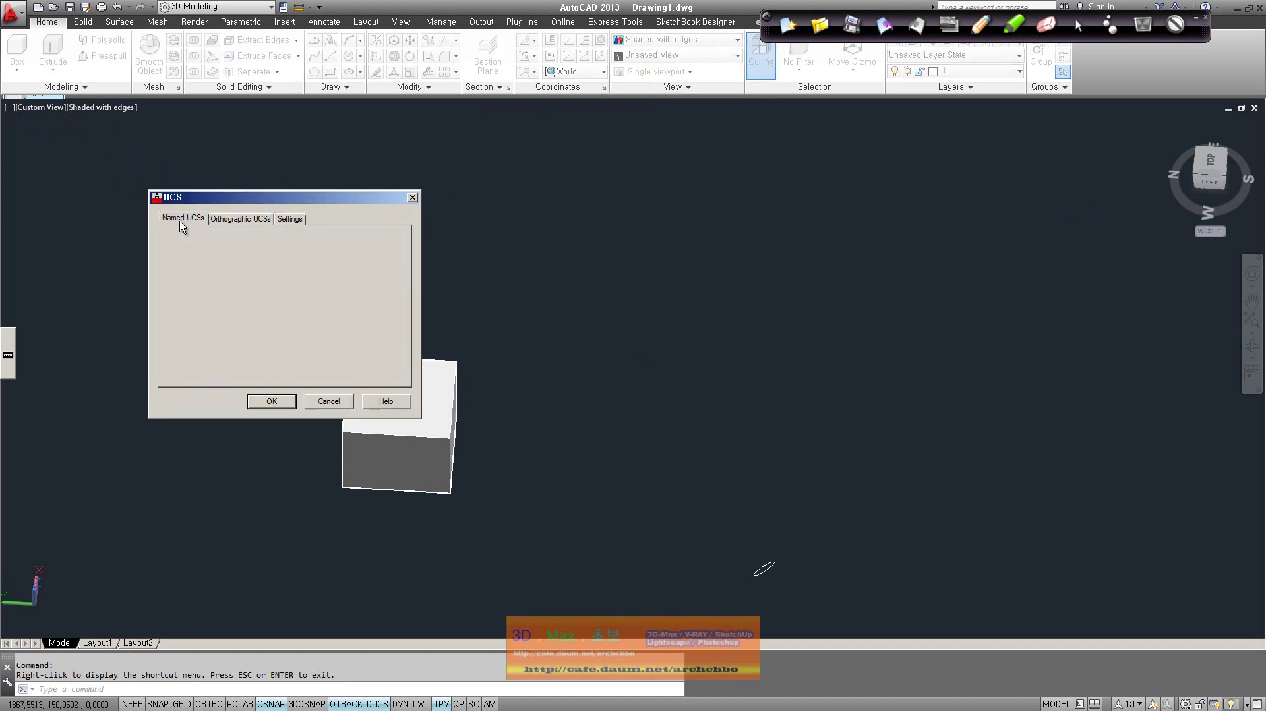
click(319, 397)
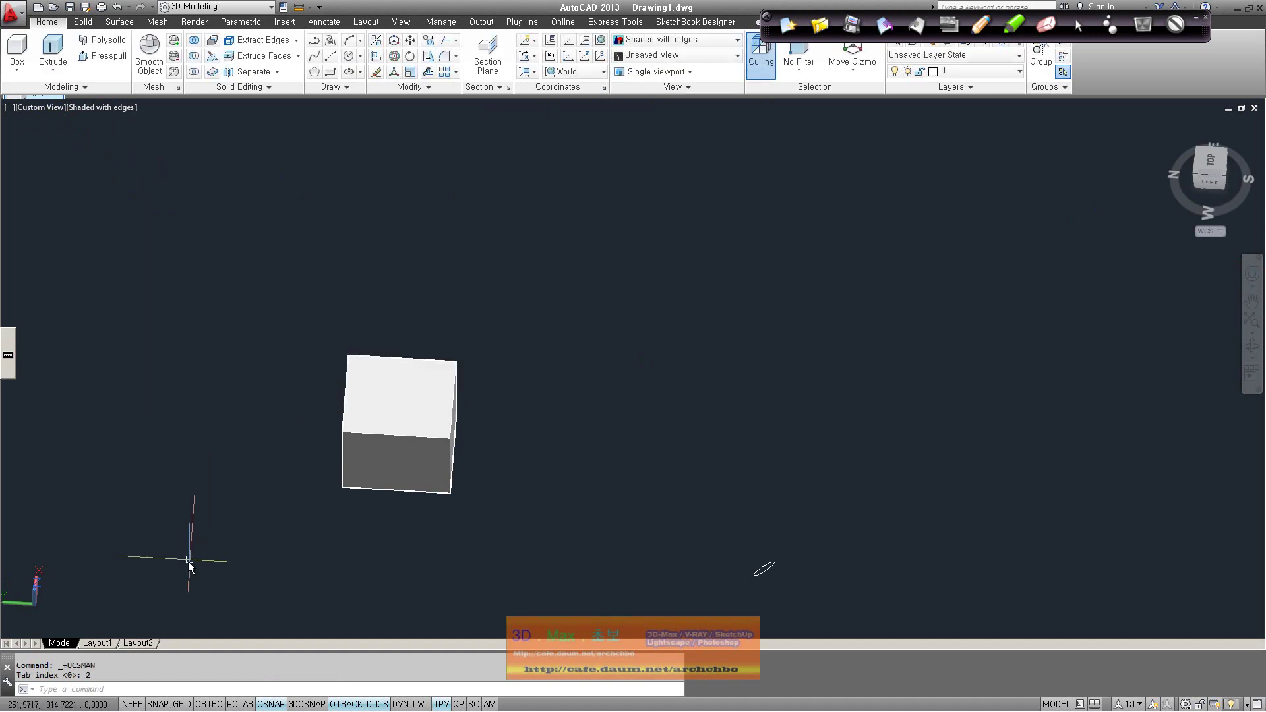
Align a new UCS to the cube with UCS OBject, then view it as Unnamed in Named UCSs.
text(ucs)
key(Return)
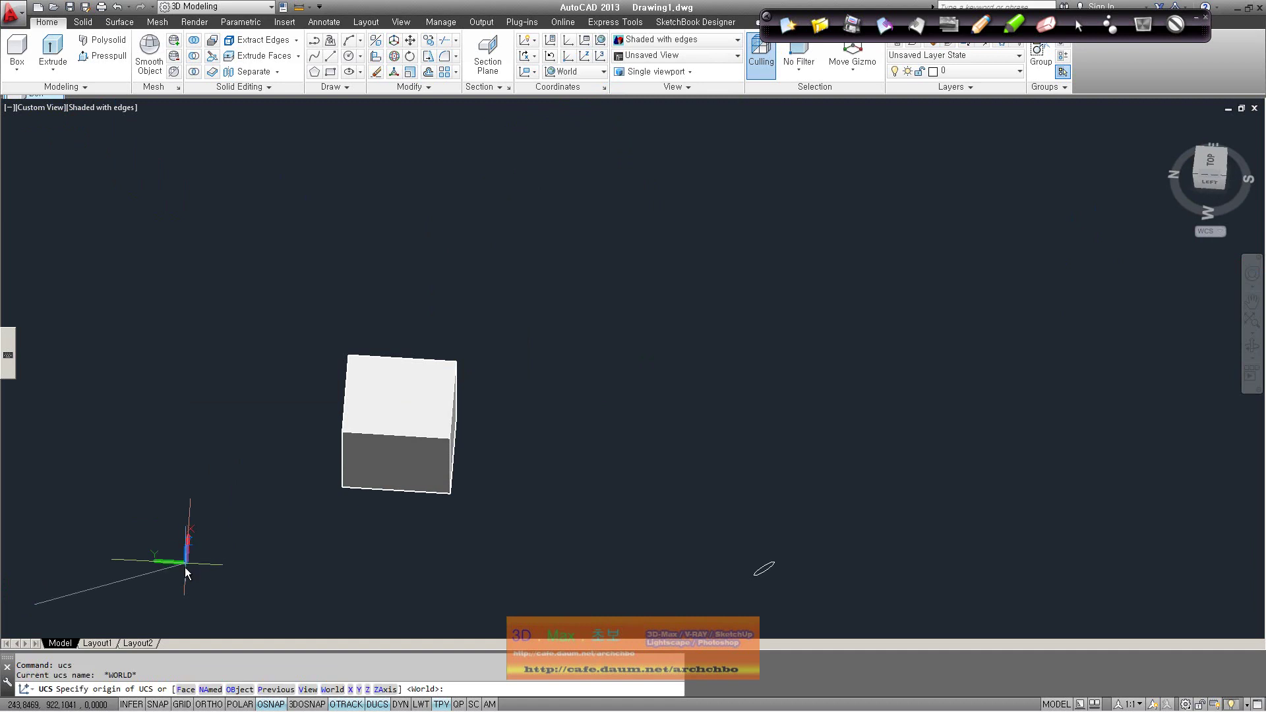
click(240, 689)
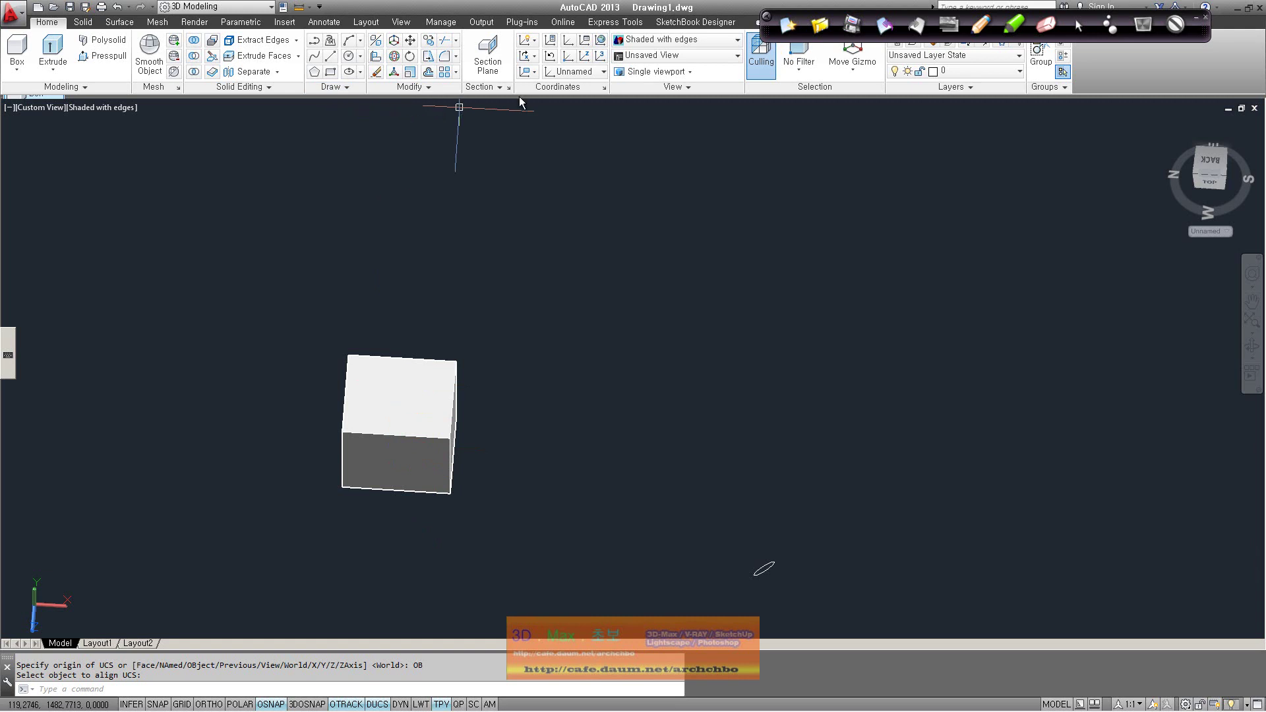
click(604, 89)
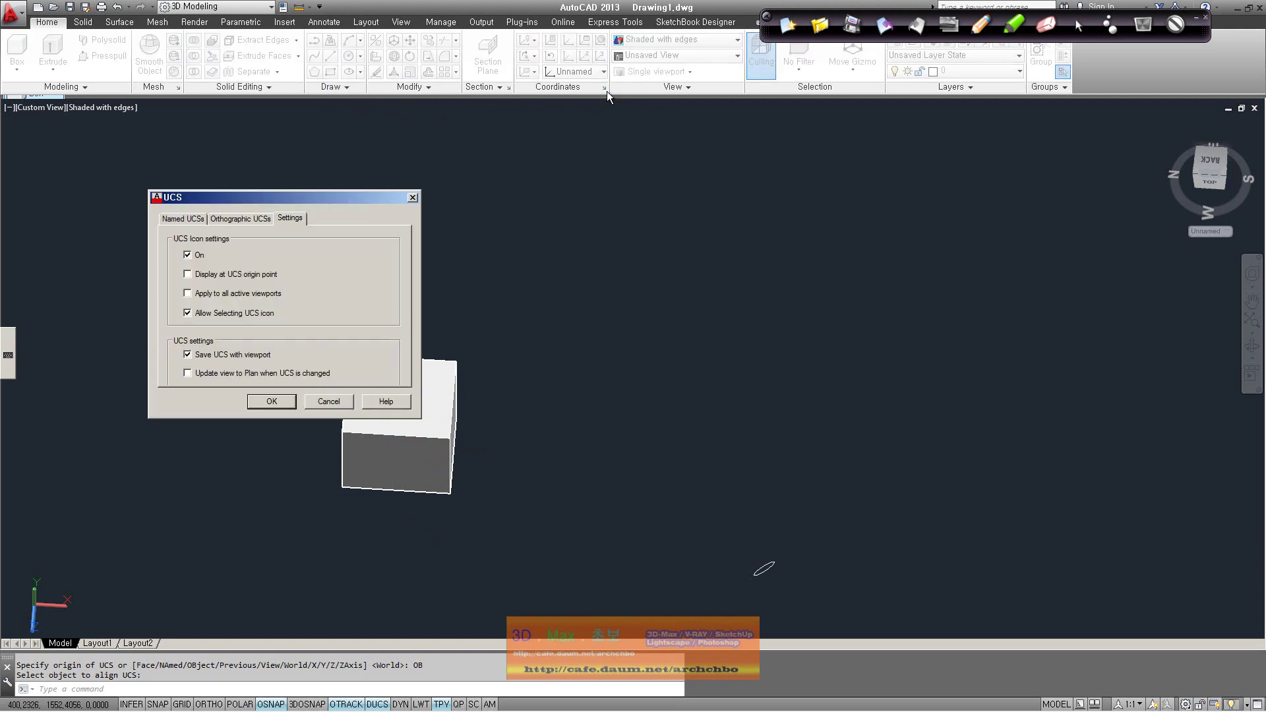
click(188, 219)
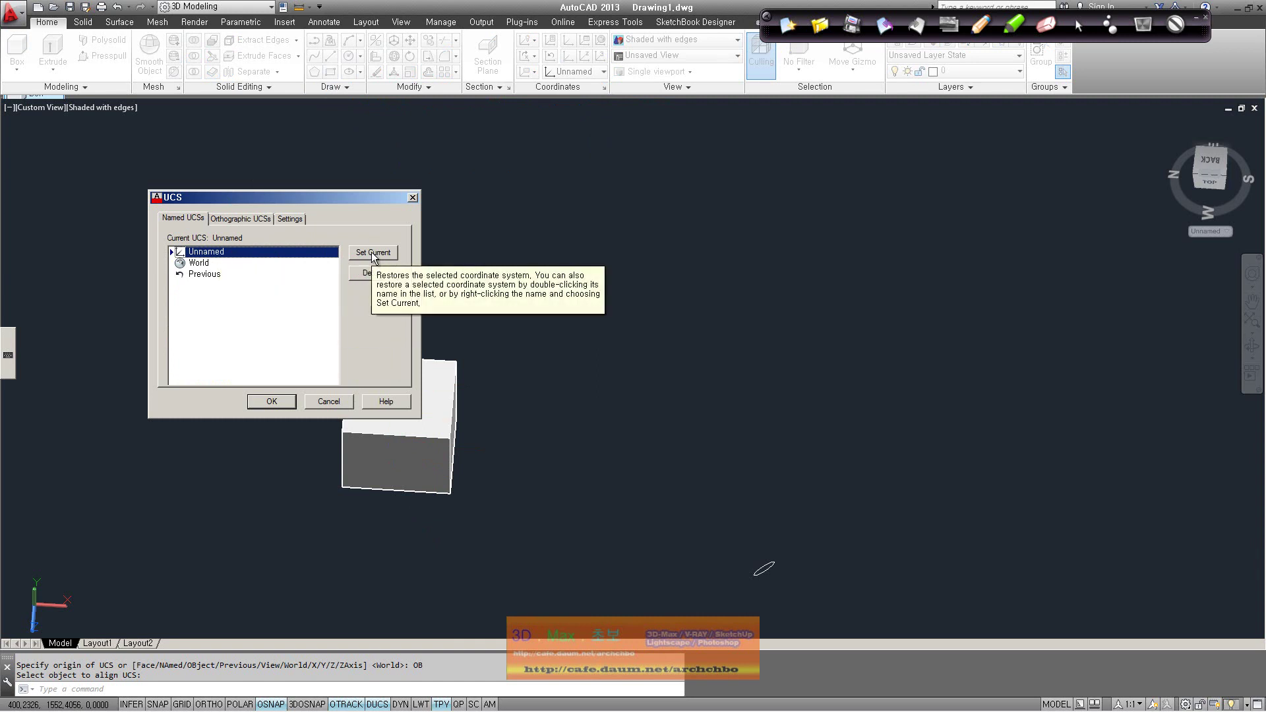
Select the Unnamed UCS and inspect its axis details beside the UCS dialog.
click(214, 263)
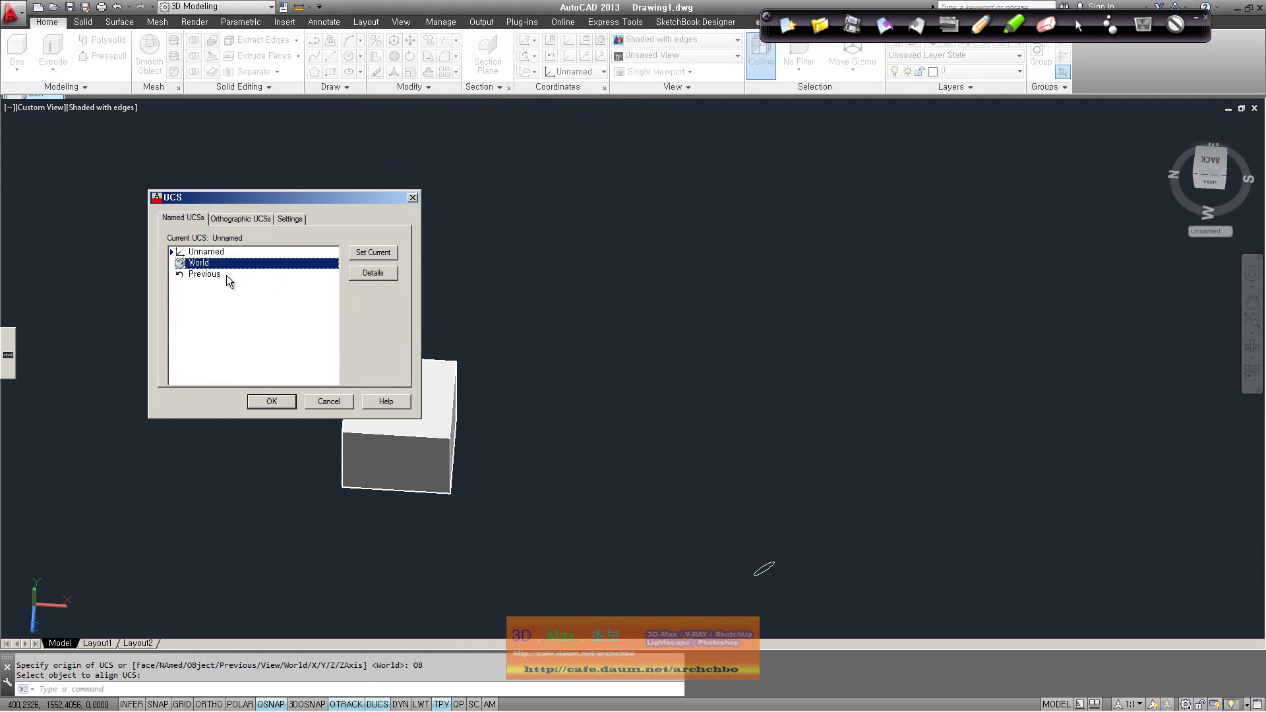
click(227, 275)
click(240, 252)
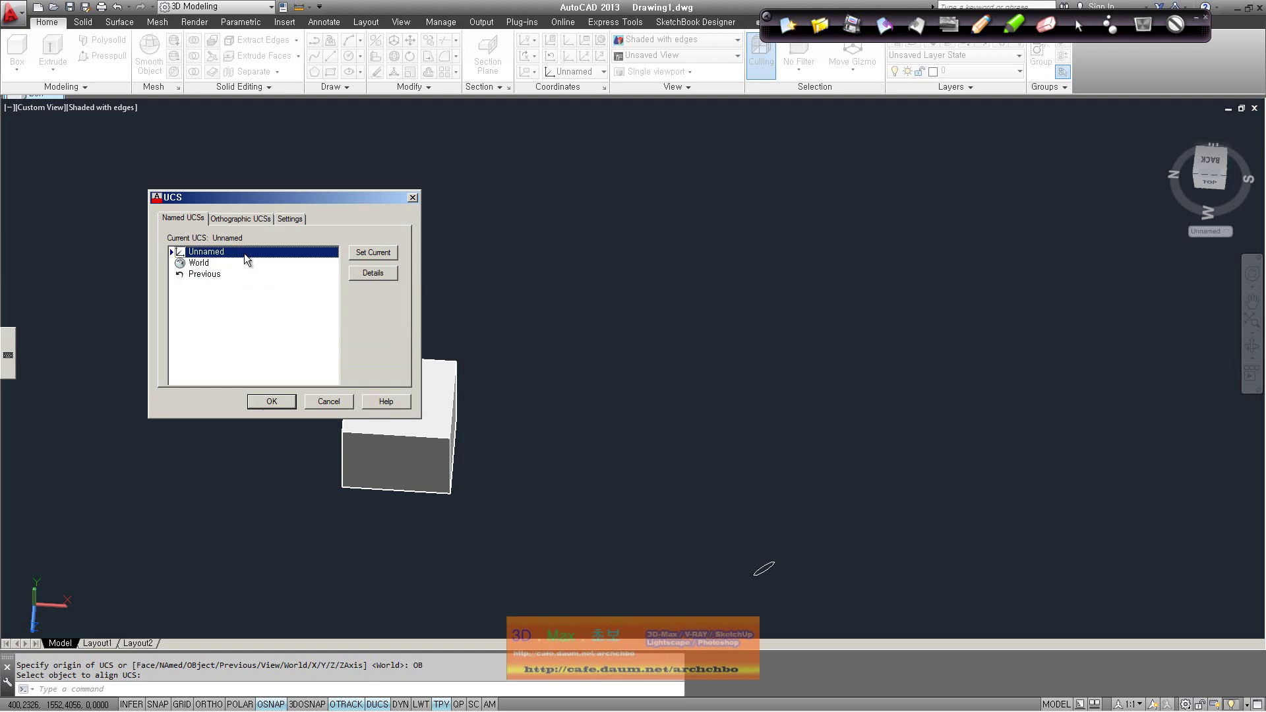
click(372, 273)
mouse_move(344, 257)
mouse_down()
mouse_move(670, 243)
mouse_move(688, 211)
mouse_up()
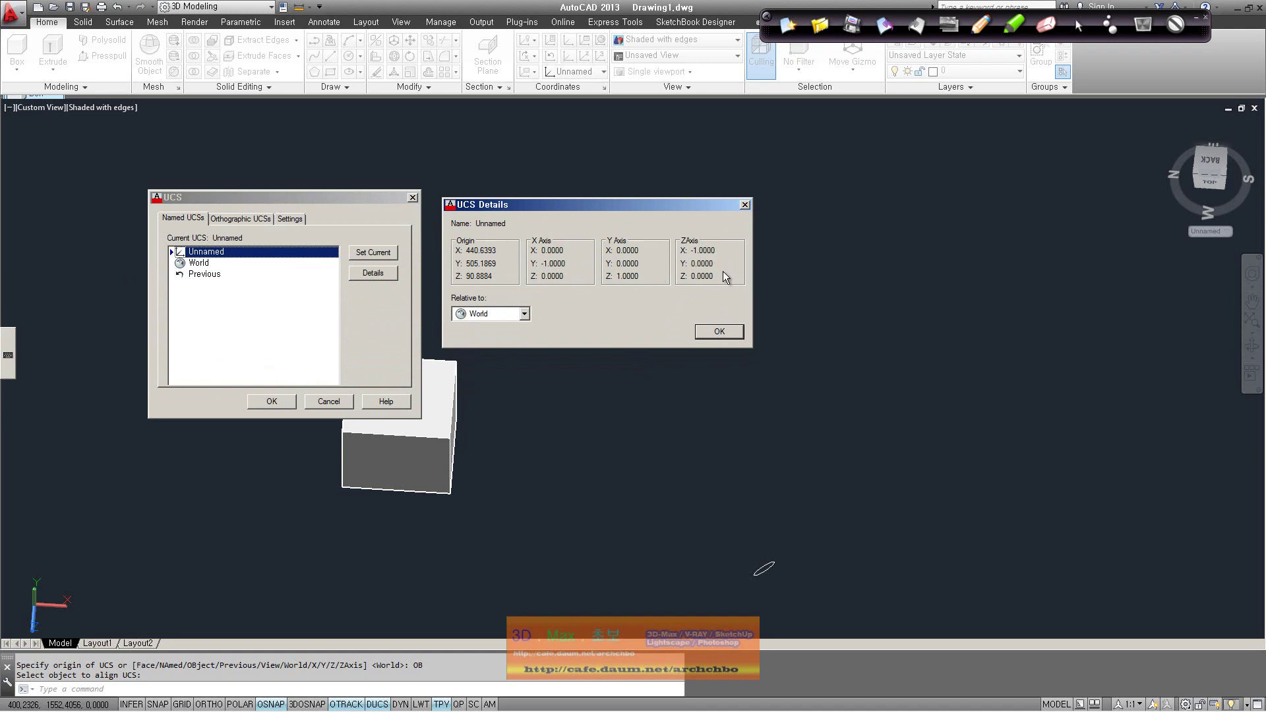
click(719, 331)
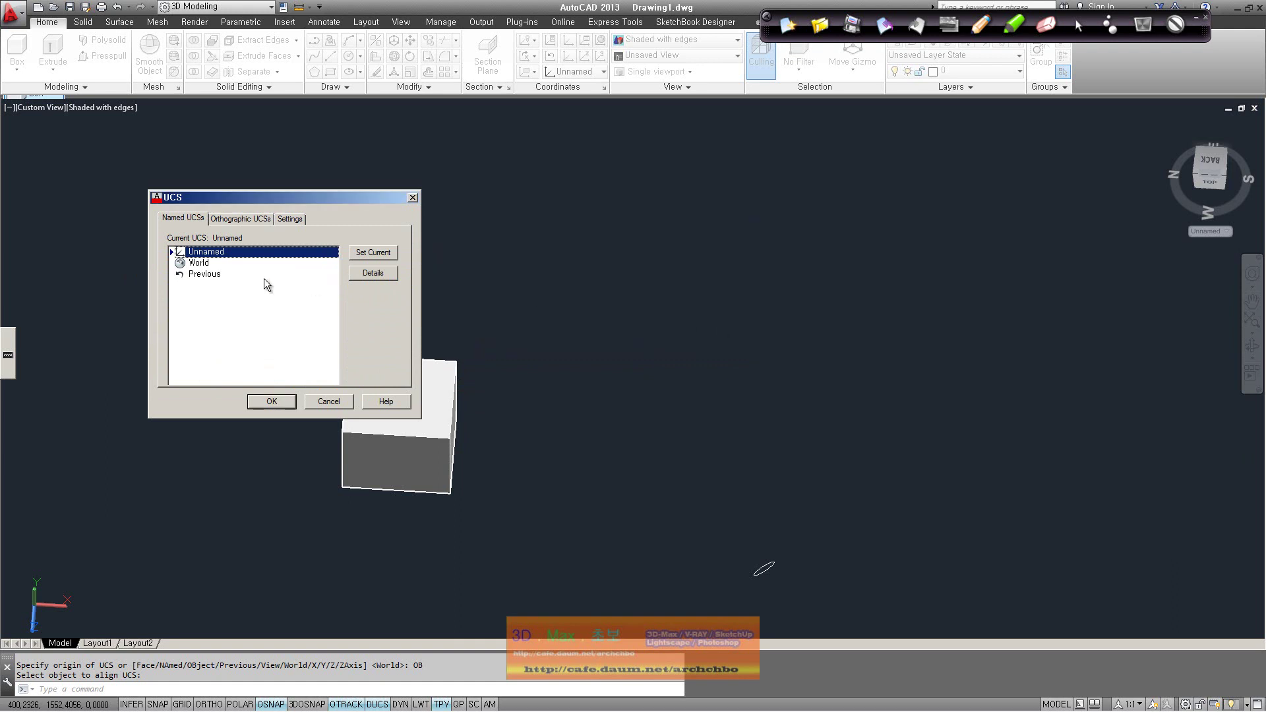
Inspect the World UCS axis details, then show the Orthographic UCSs list.
click(243, 263)
click(394, 274)
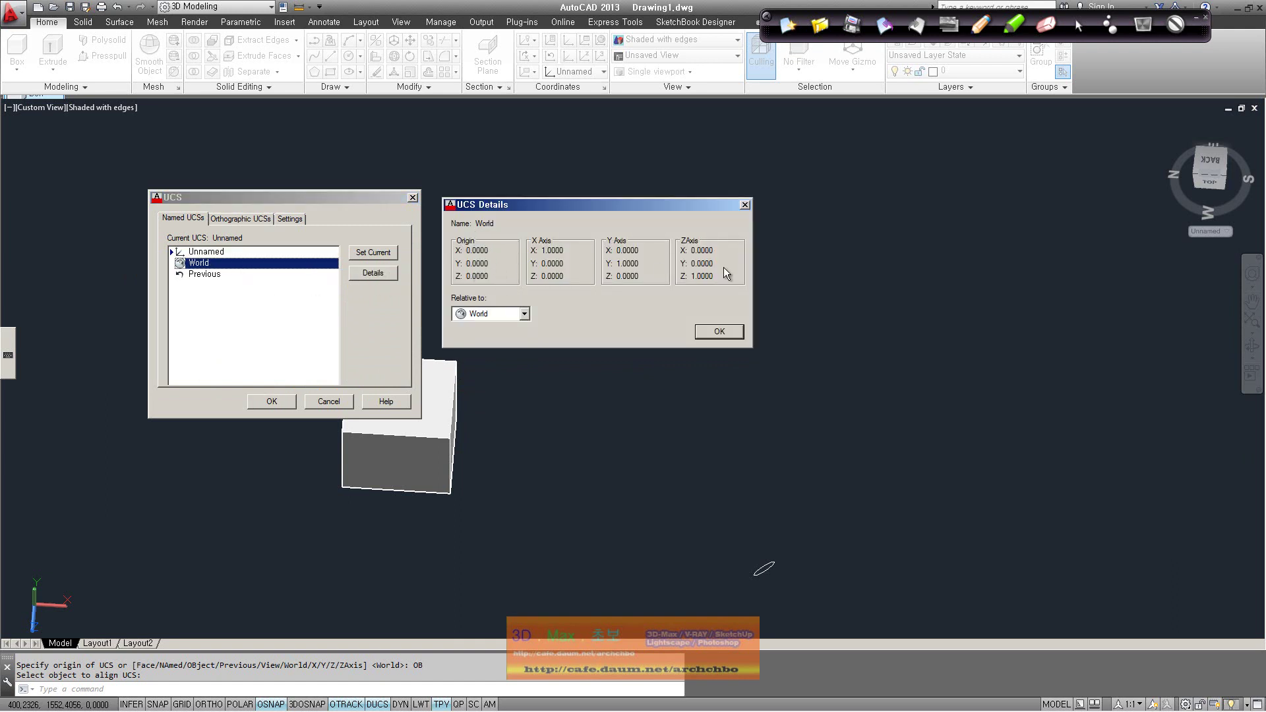
click(719, 331)
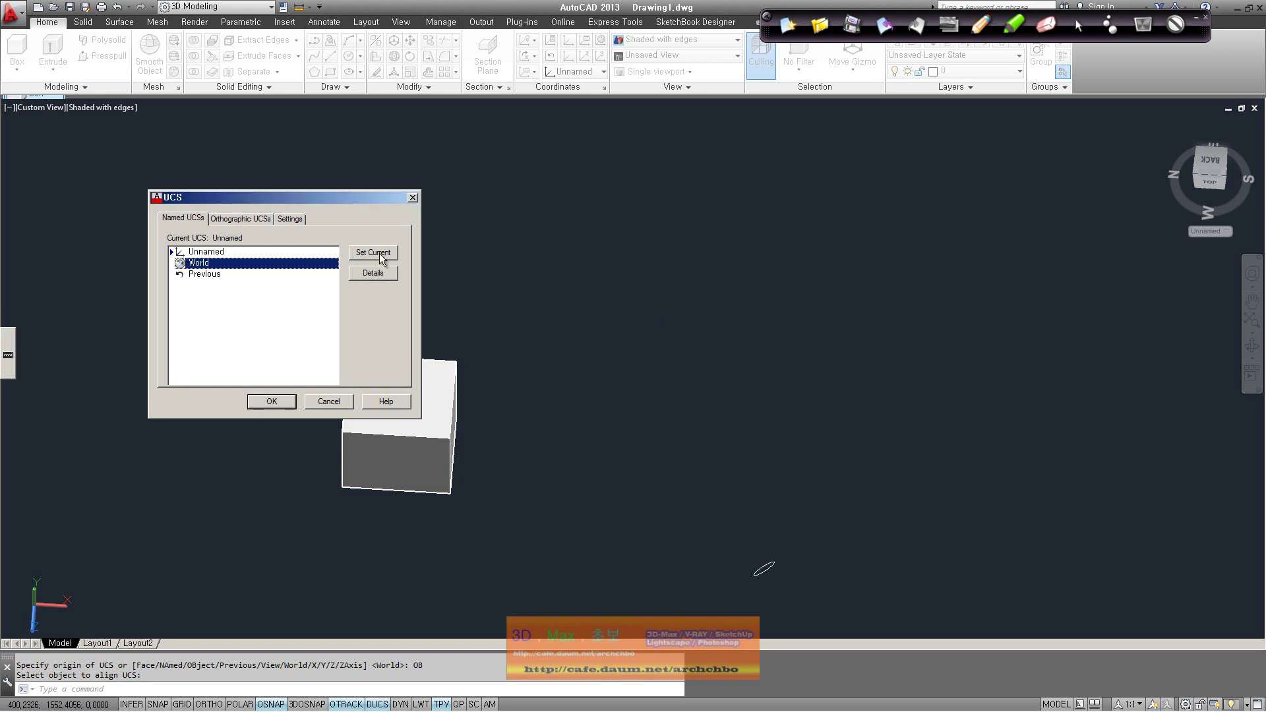
click(263, 221)
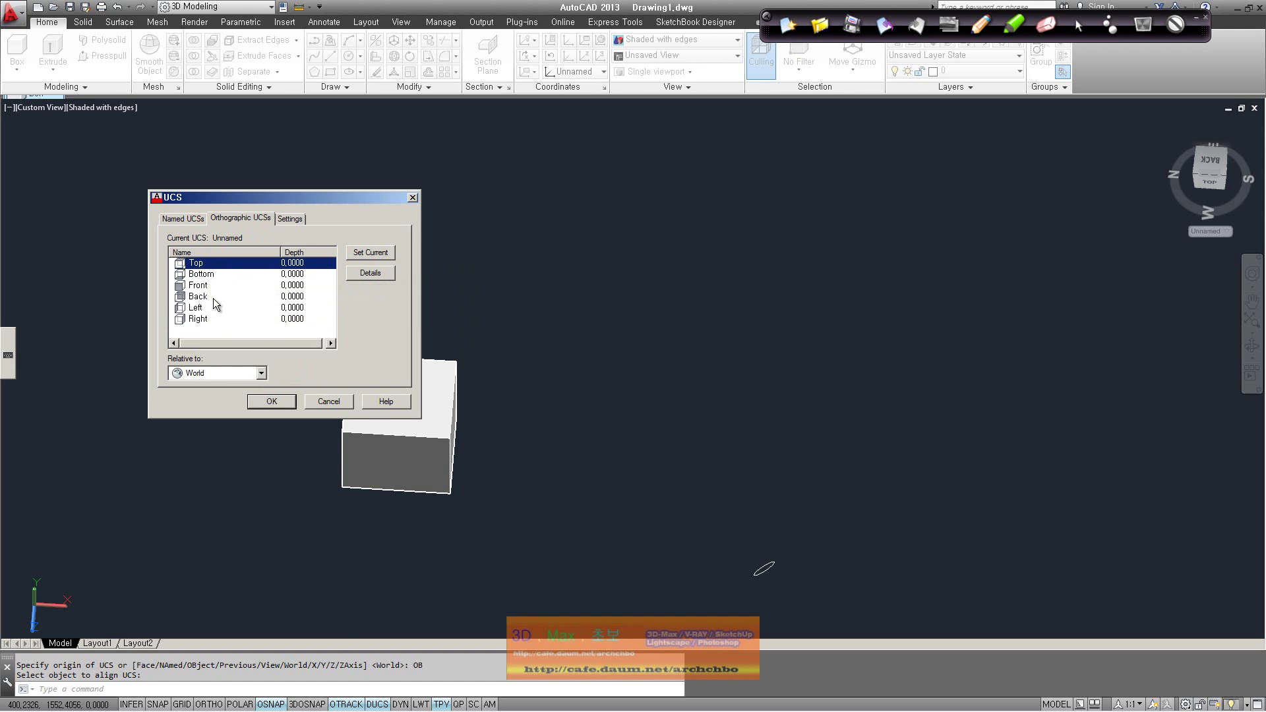
mouse_move(297, 287)
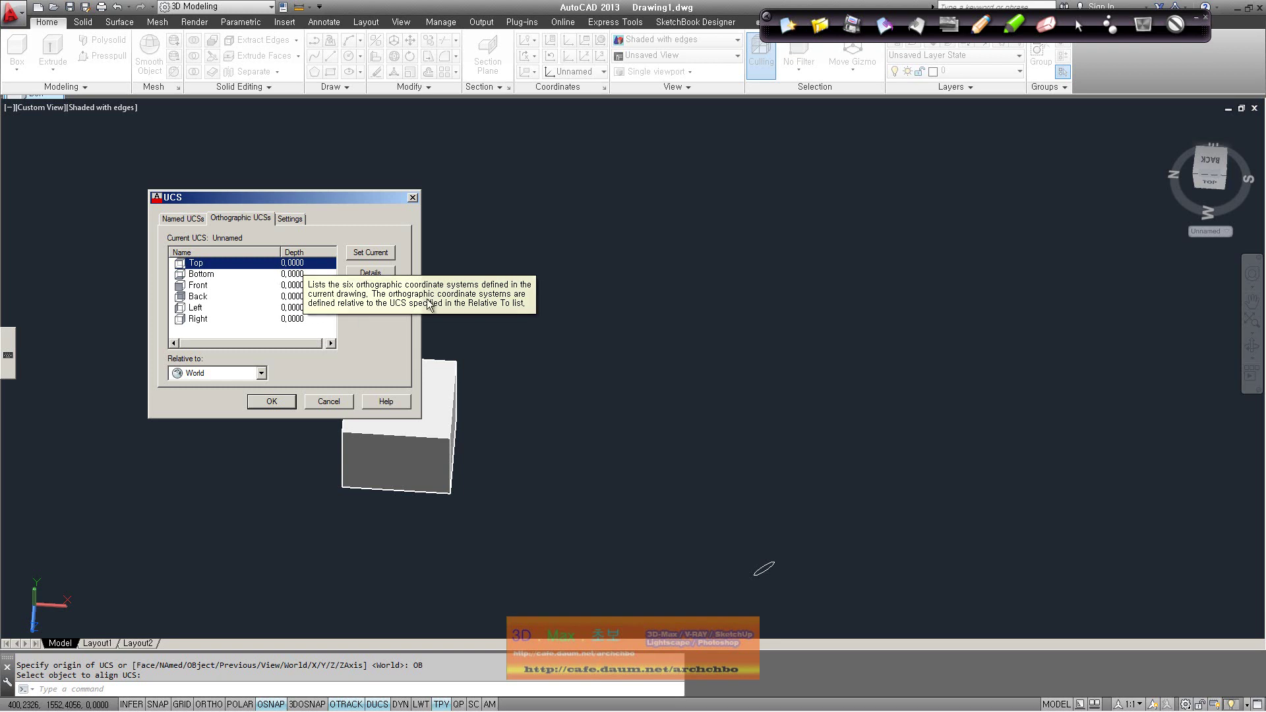
Check the Top orthographic UCS details, then move to the Settings page and reposition the dialog.
click(370, 273)
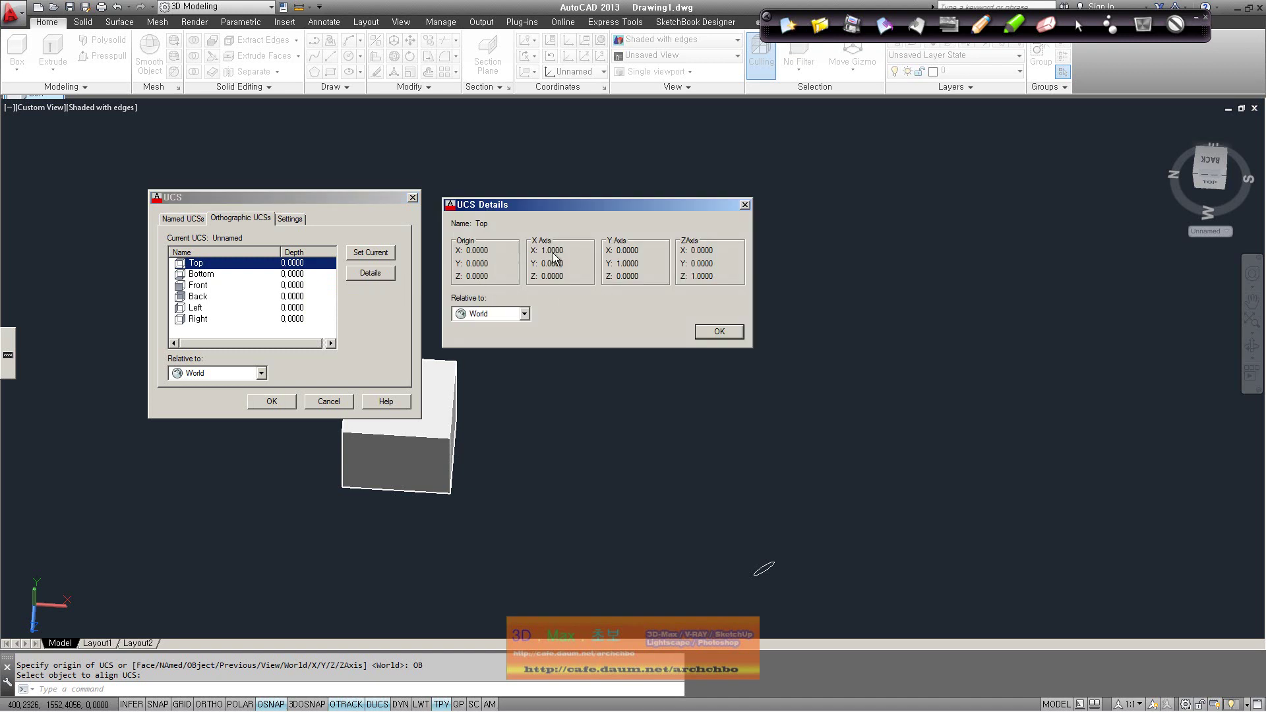
click(722, 329)
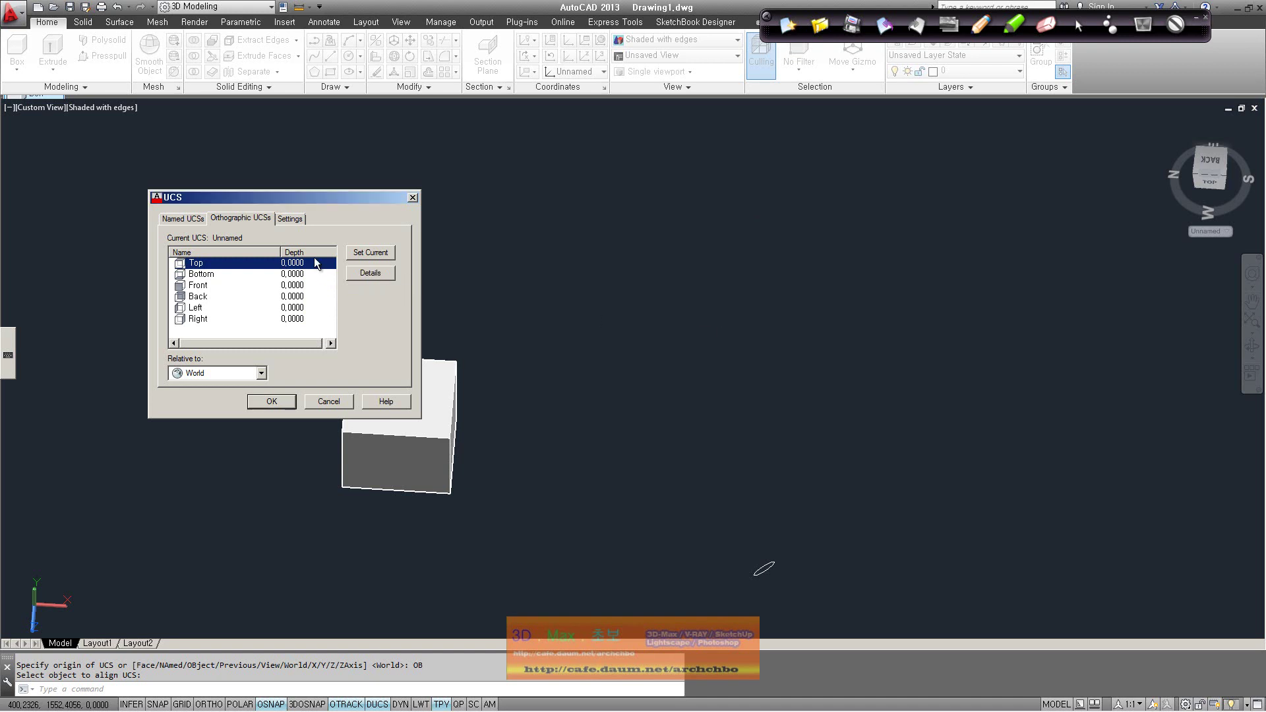
click(298, 222)
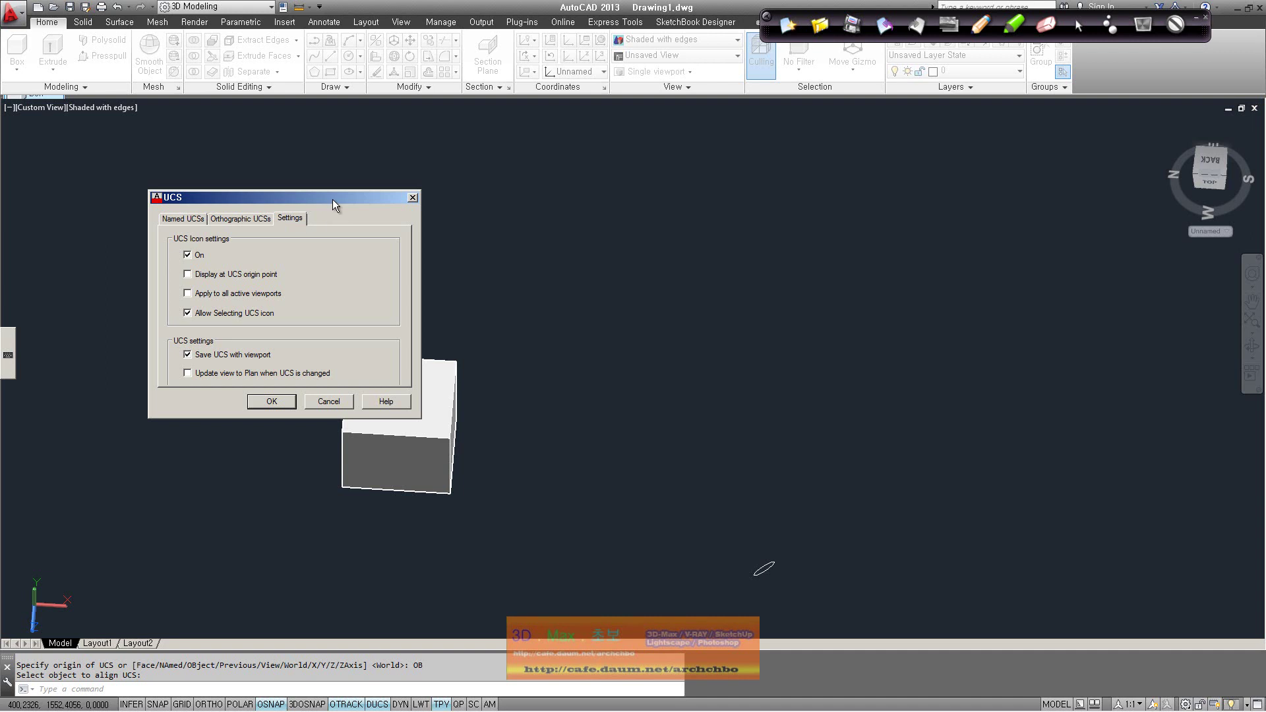
drag(333, 199, 691, 173)
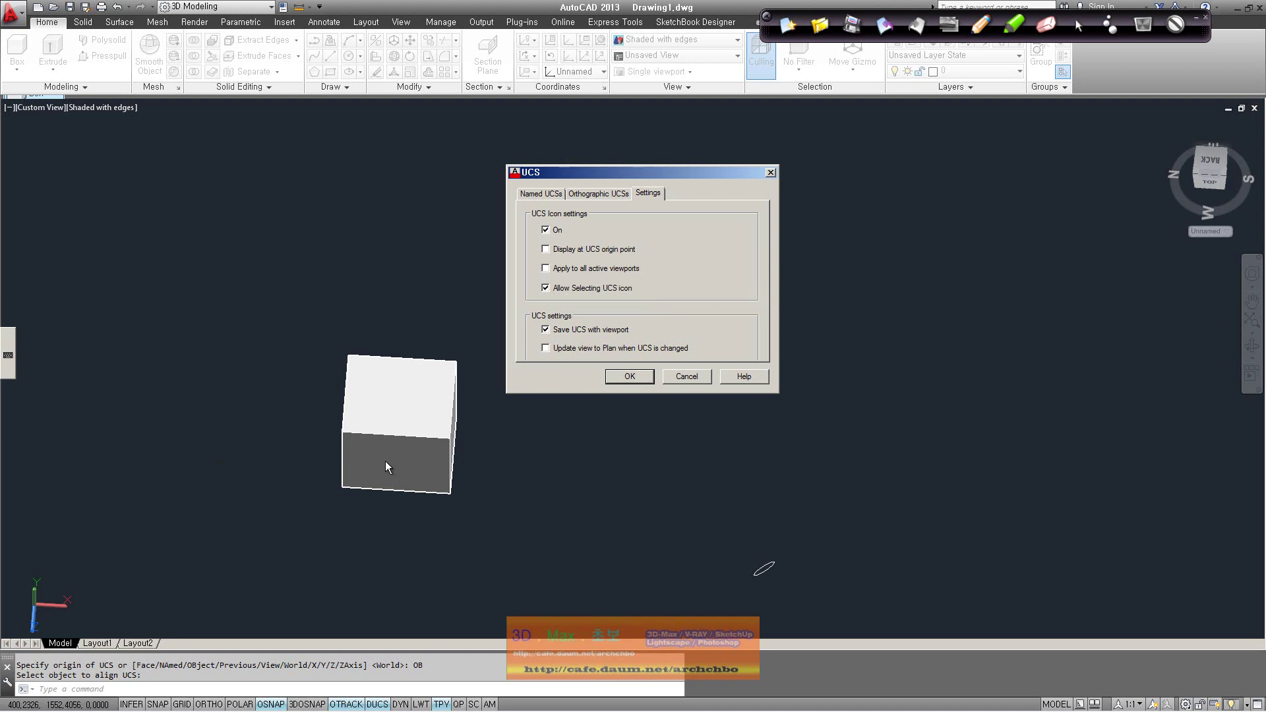
Align the UCS to the box's front face using UCS Face.
click(629, 377)
middle_drag(520, 474, 565, 433)
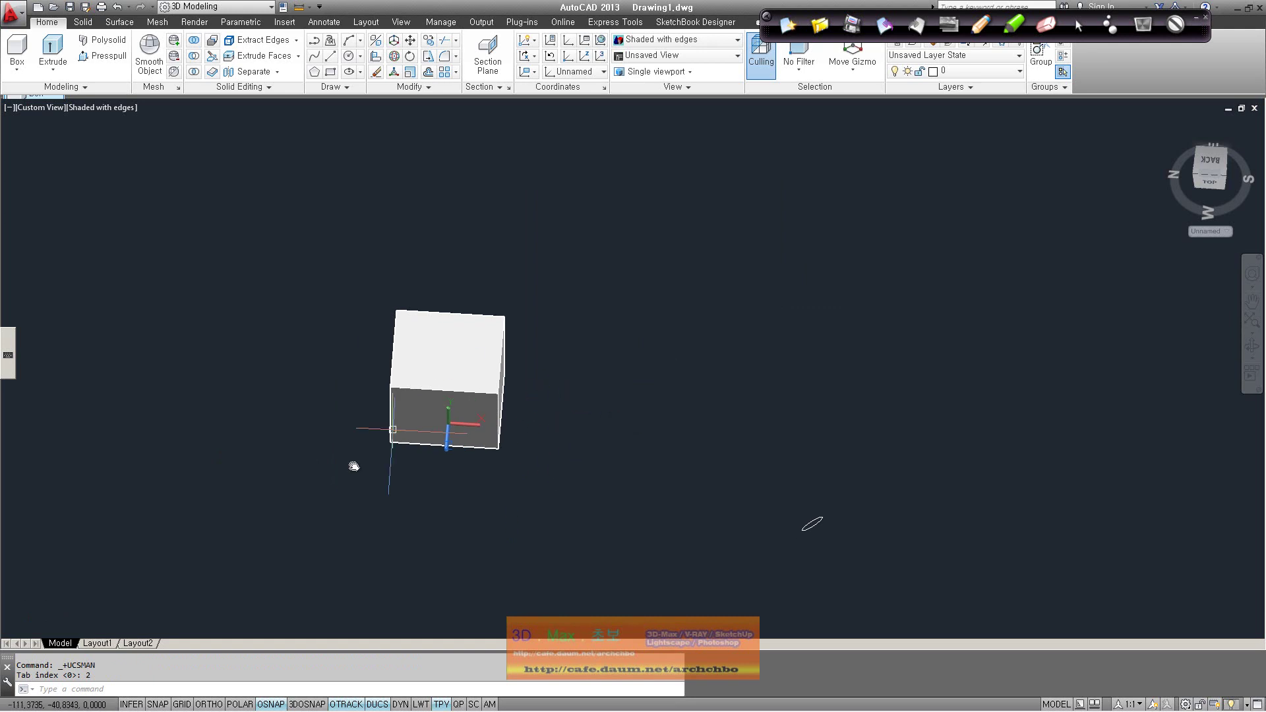
text(ucs)
key(Return)
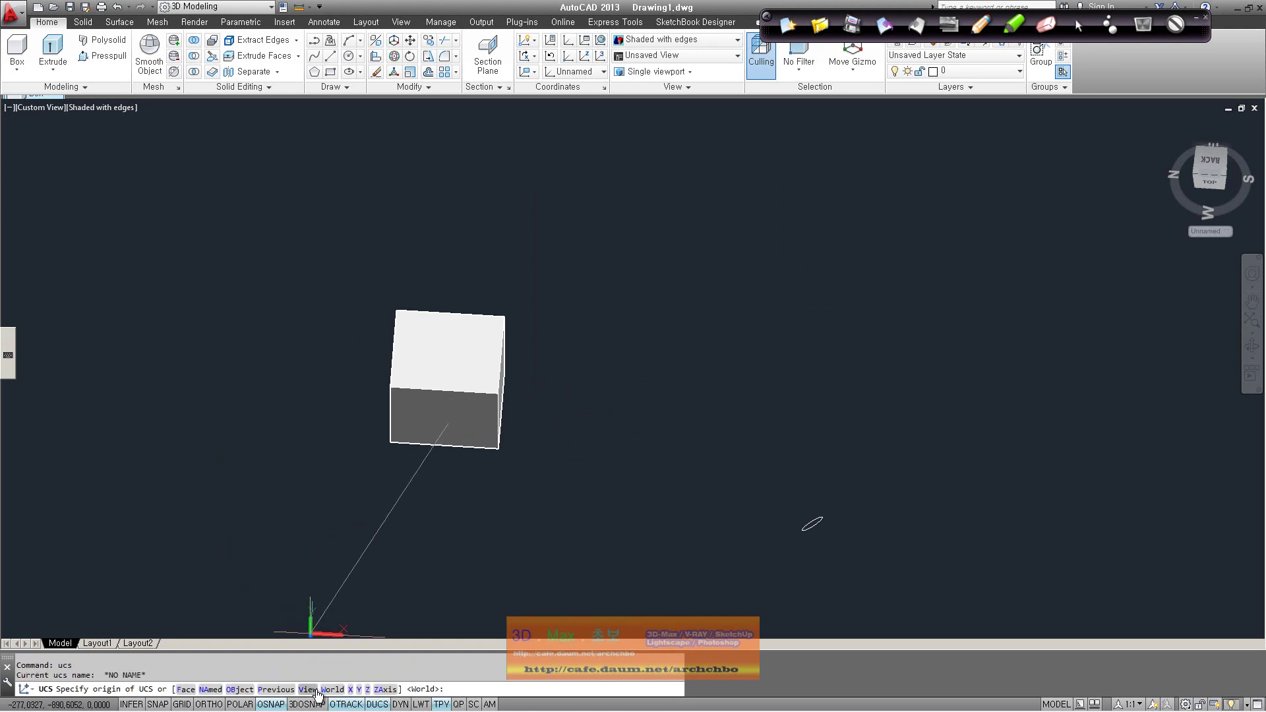
click(186, 689)
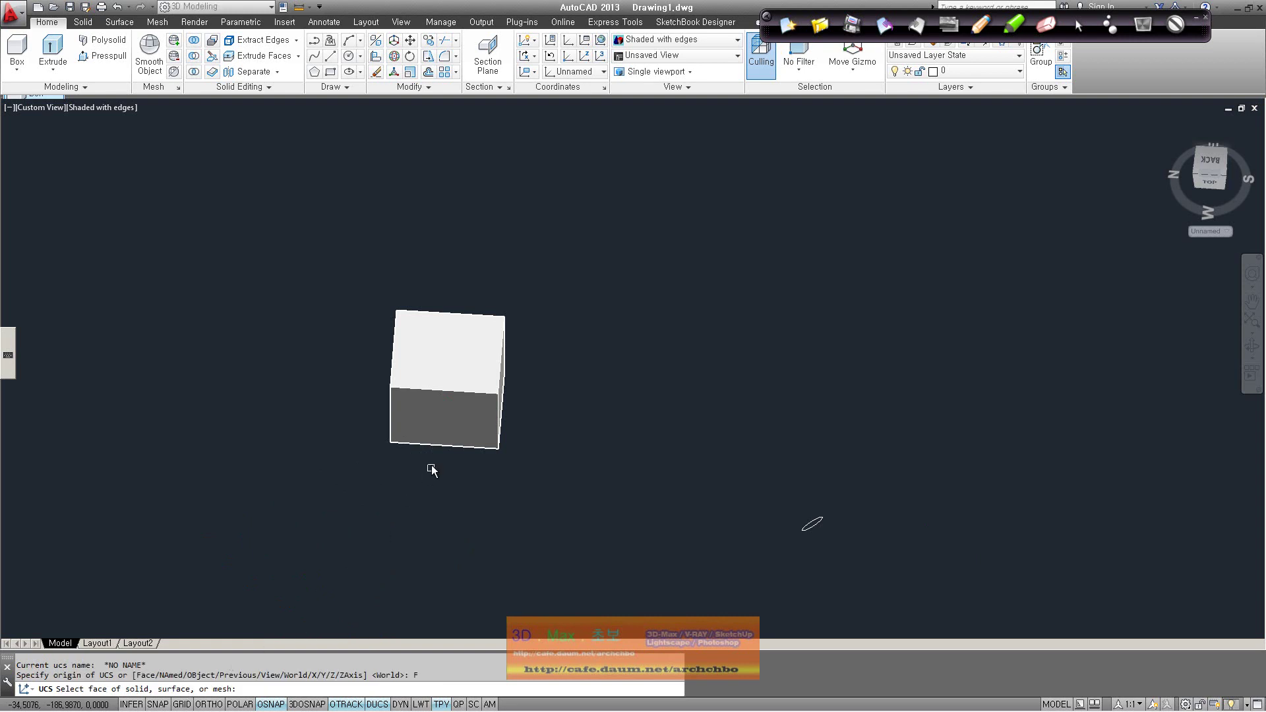
click(441, 432)
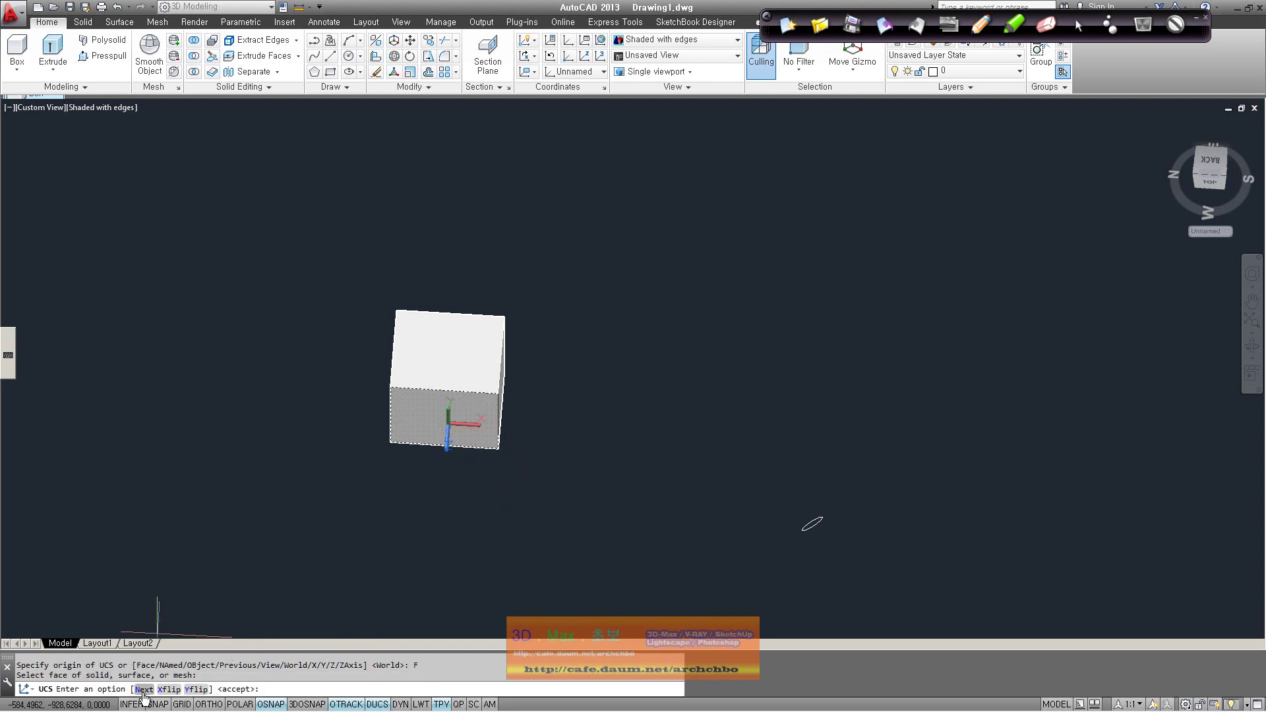
key(Return)
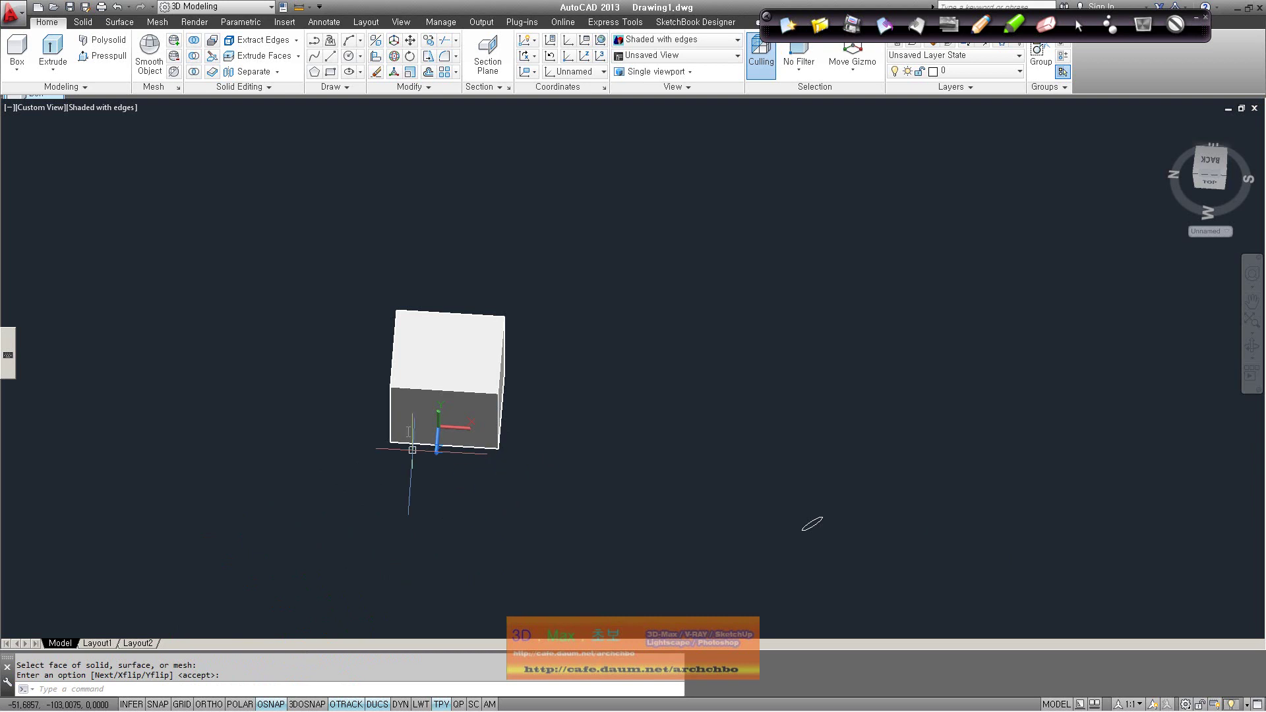
Turn off Display at UCS origin point, then reopen the UCS settings.
click(604, 87)
click(574, 249)
click(643, 374)
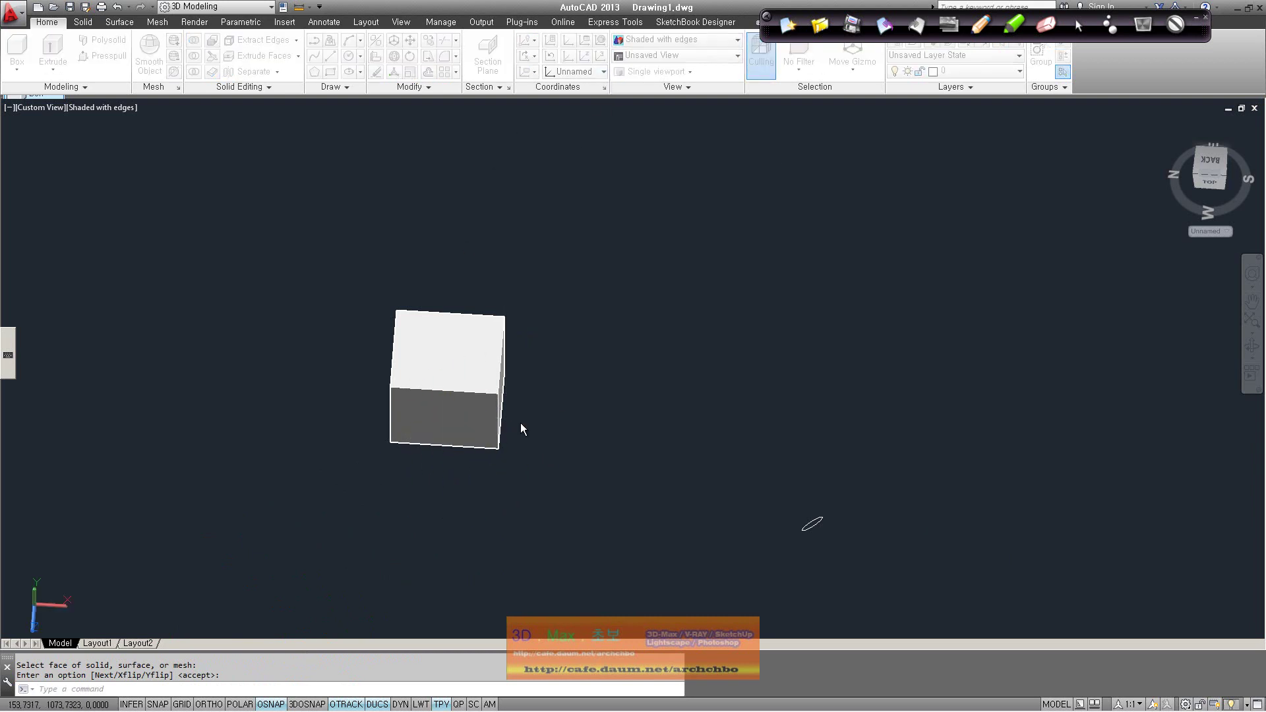
click(604, 87)
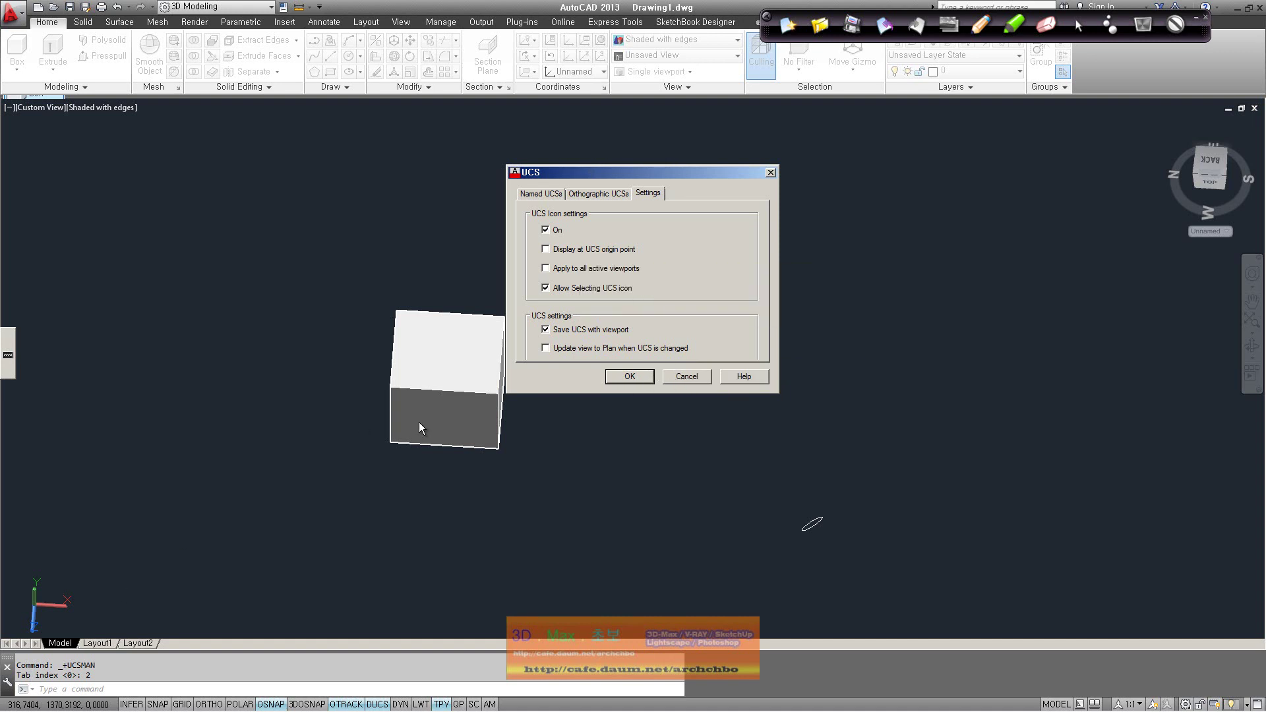
Show the UCS icon at origin, orbit to view the box's top, then return the icon to the corner.
click(589, 252)
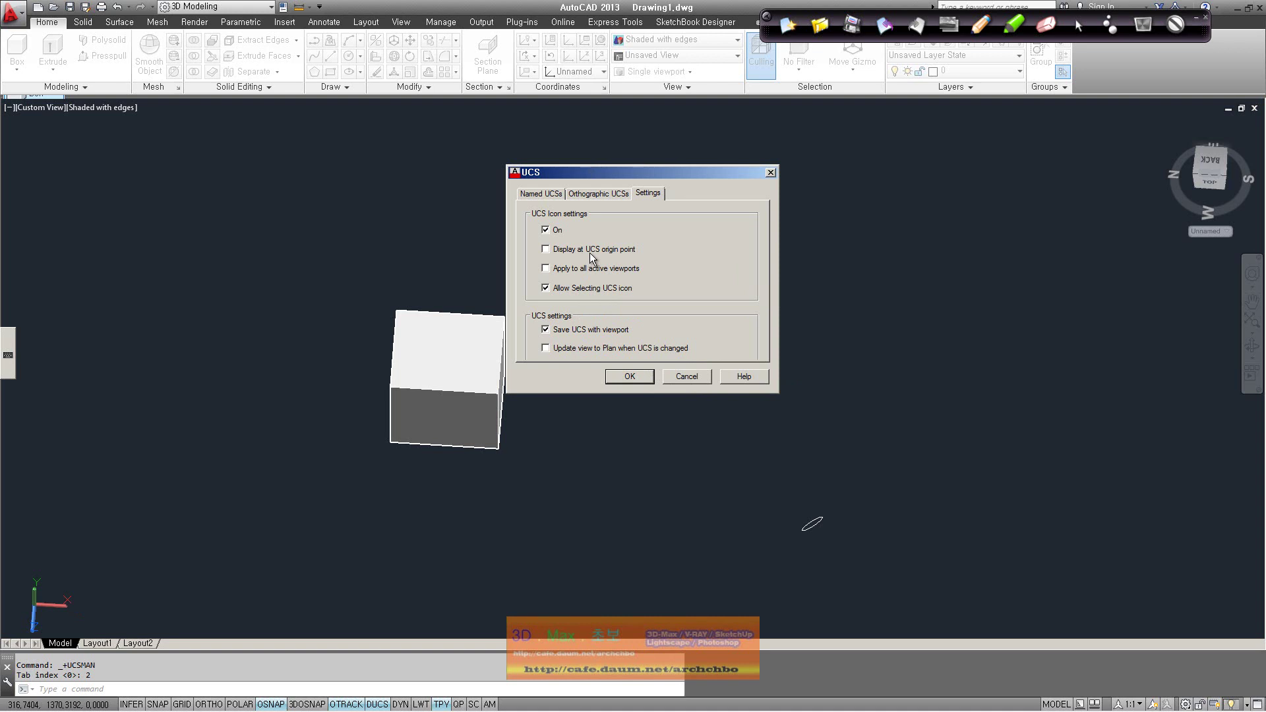
click(646, 378)
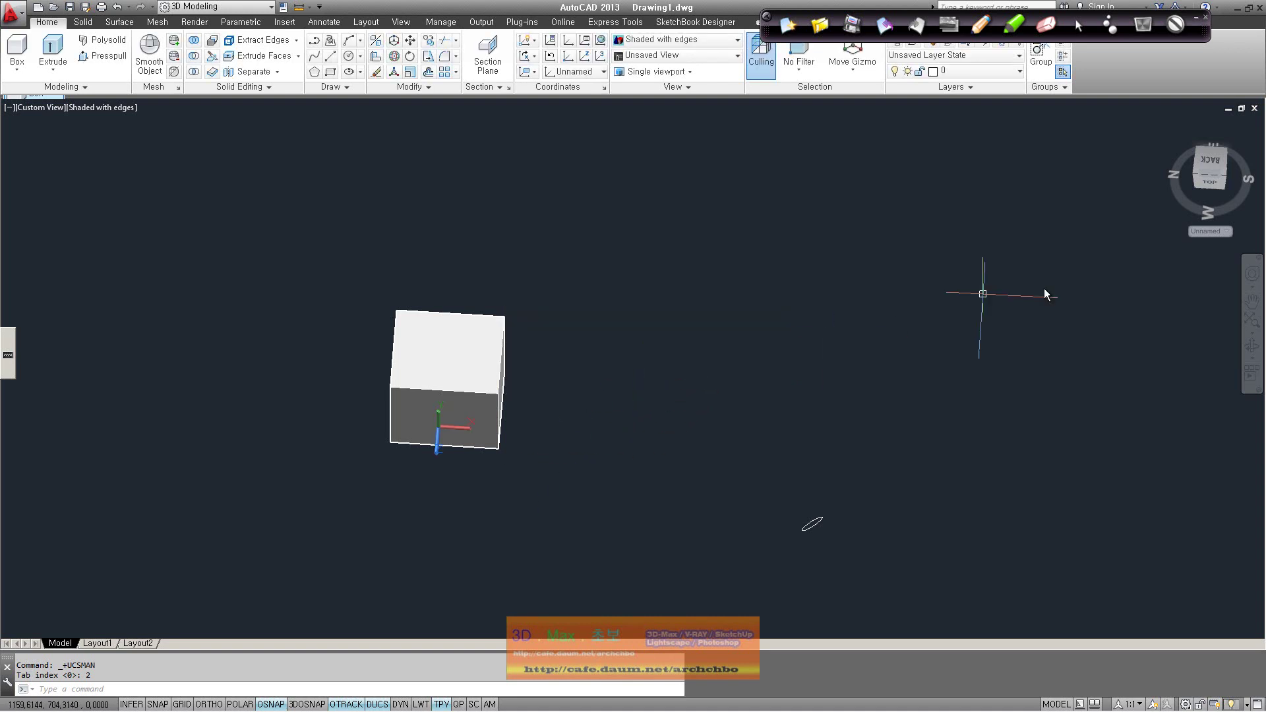
click(1259, 275)
drag(456, 397, 353, 339)
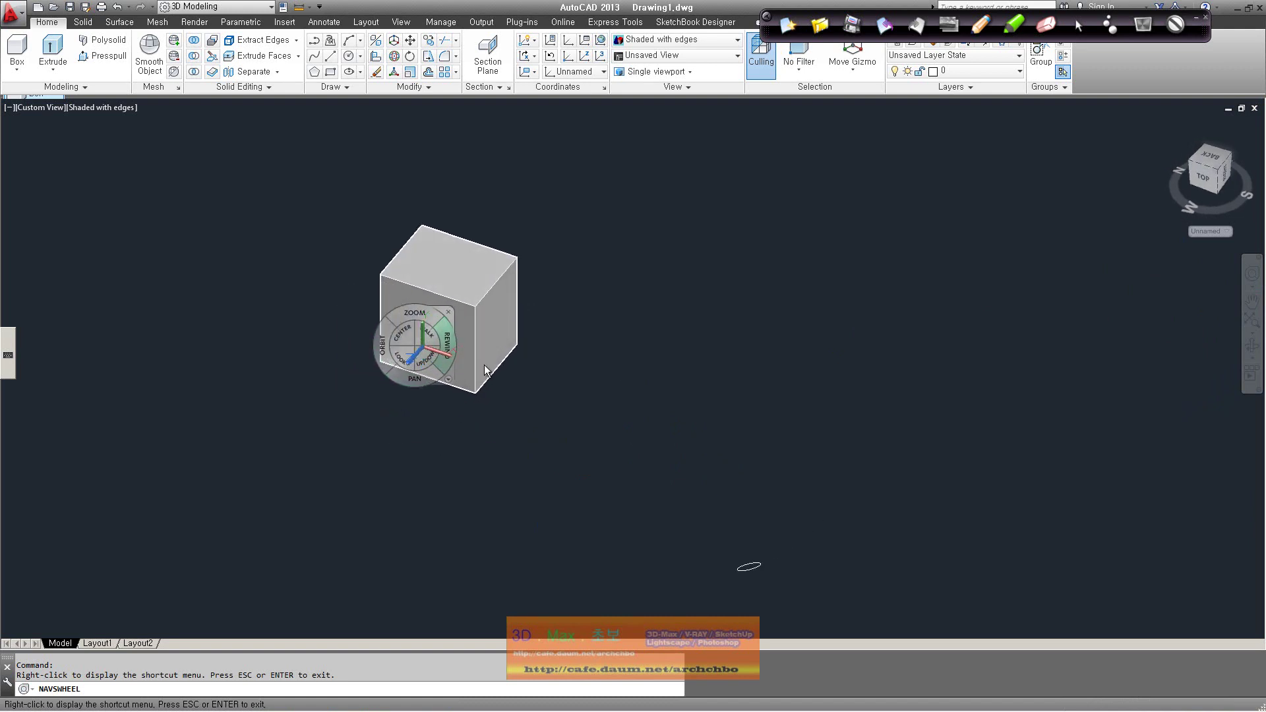
click(604, 87)
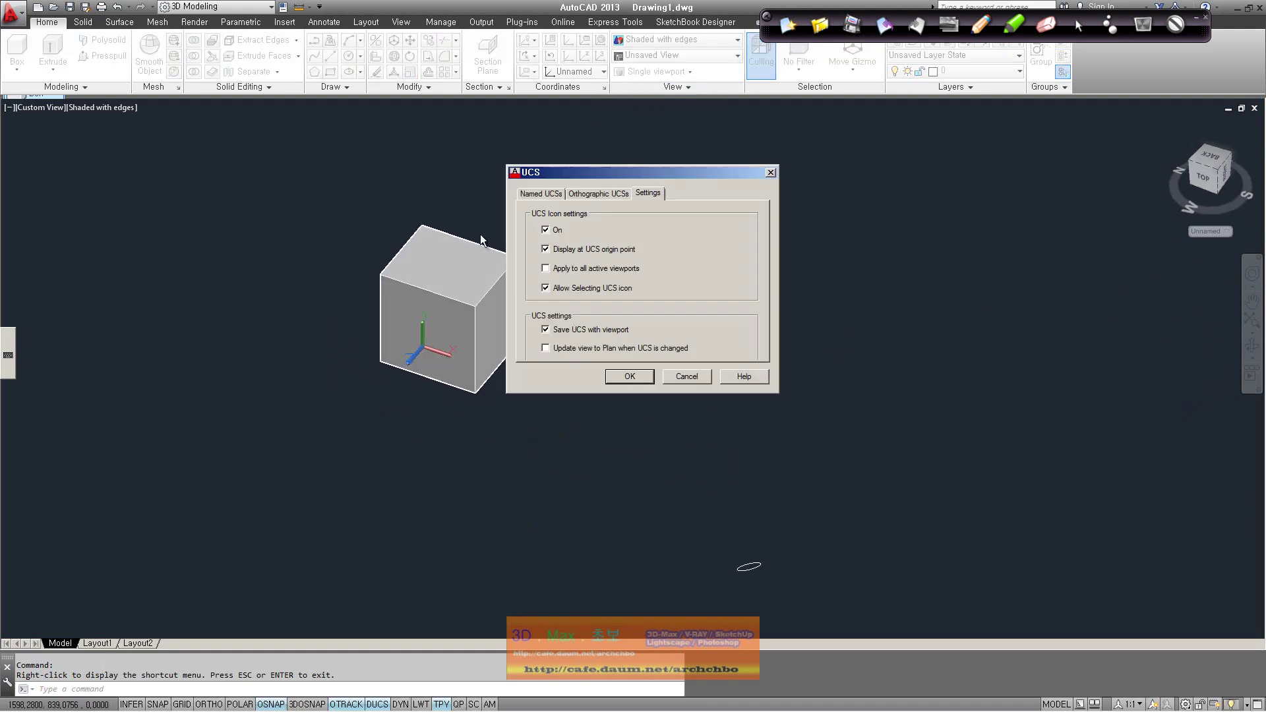
click(645, 381)
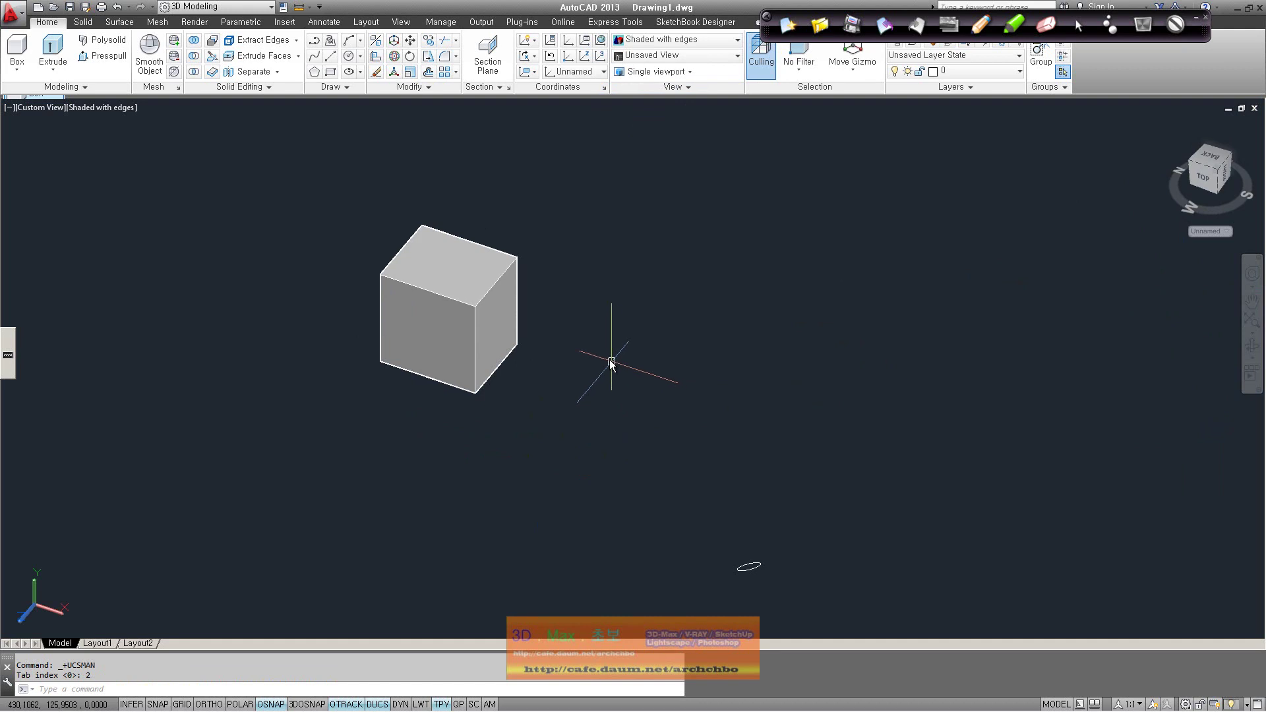
Delete the stray selected object from the drawing.
middle_drag(582, 328, 611, 331)
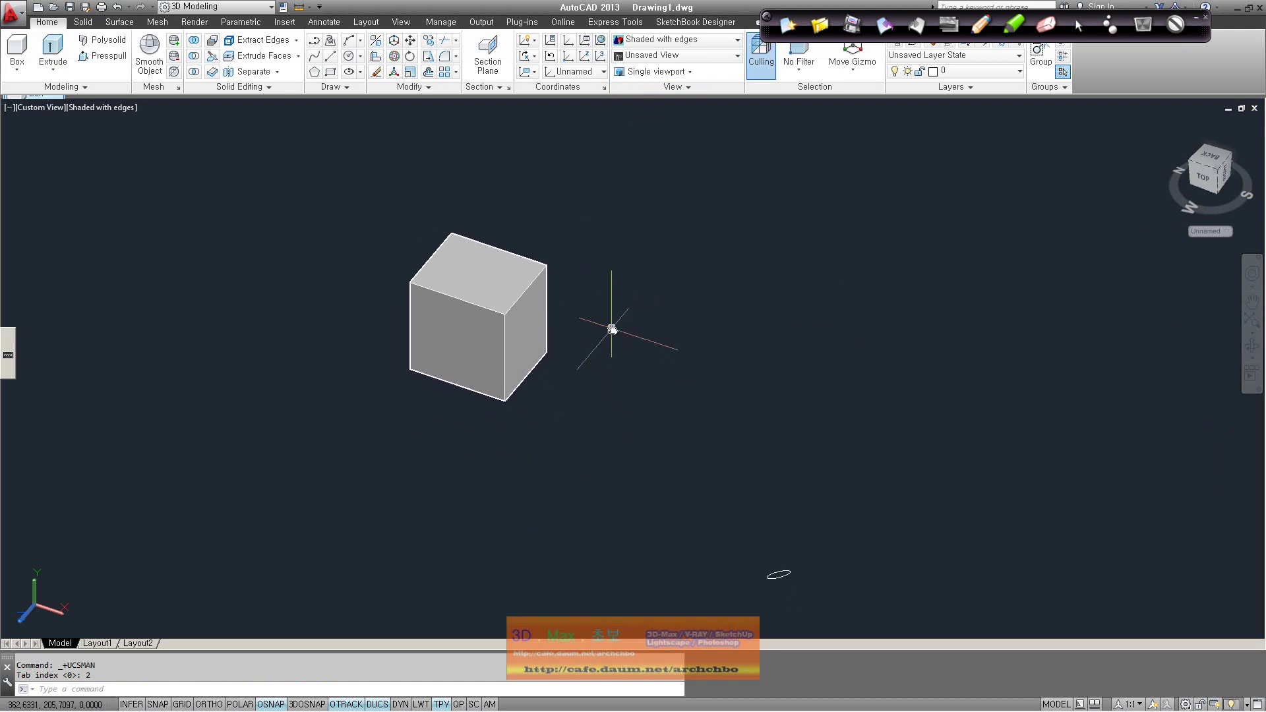
key(Delete)
middle_drag(531, 392, 486, 409)
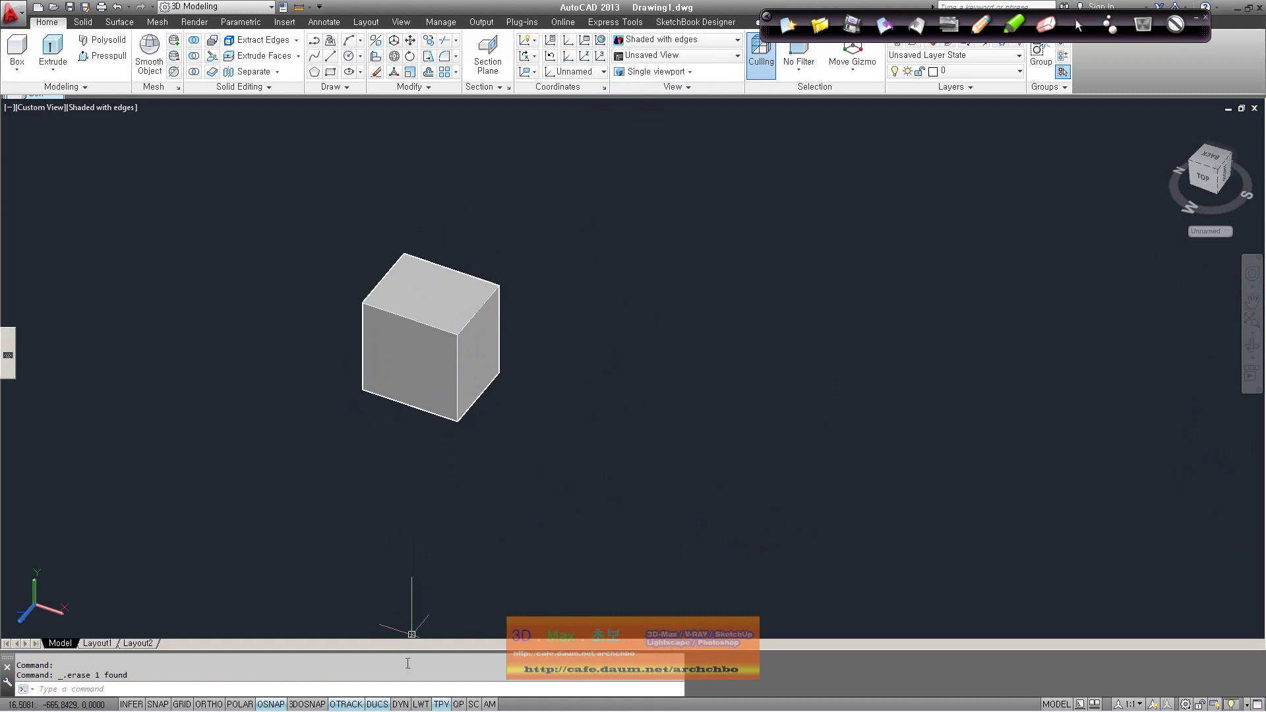
Turn dynamic UCS off and crossing-select the box to display its Move gizmo, then deselect.
click(385, 705)
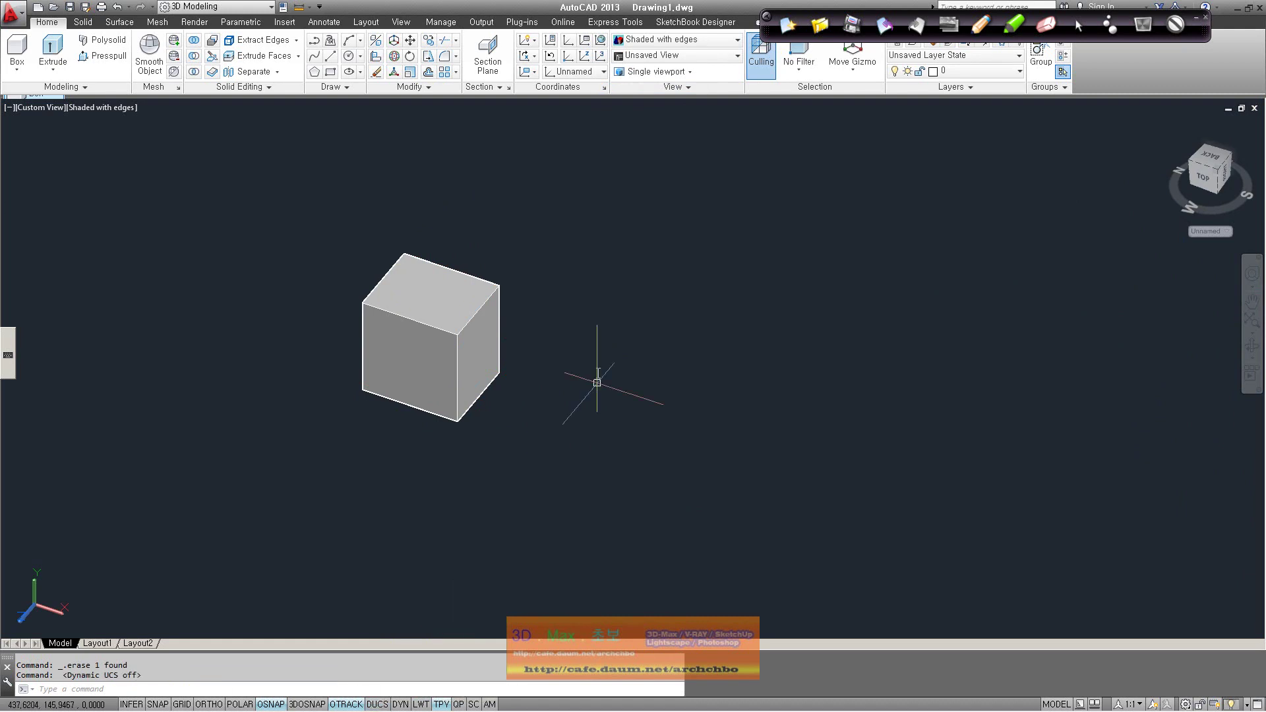
click(600, 436)
click(286, 224)
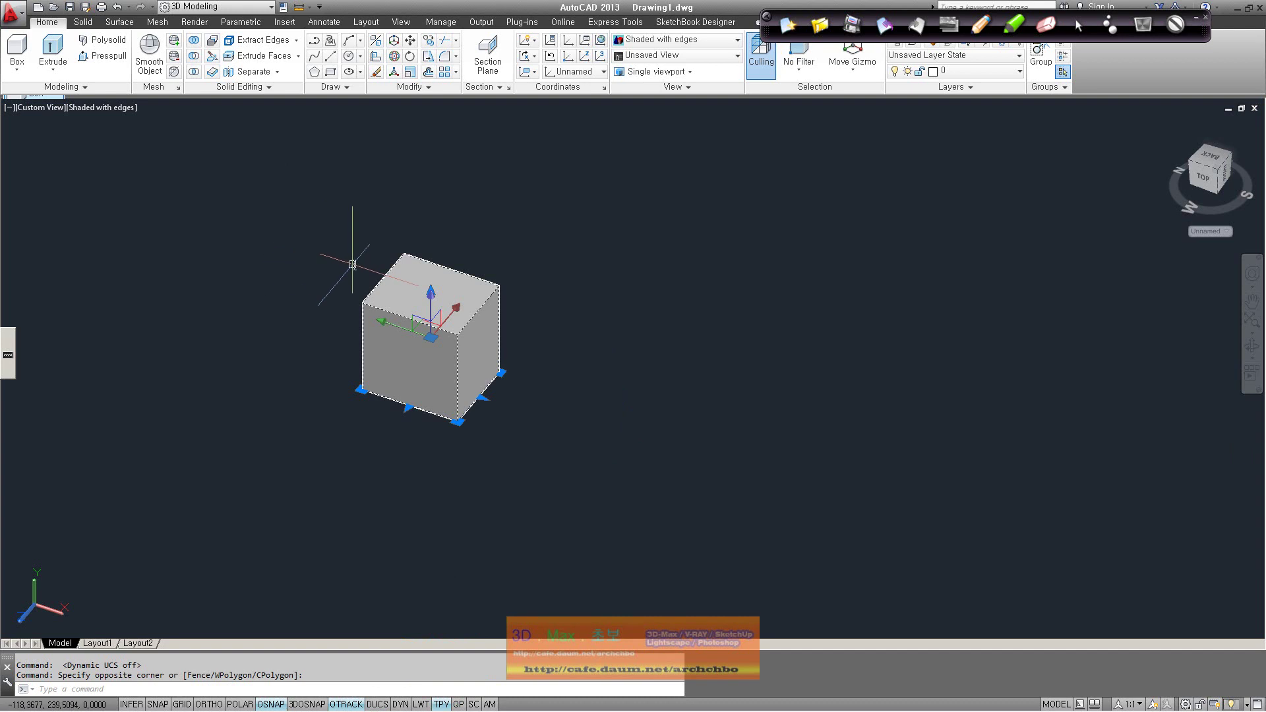
key(Escape)
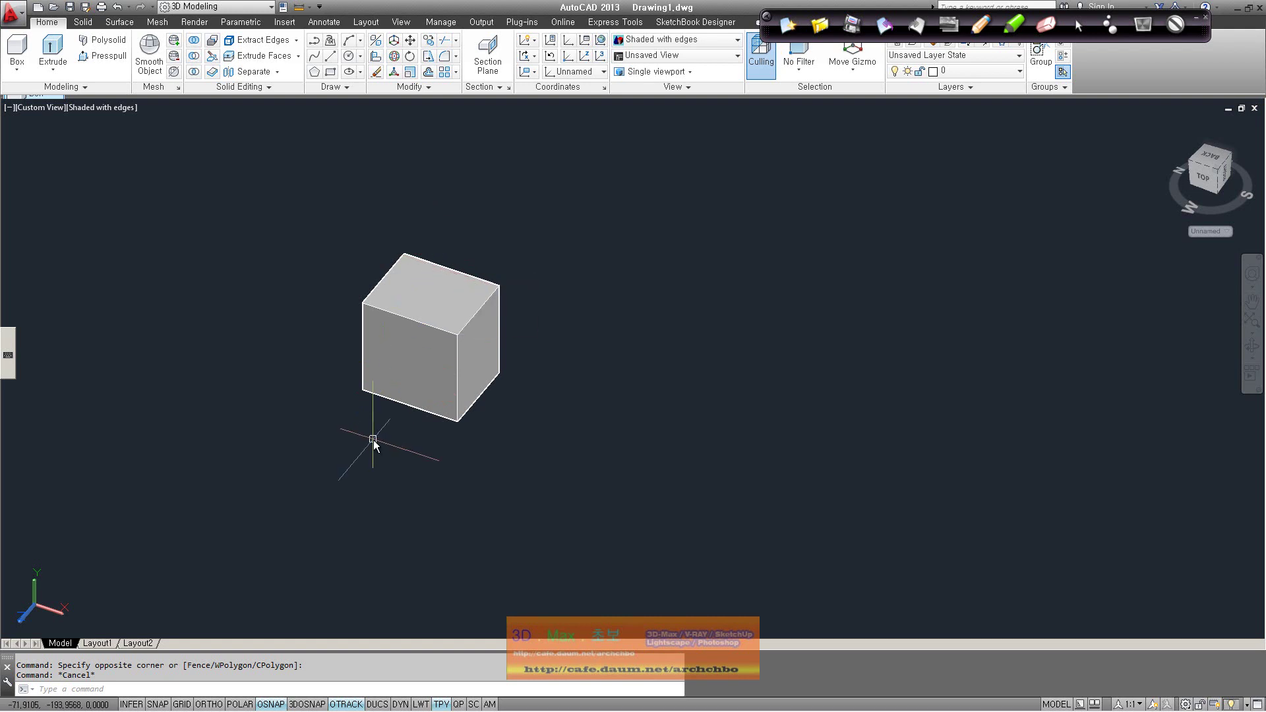
With dynamic UCS on, draw circles on the box's top and front faces.
click(379, 704)
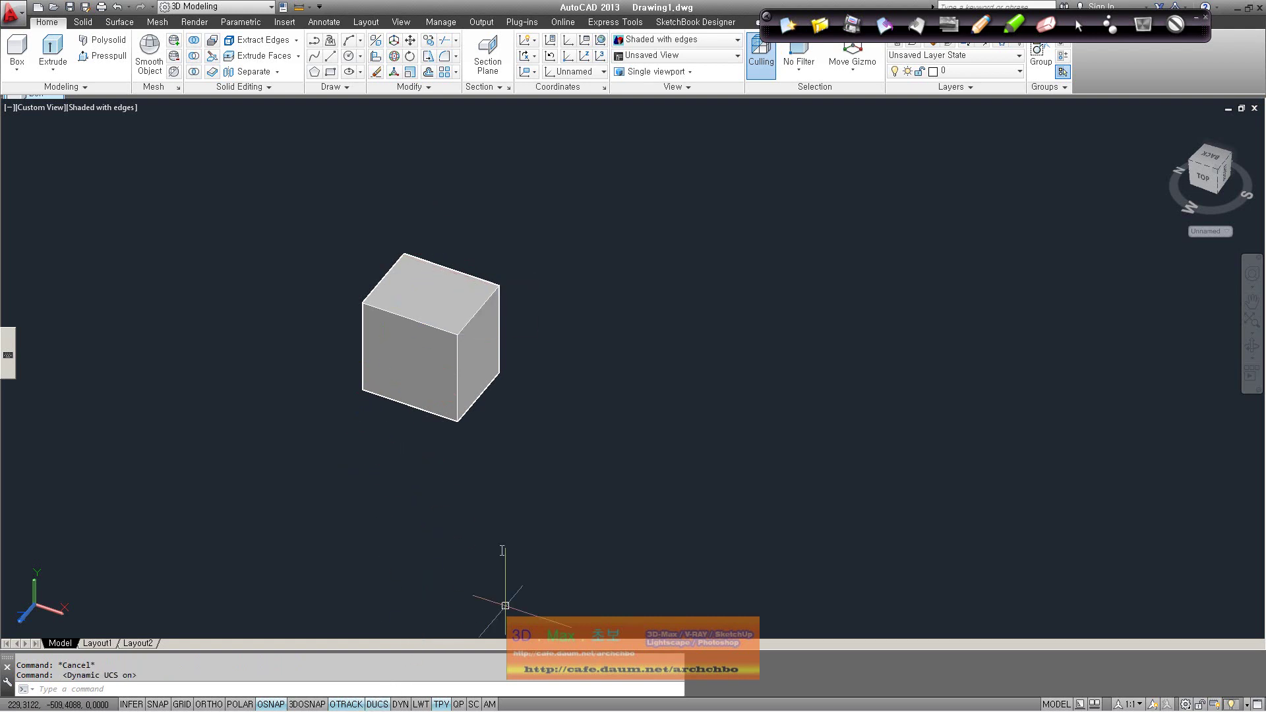
click(349, 59)
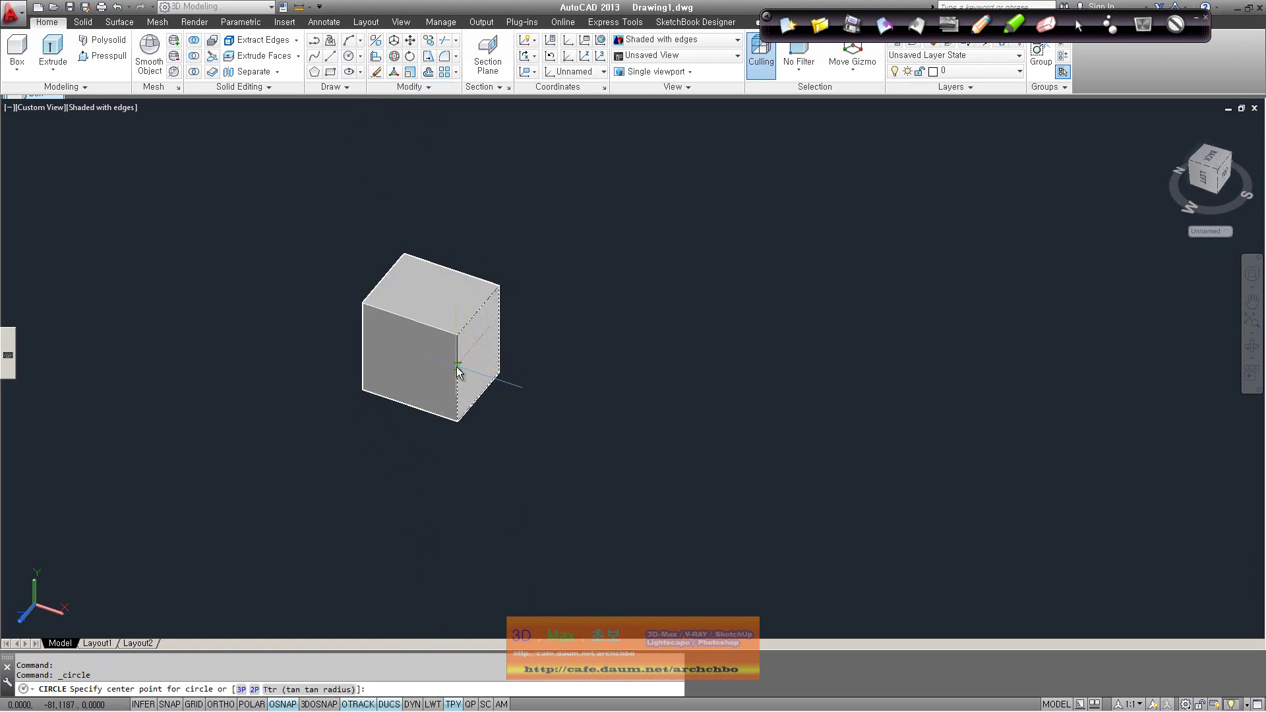
click(426, 294)
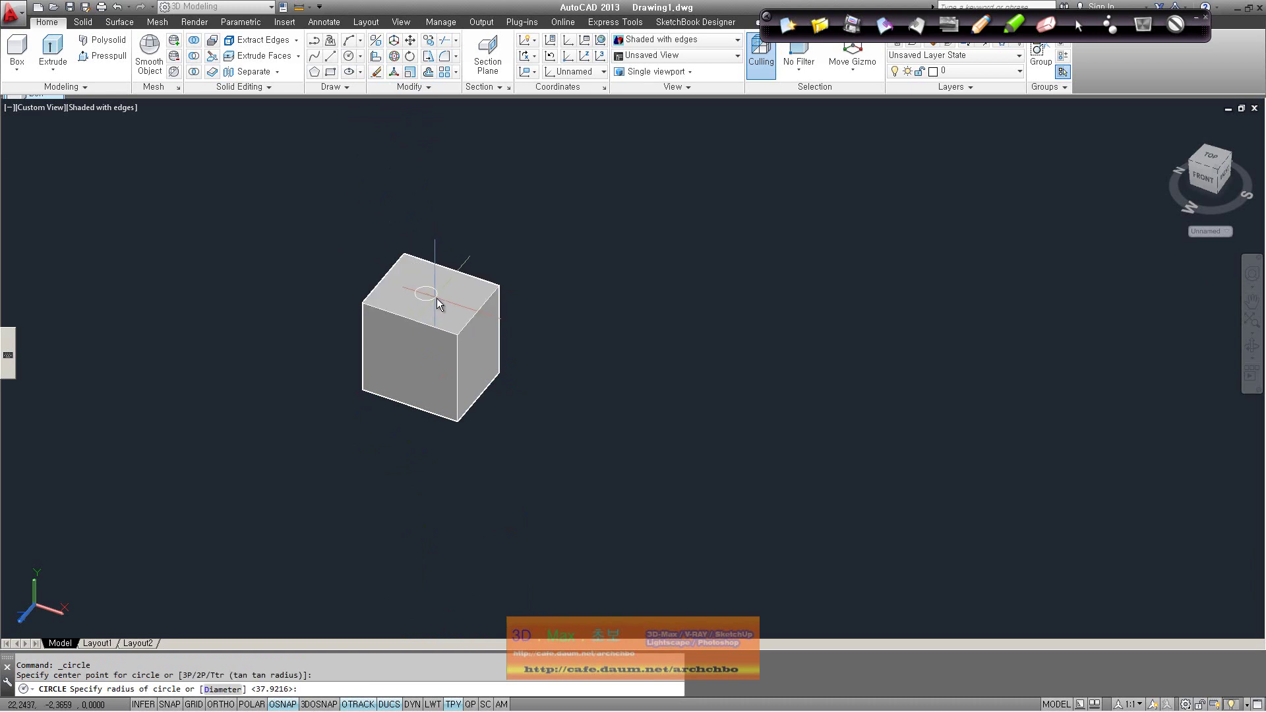
click(442, 300)
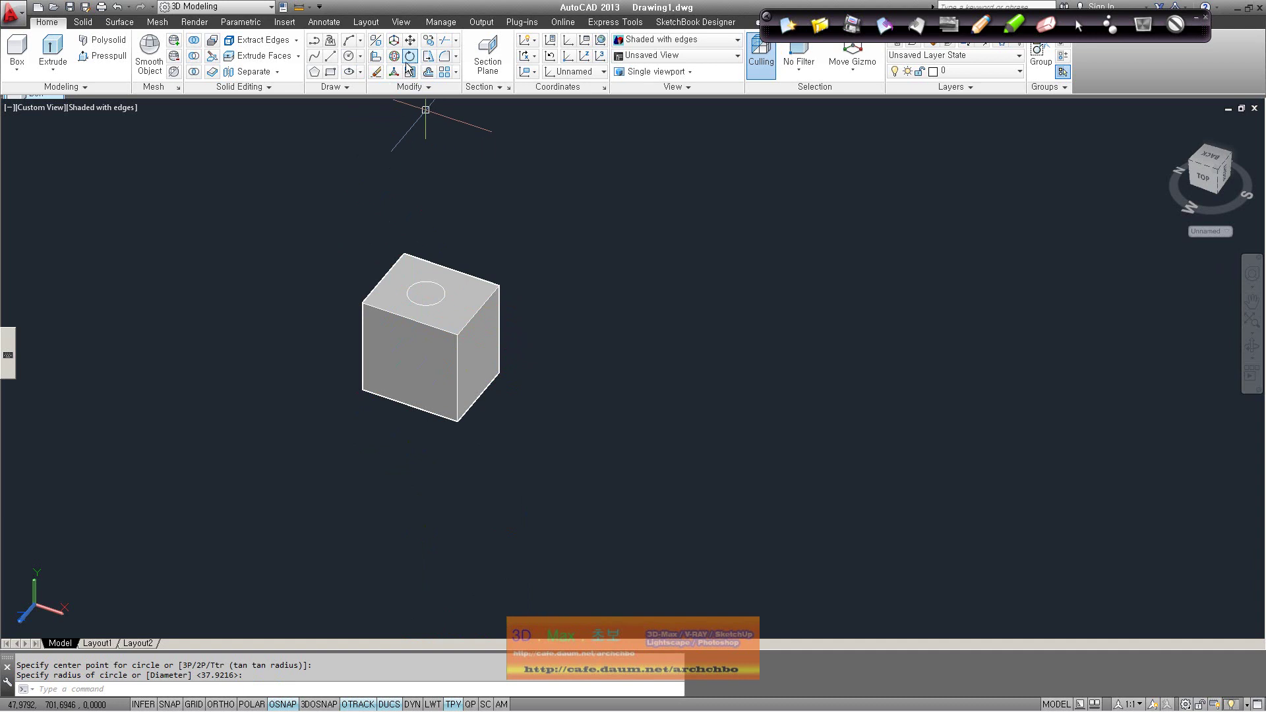
click(348, 55)
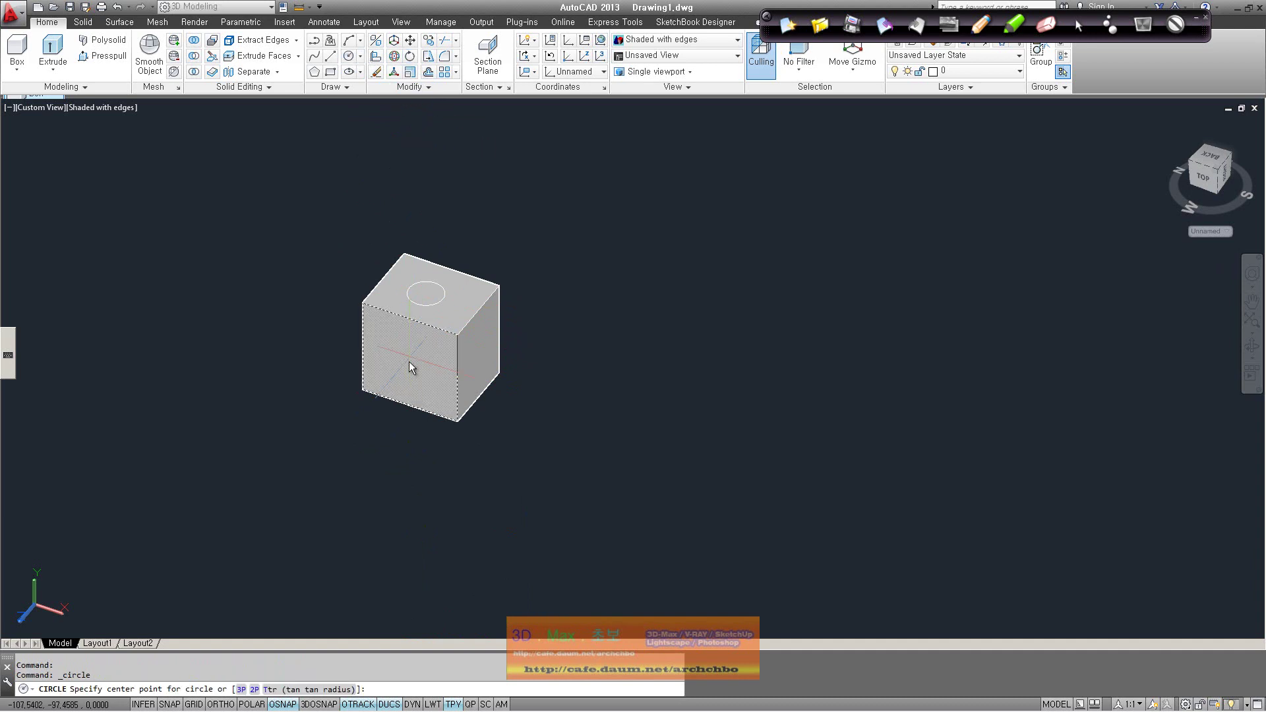
click(407, 369)
click(424, 368)
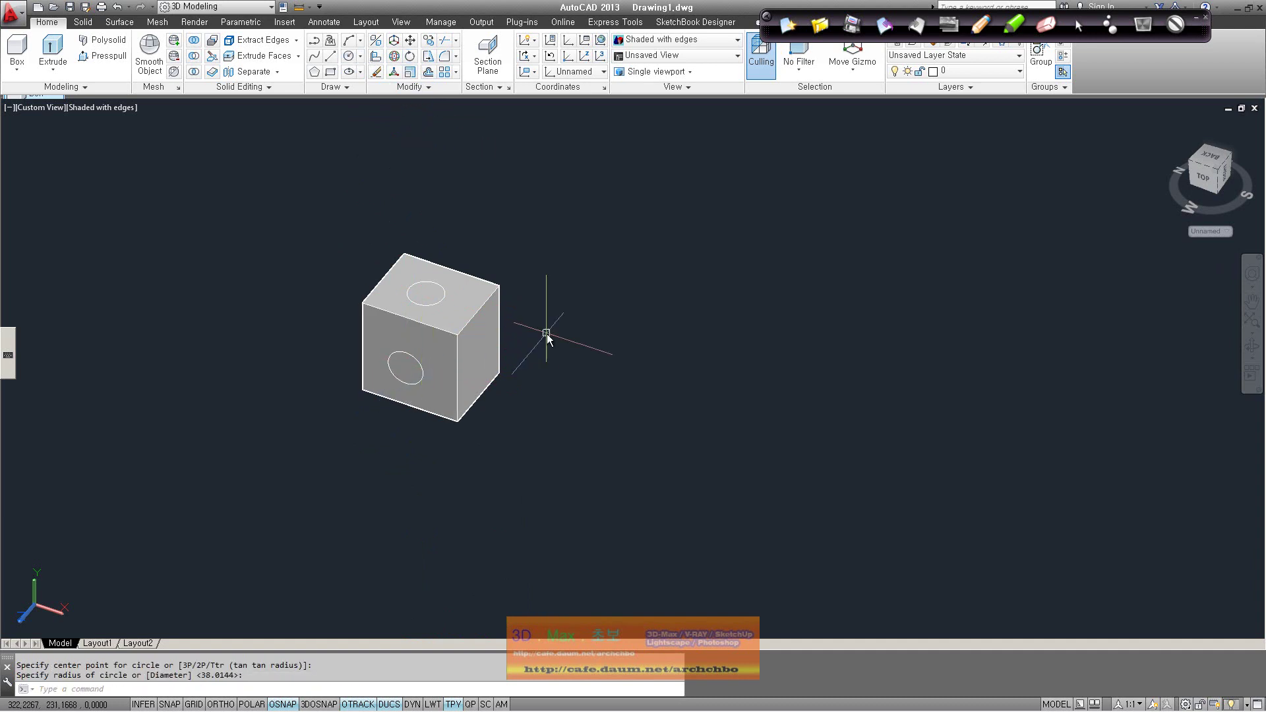
Crossing-select the box and both circles and delete them.
click(573, 462)
click(307, 210)
key(Delete)
click(17, 69)
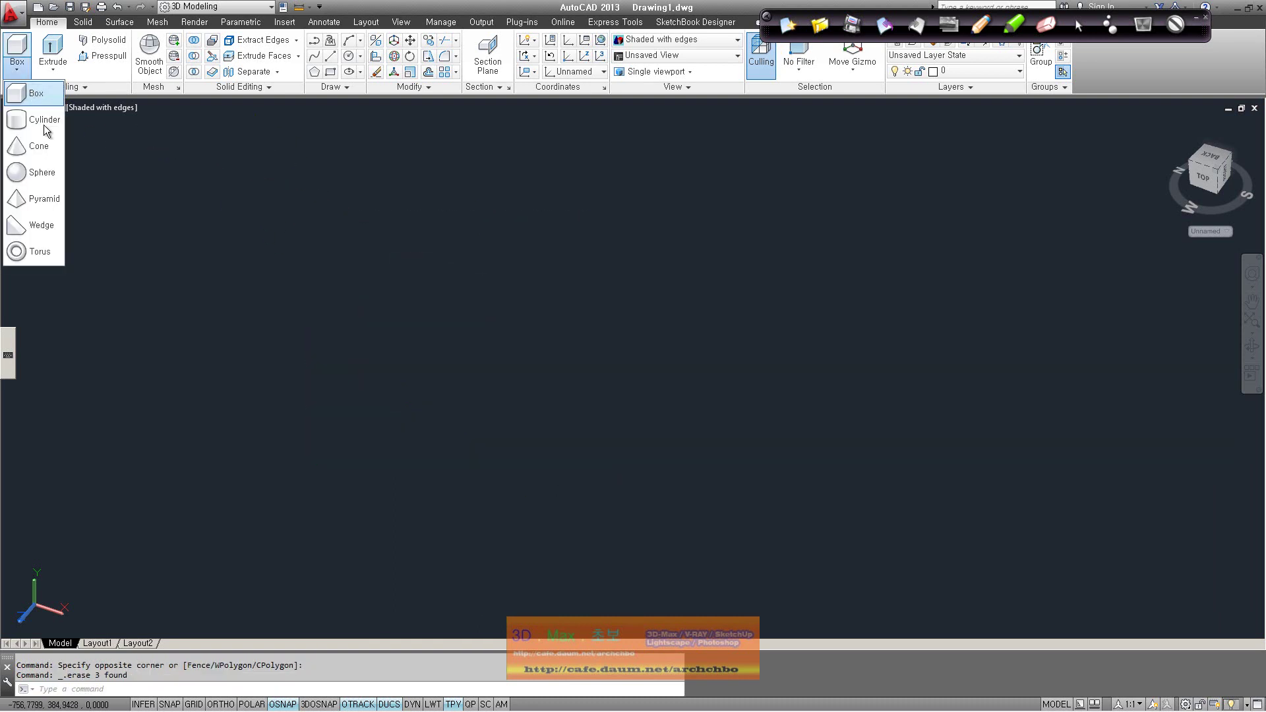
Draw a first pyramid solid from a base centre, base size and height.
click(56, 200)
click(395, 368)
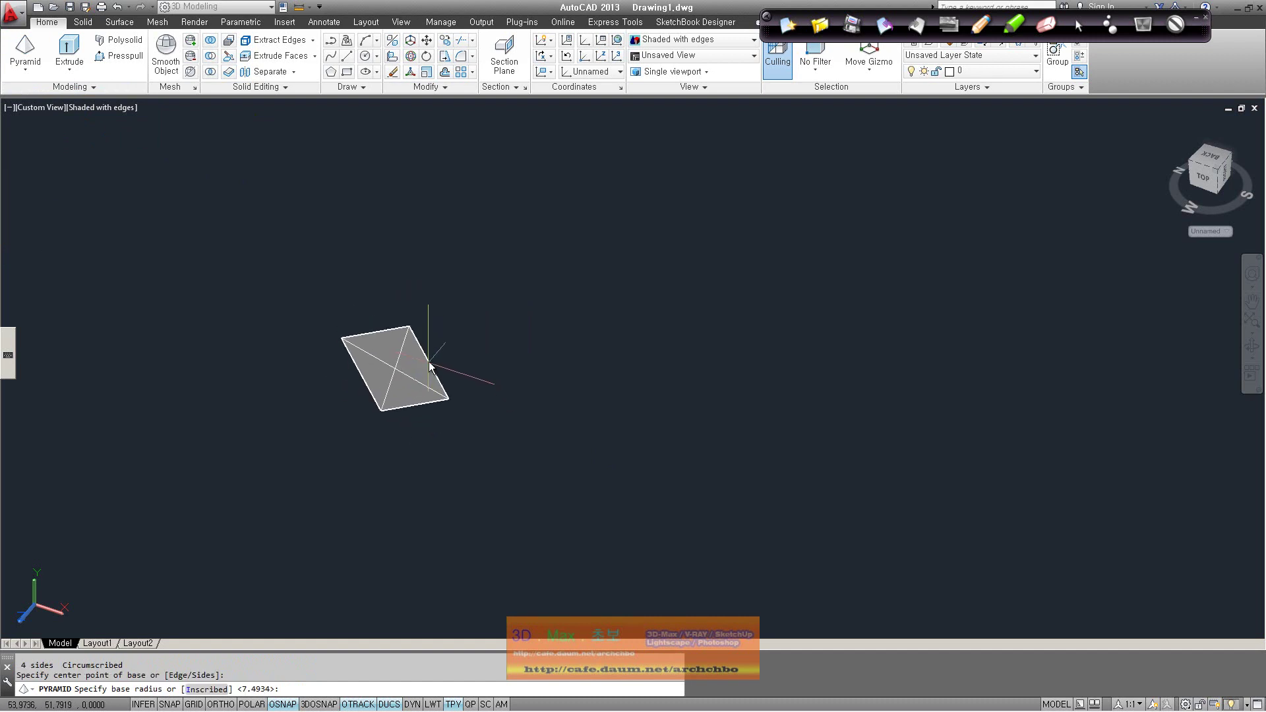
click(431, 369)
click(479, 270)
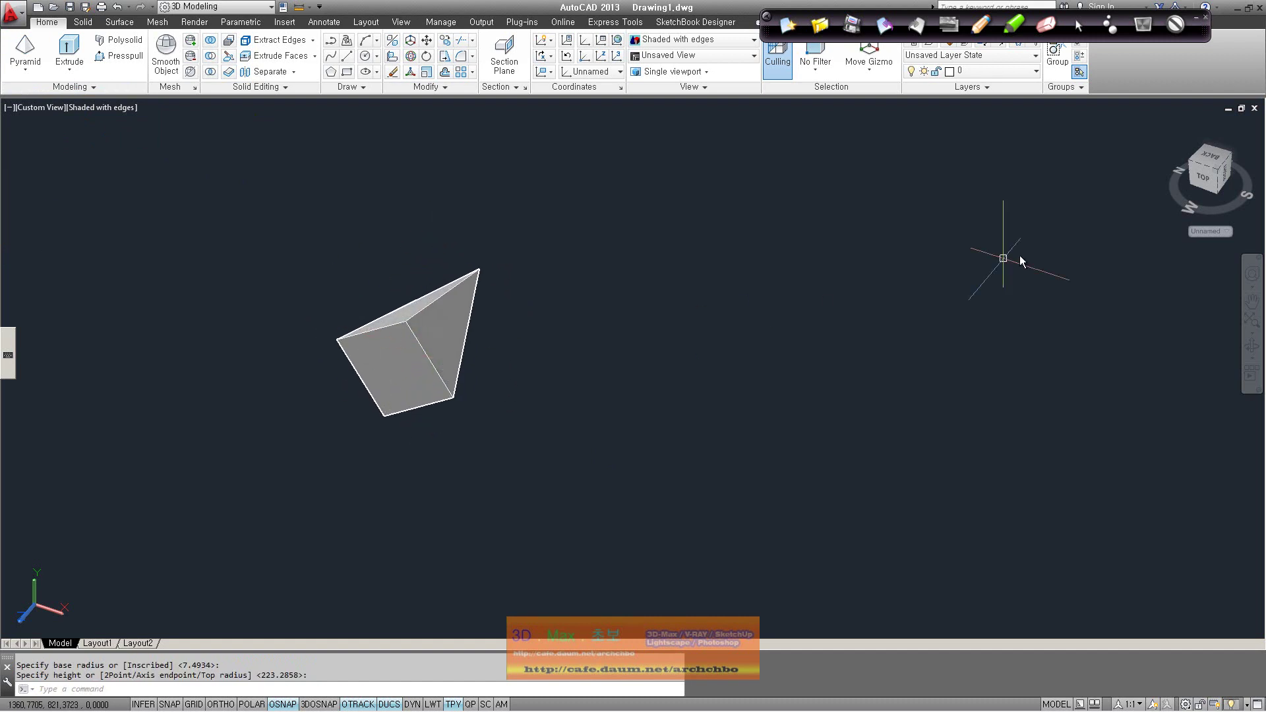
Switch to the Southwest Isometric view, reset the UCS to World, and delete the pyramid.
click(41, 108)
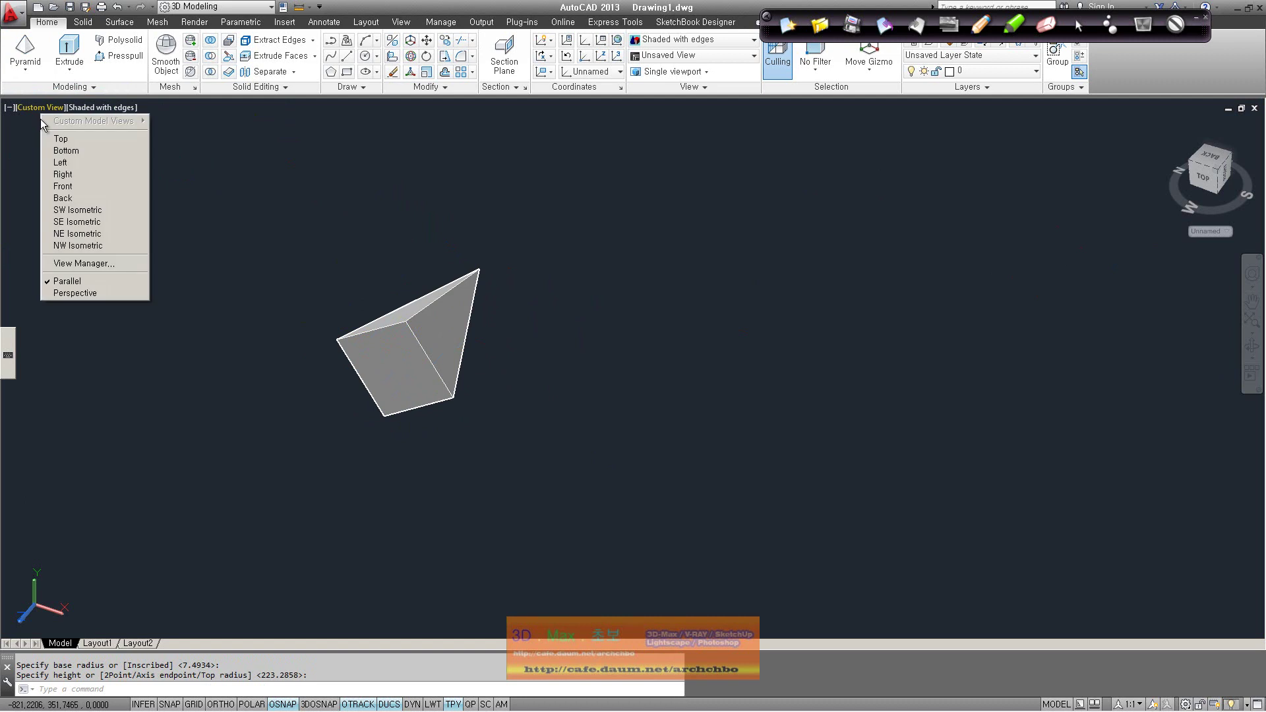
click(112, 209)
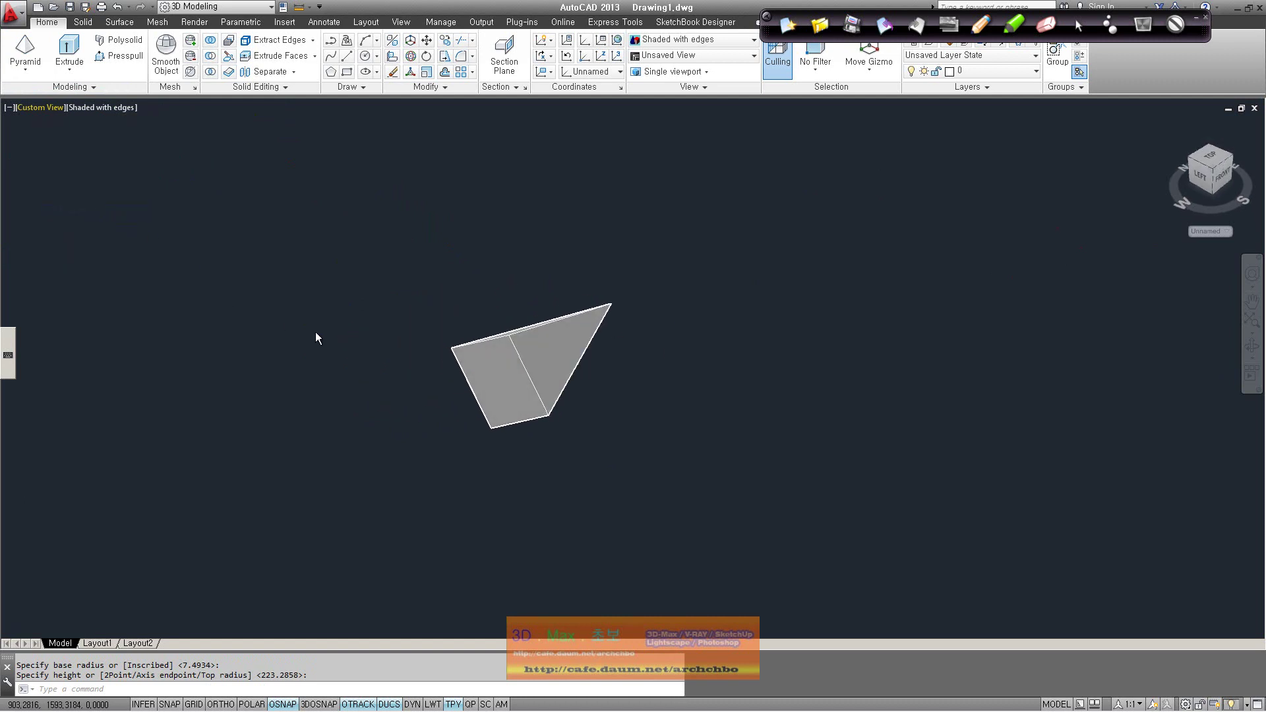
click(463, 44)
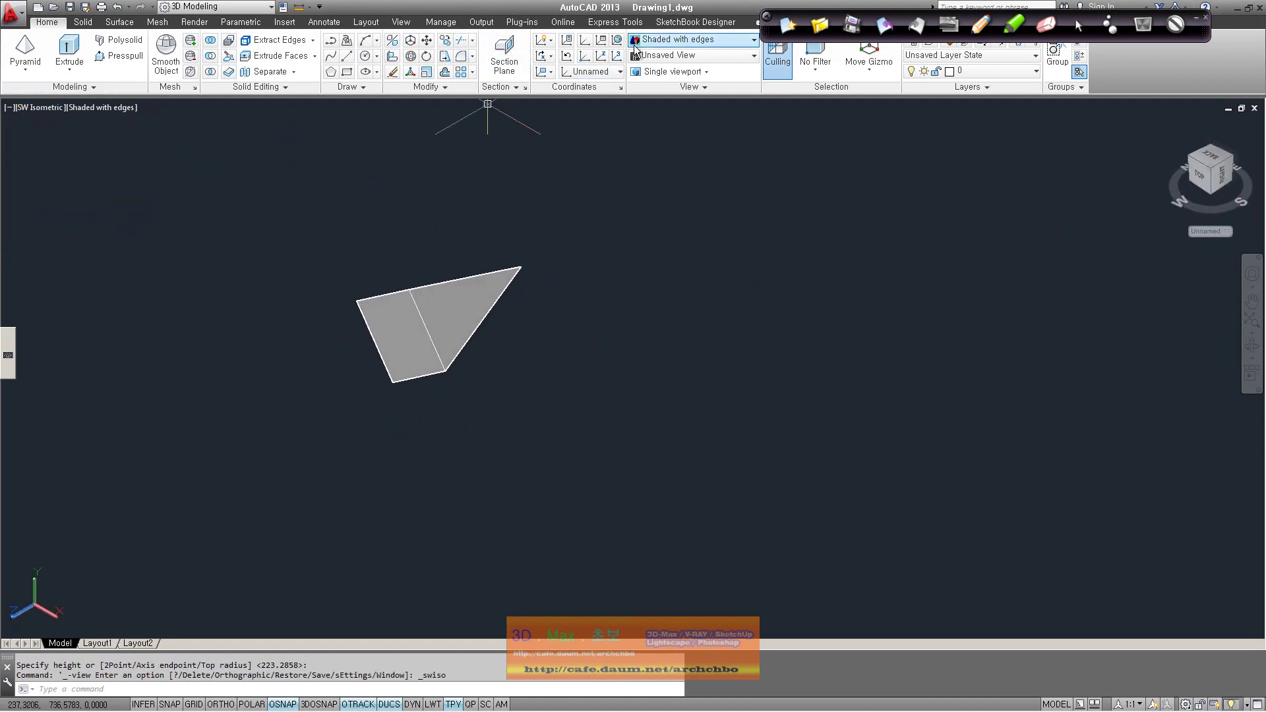
click(441, 341)
key(Delete)
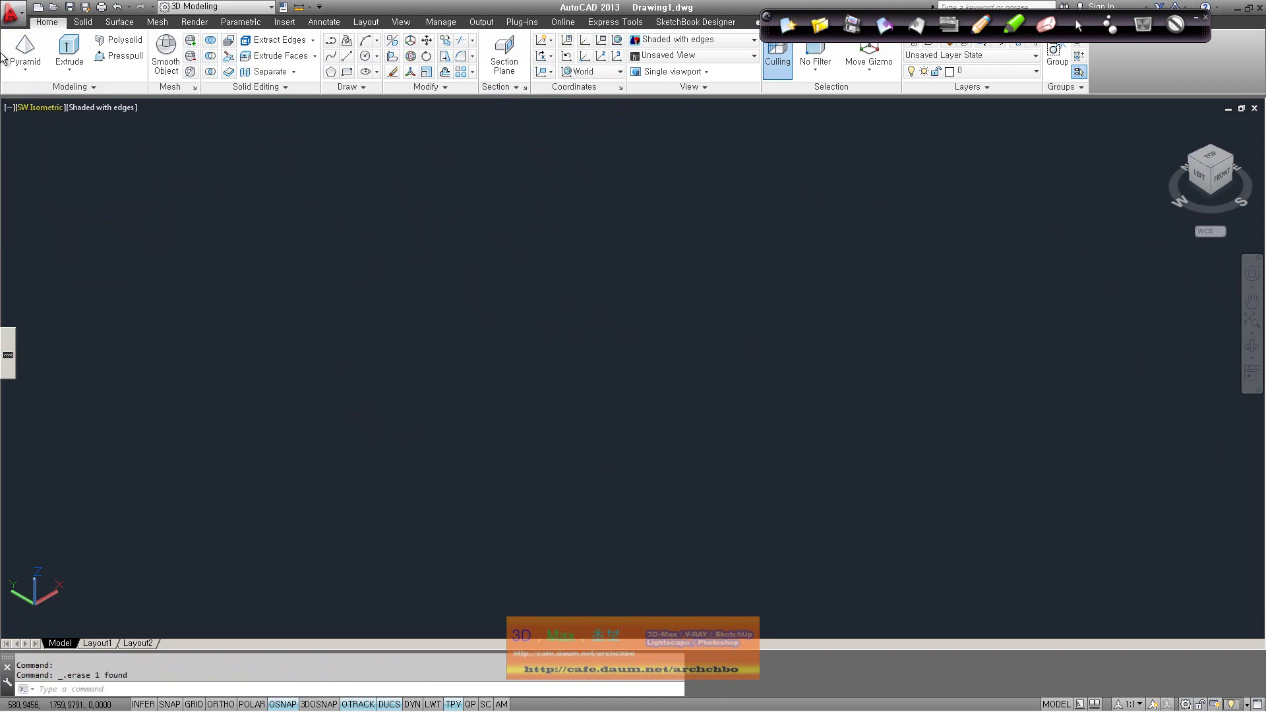
Draw a new four-sided pyramid solid from a base centre, base size and height.
click(25, 68)
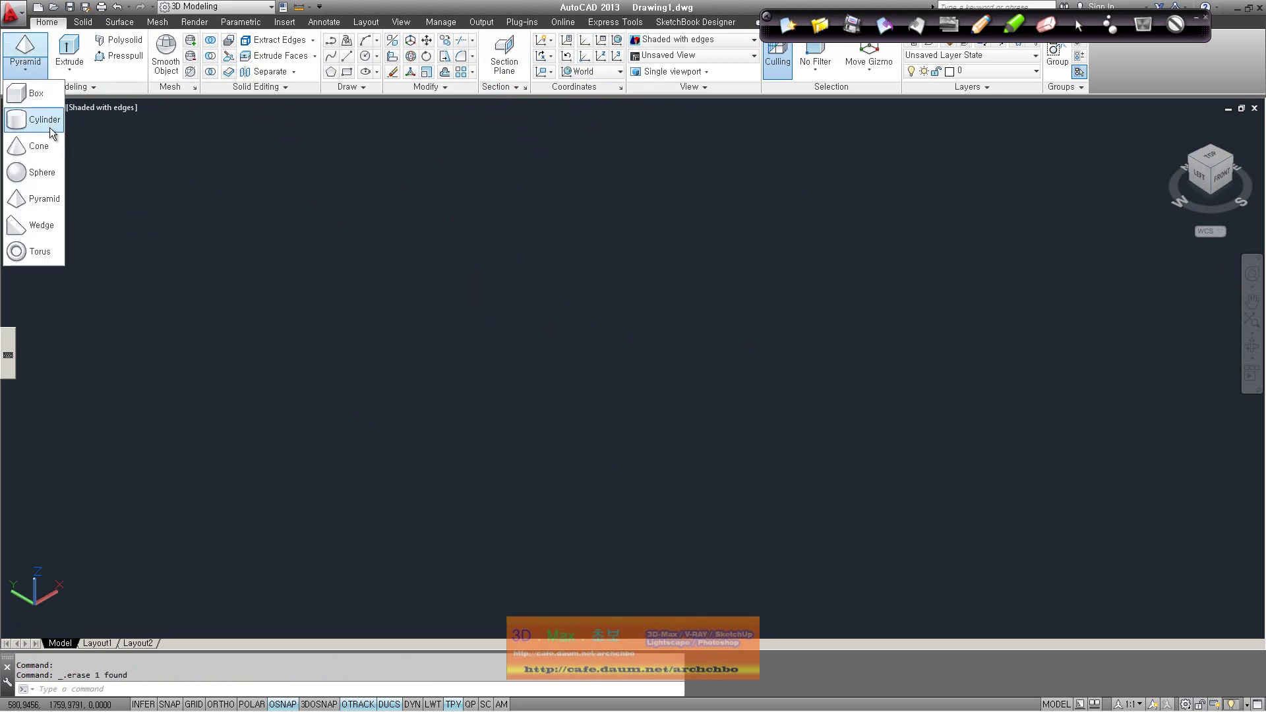
click(44, 199)
click(330, 393)
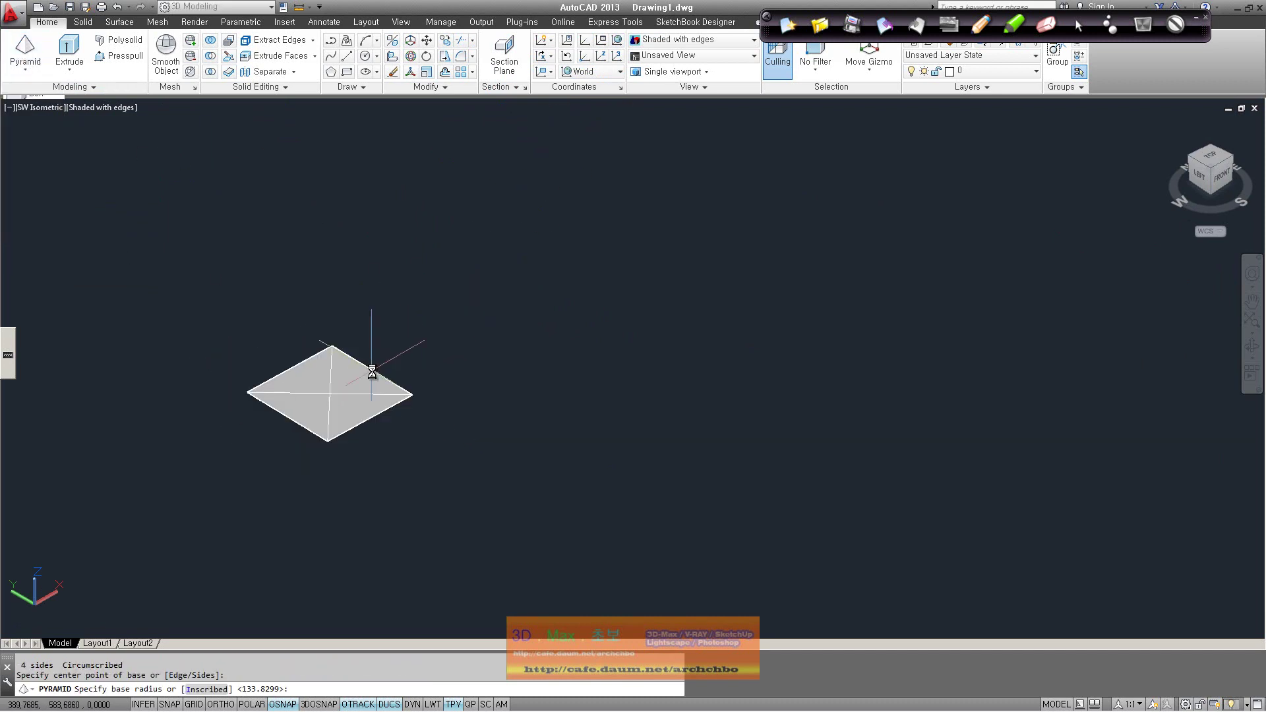
click(372, 373)
click(361, 270)
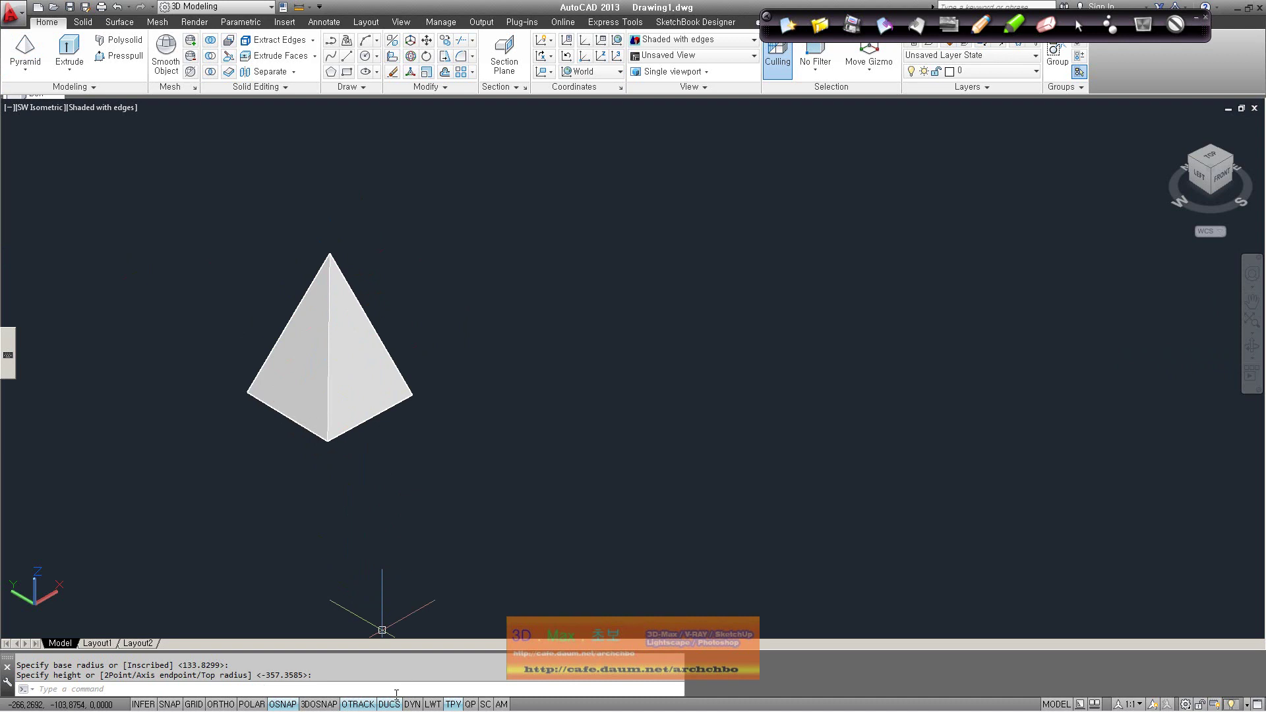
click(25, 68)
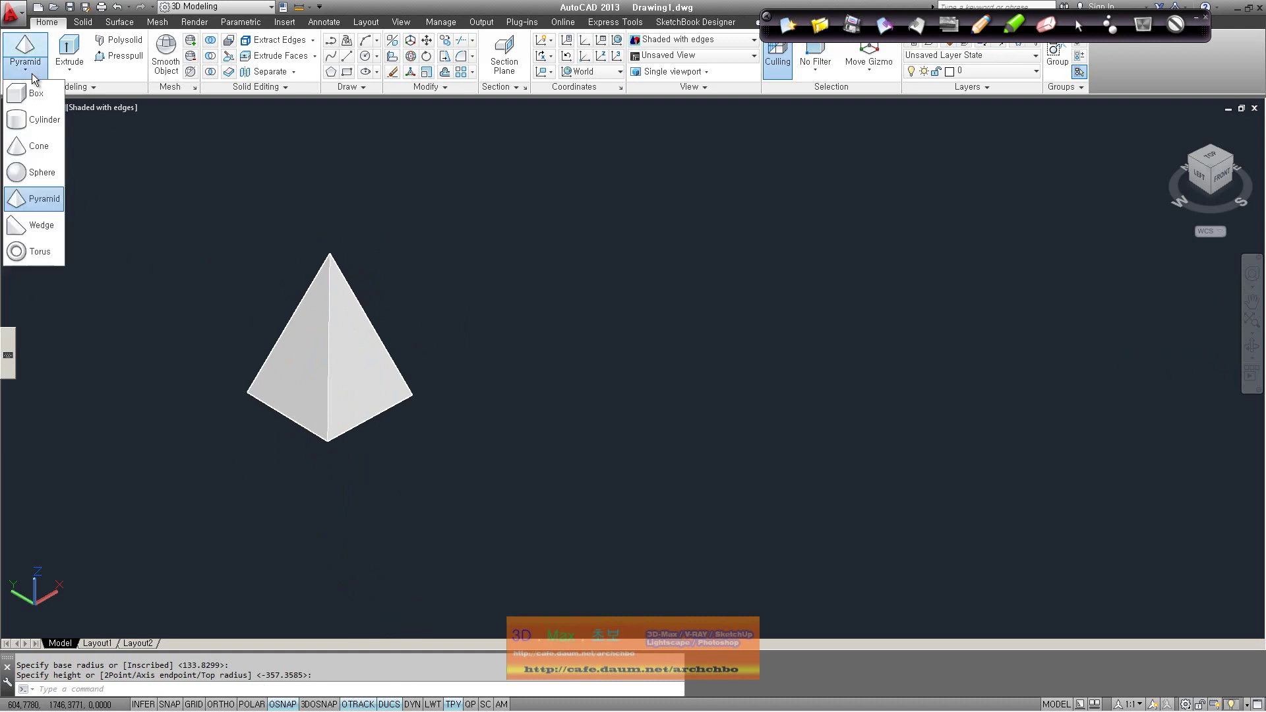
Draw a cone on the pyramid face by picking its base centre, radius and height.
click(47, 138)
click(355, 363)
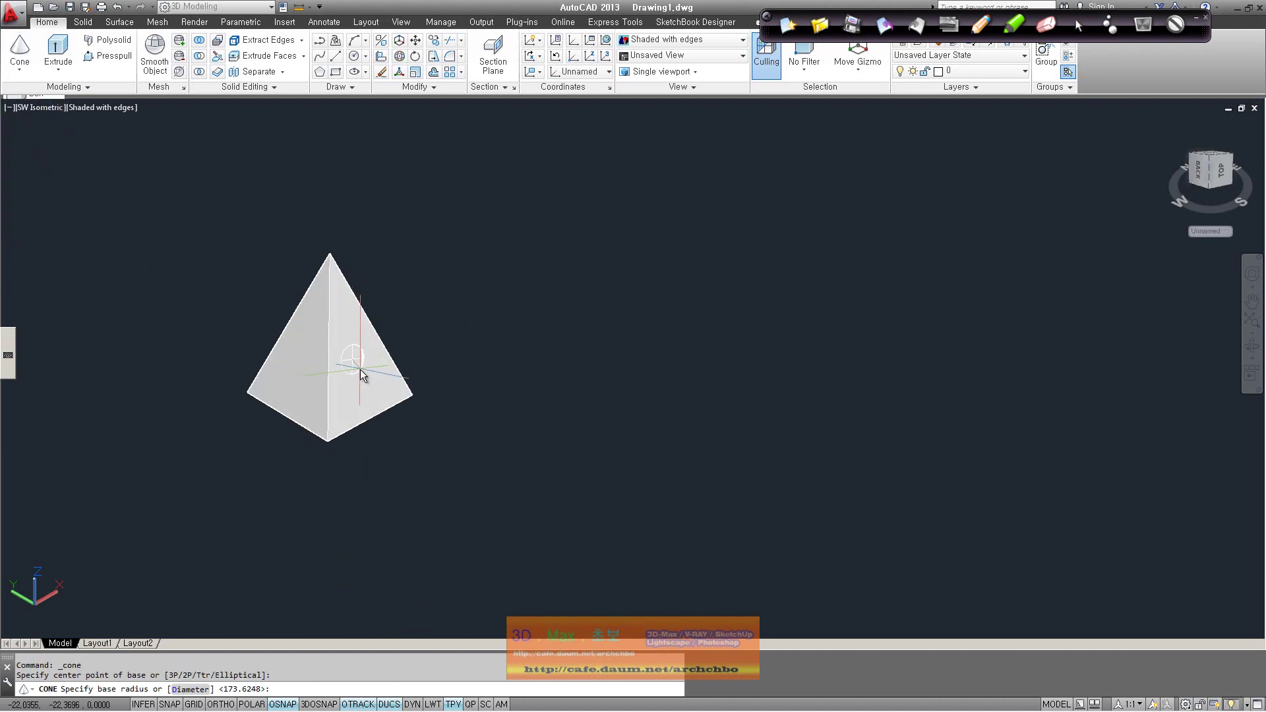
click(362, 377)
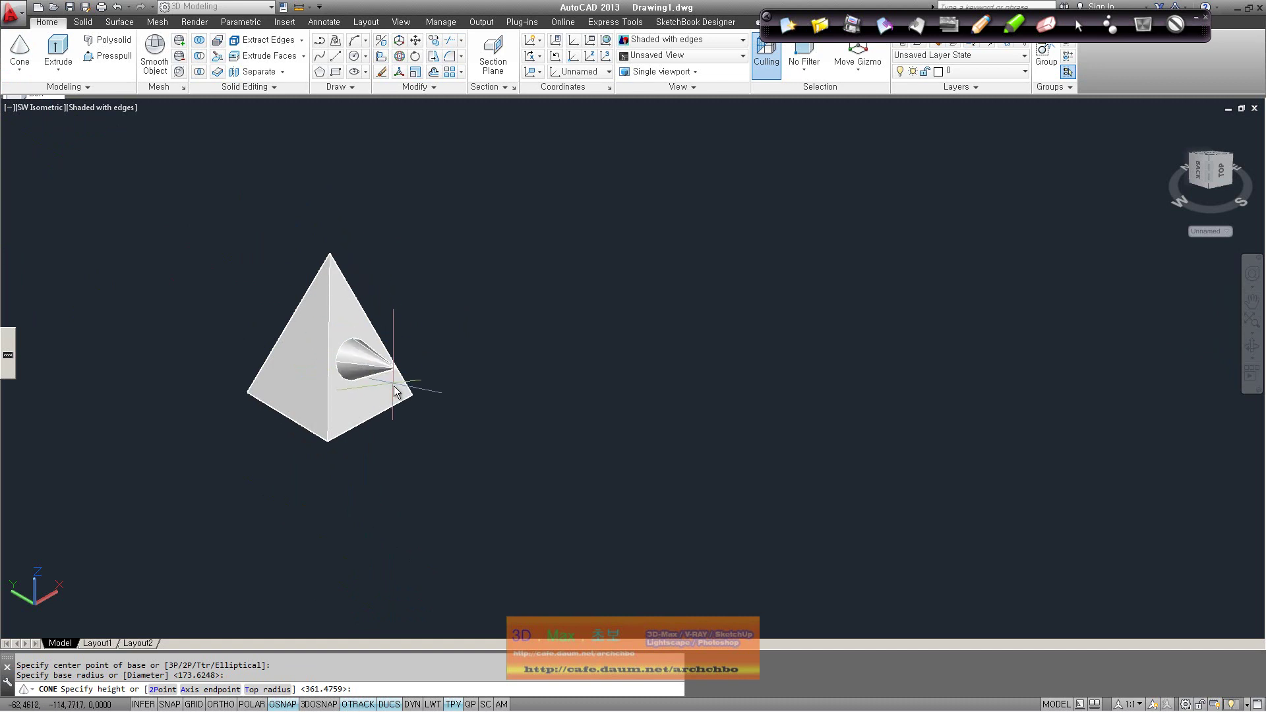
click(393, 388)
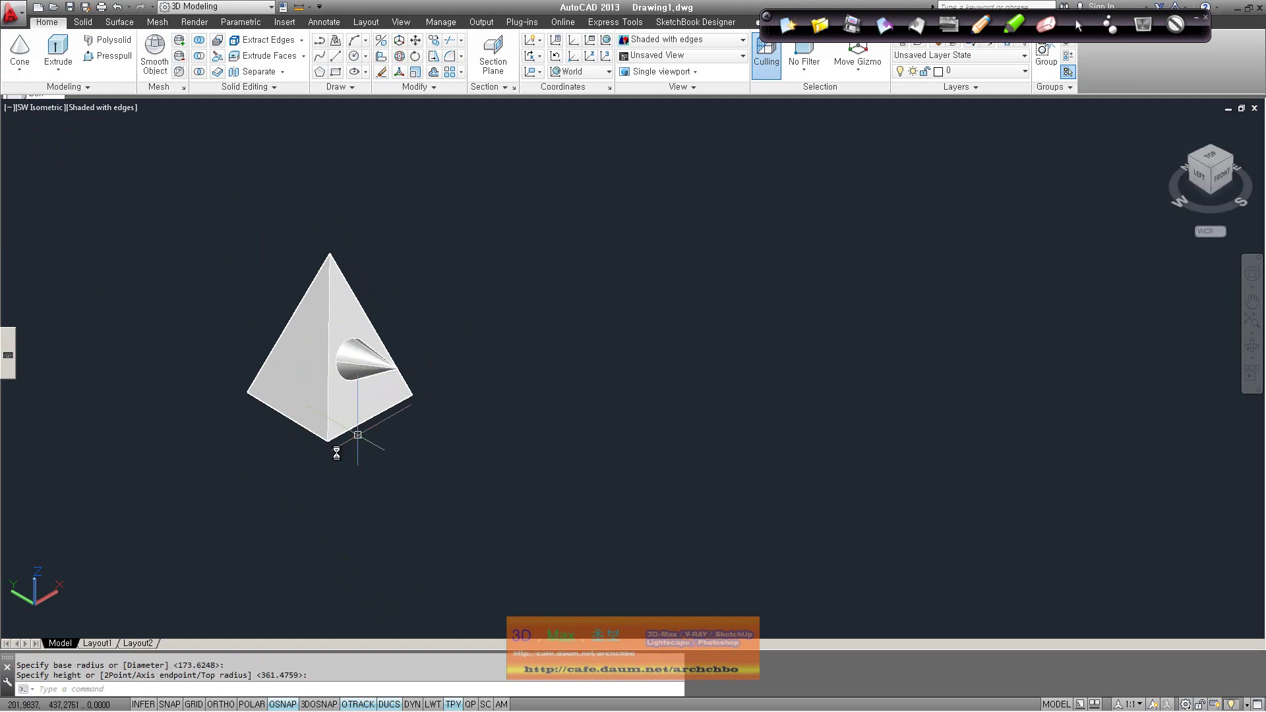
Place a sphere on the pyramid's left face.
click(22, 77)
click(27, 173)
click(300, 377)
middle_drag(263, 359, 357, 350)
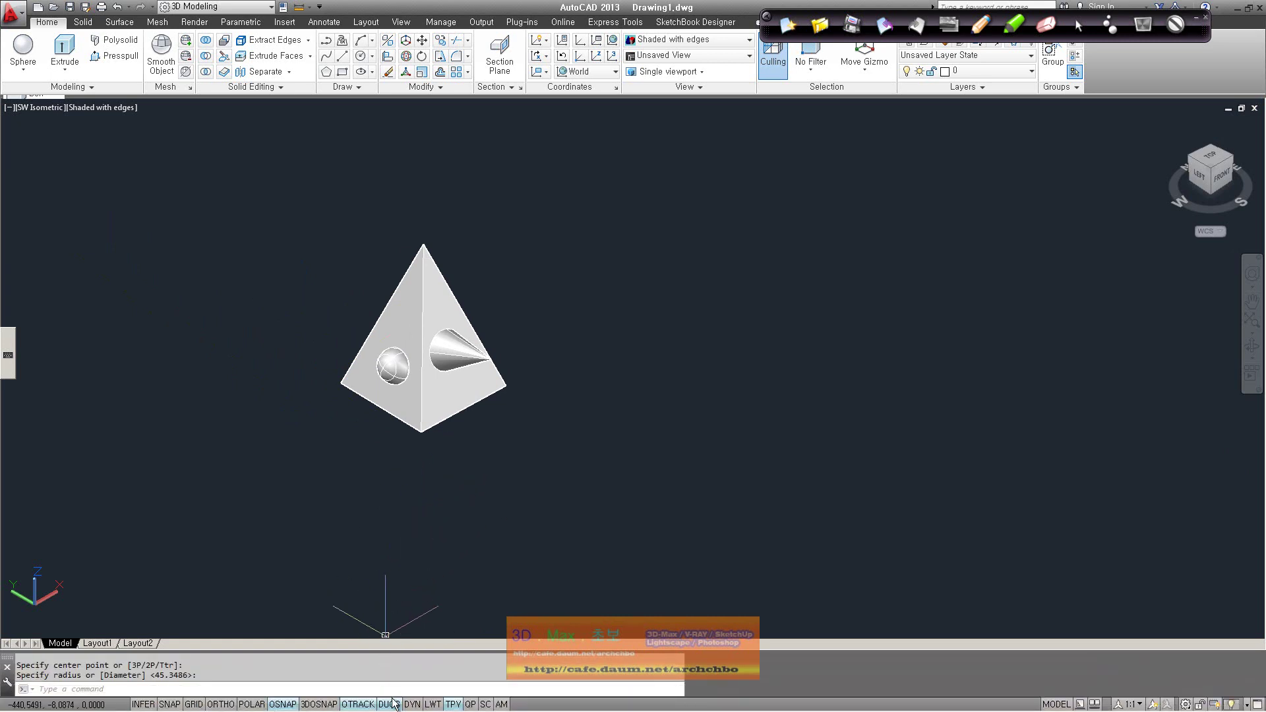
Turn off dynamic UCS and delete the cone from the pyramid.
click(393, 705)
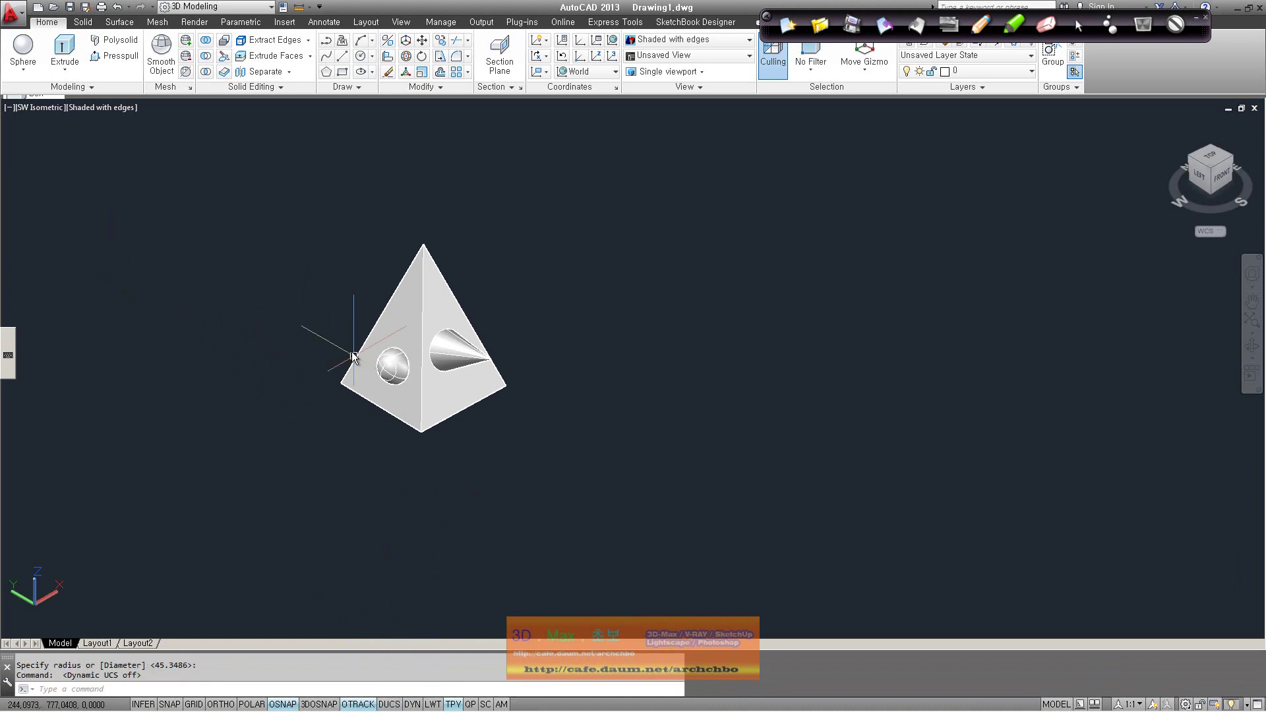
click(462, 350)
key(Delete)
click(23, 70)
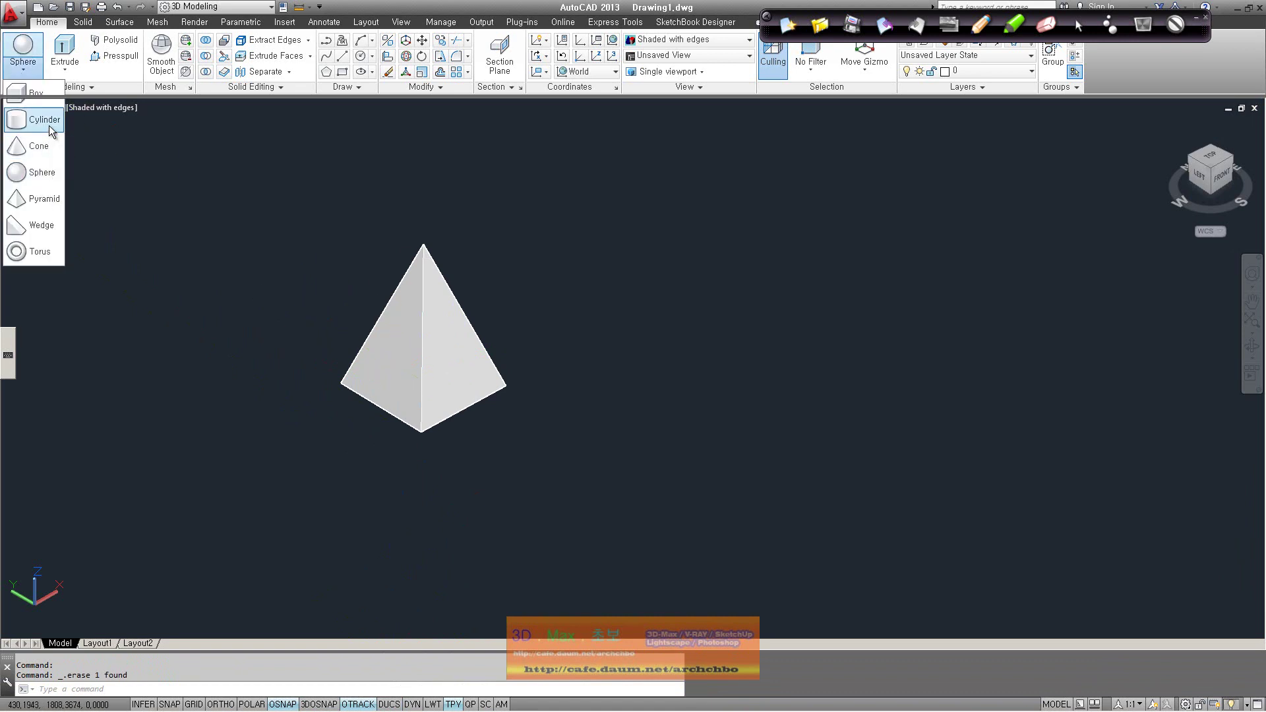
Draw a cylinder on the pyramid face with dynamic UCS on.
click(40, 119)
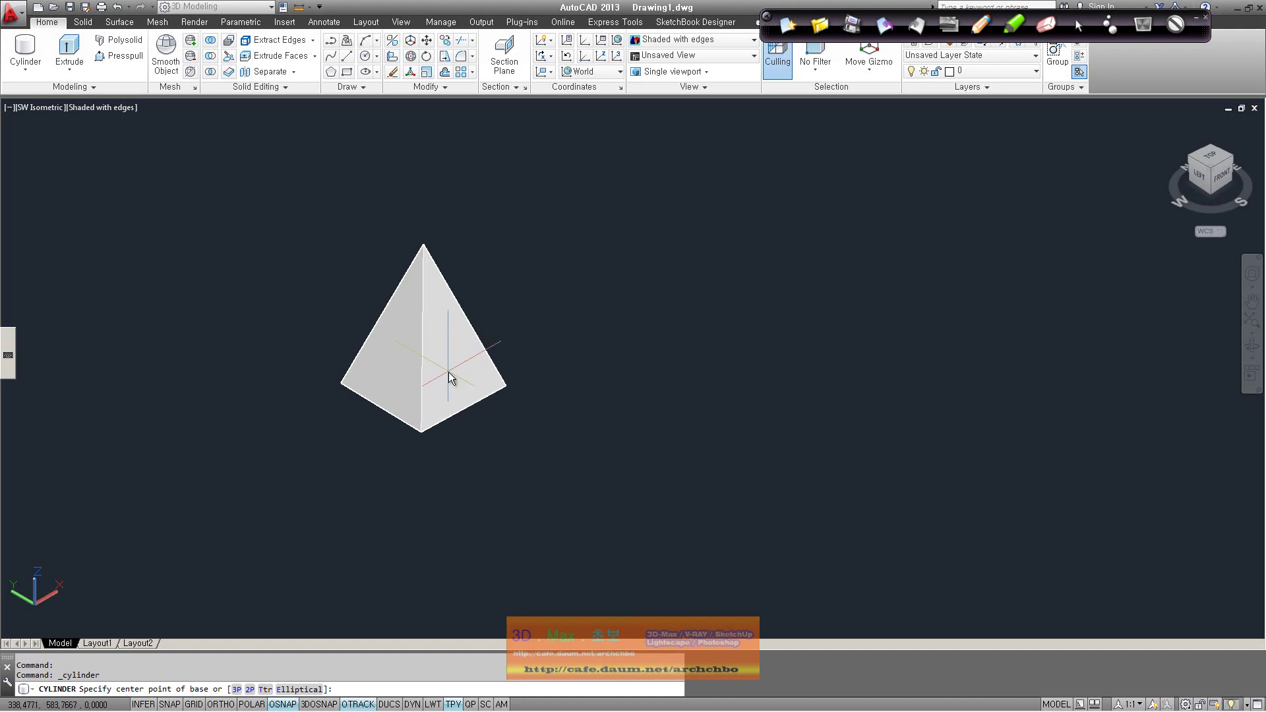
click(446, 368)
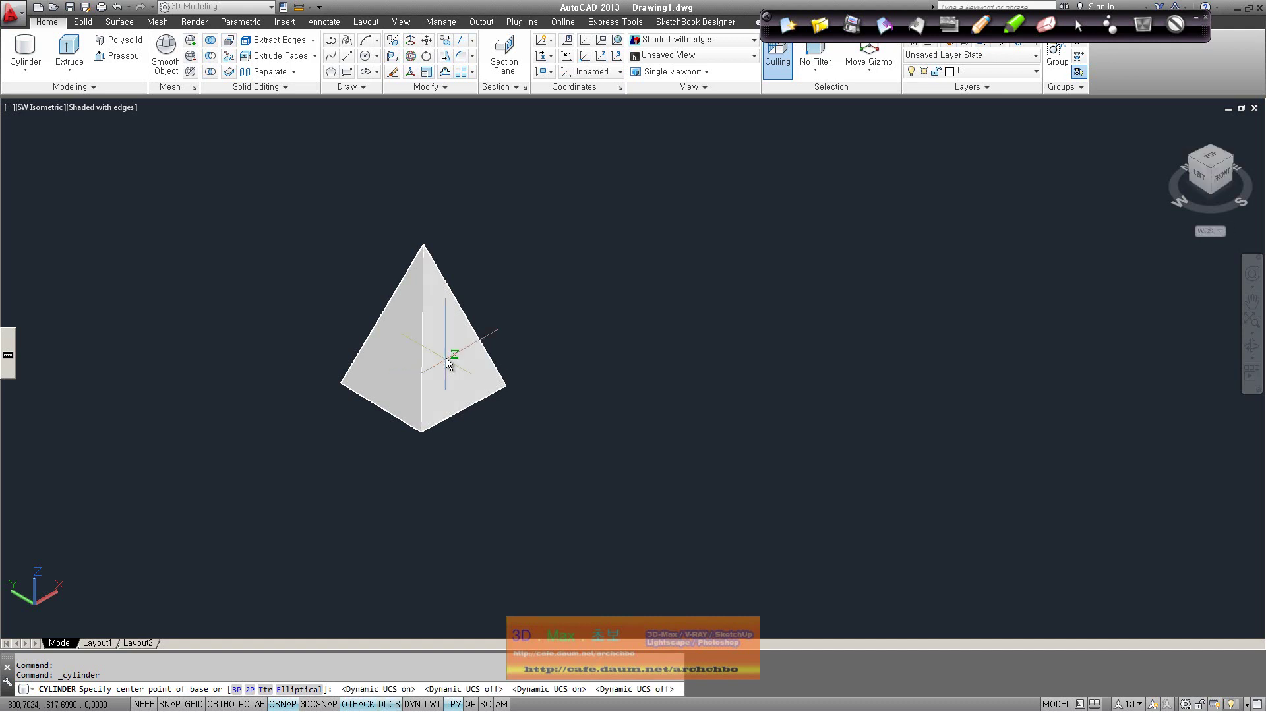
key(F6)
key(F6)
key(F6)
key(F6)
key(F6)
key(F6)
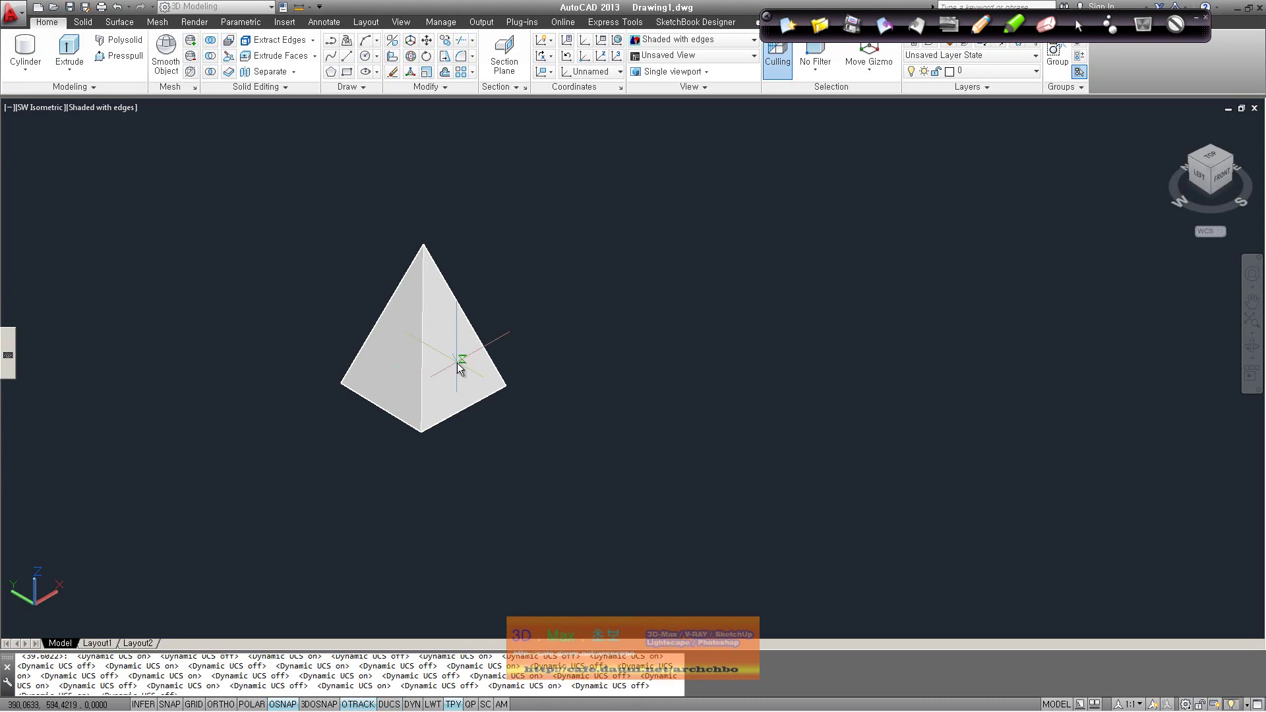
key(Escape)
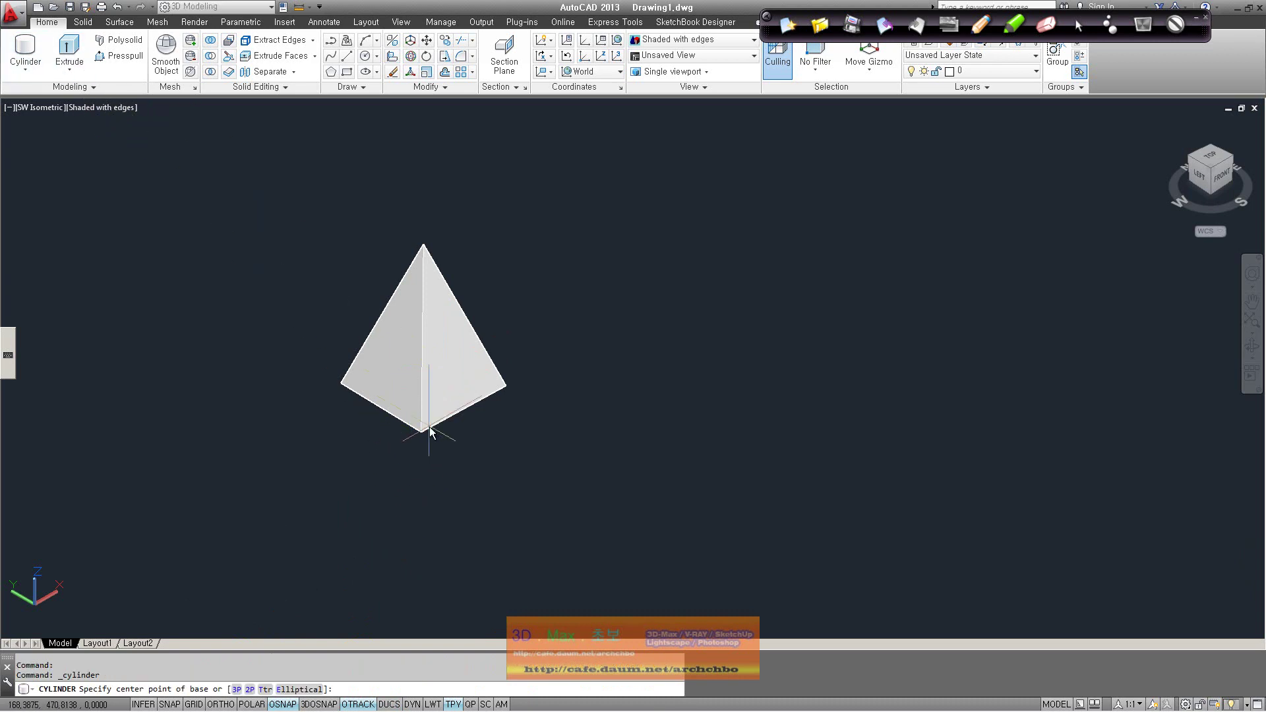
key(F6)
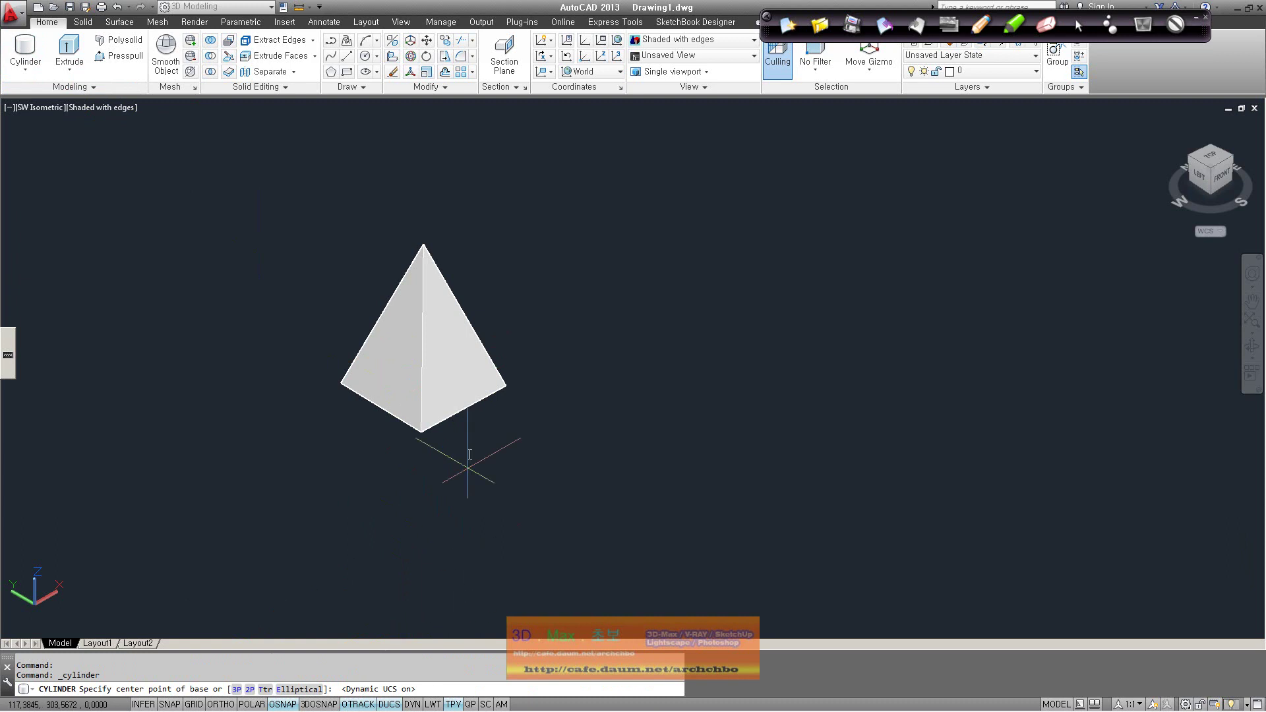
click(447, 354)
click(455, 370)
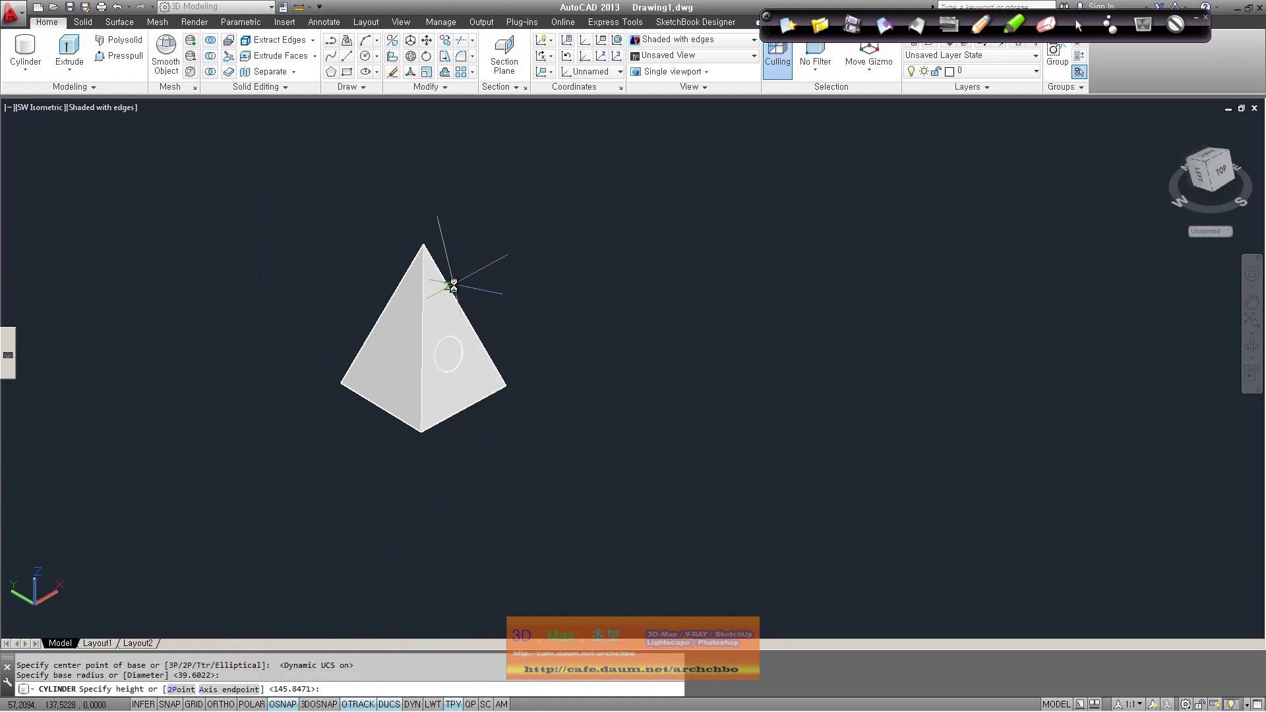
click(475, 426)
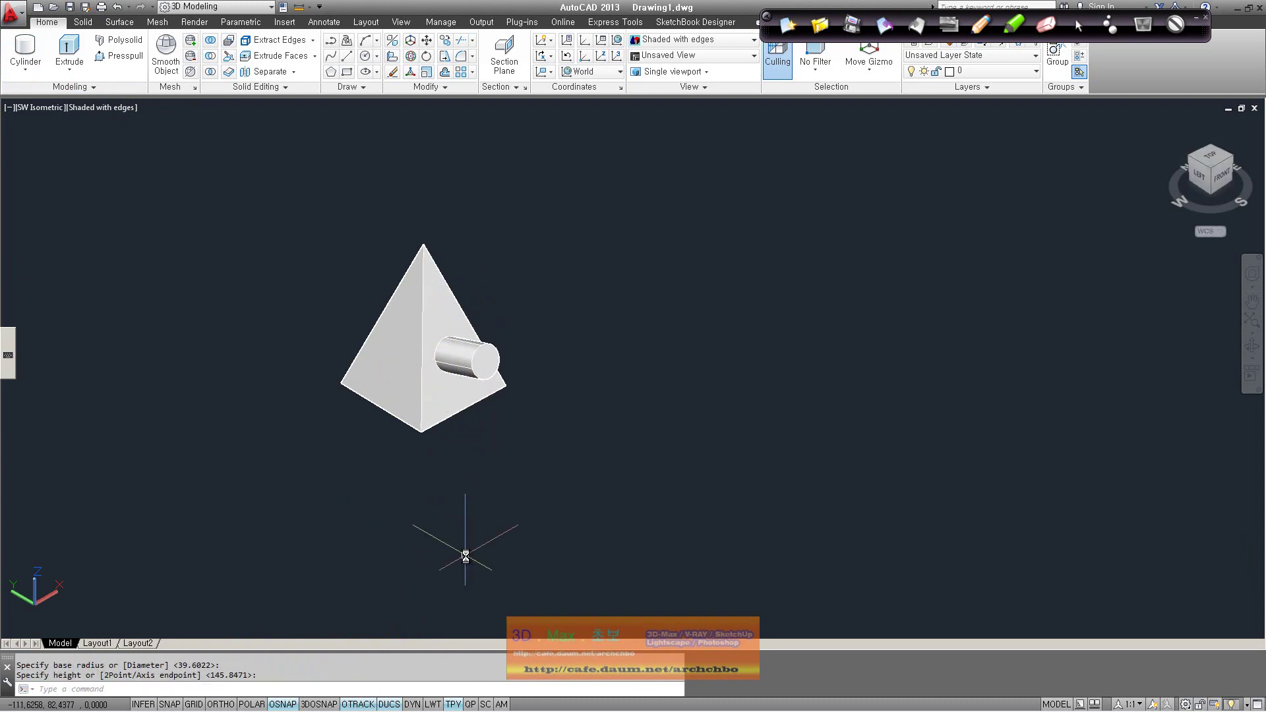
Turn off dynamic UCS, then window-select the pyramid and cylinder and delete both.
key(F3)
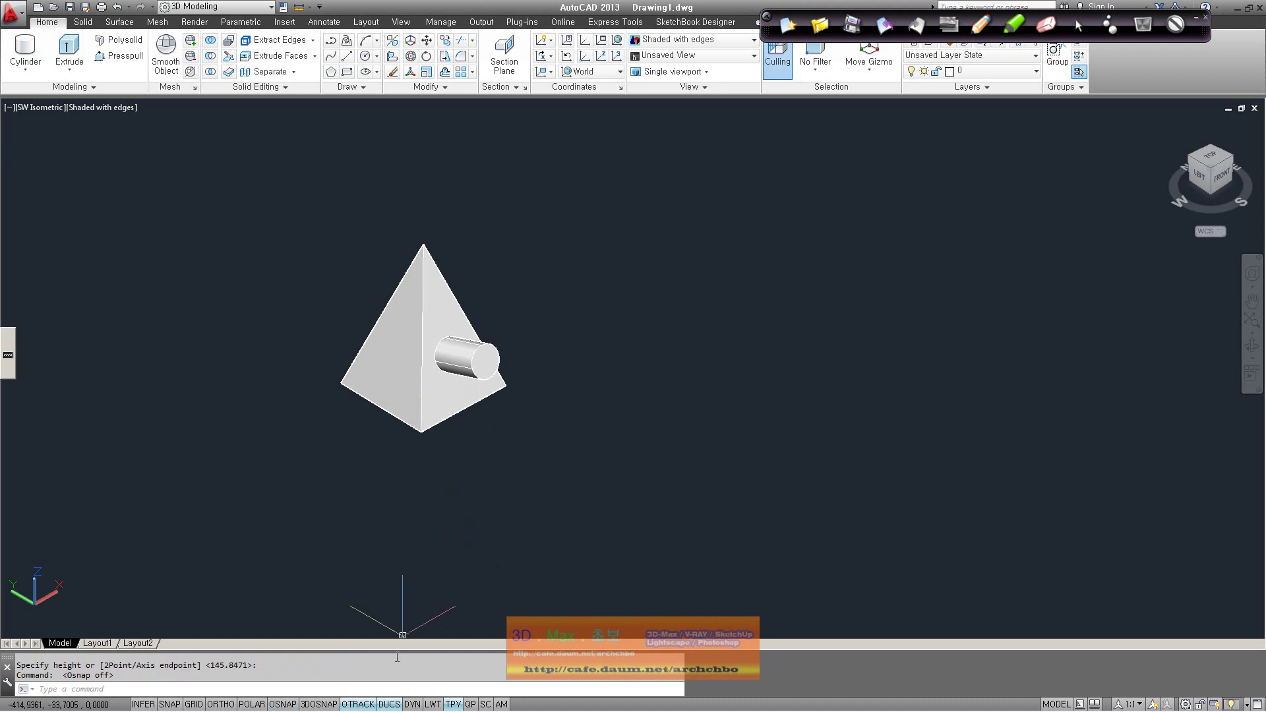
click(283, 705)
click(389, 704)
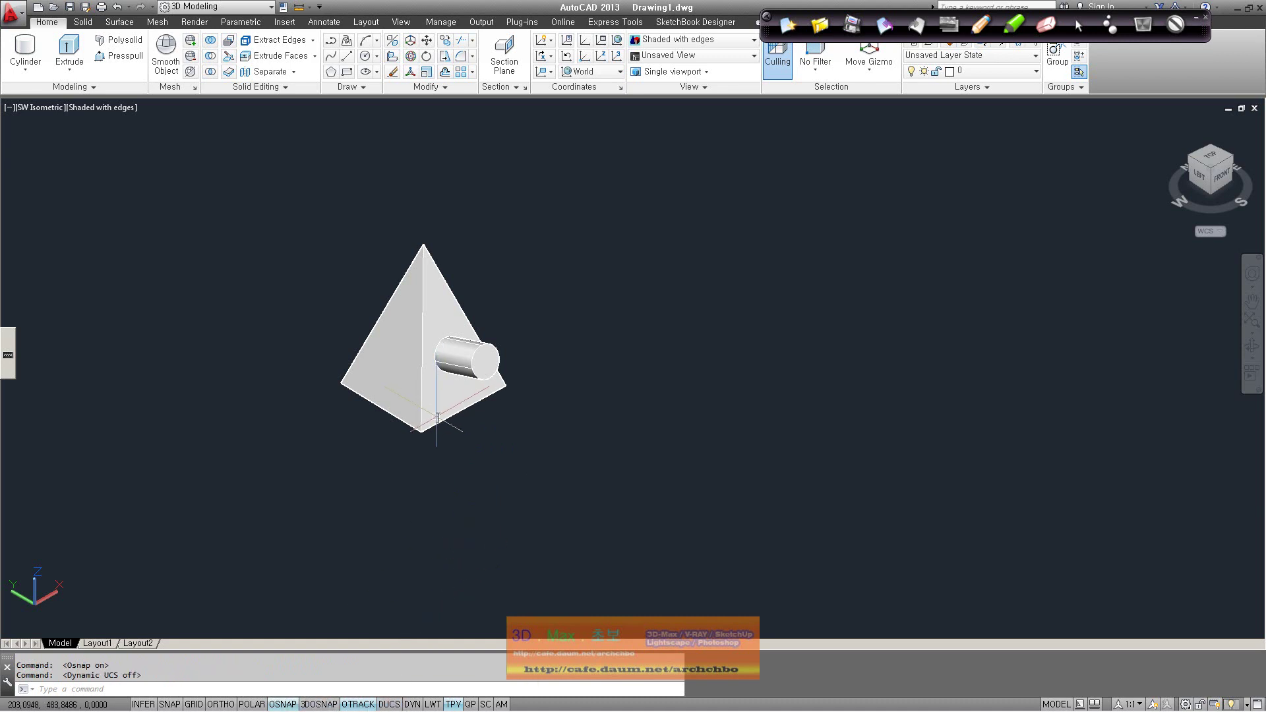
click(602, 472)
click(267, 224)
key(Delete)
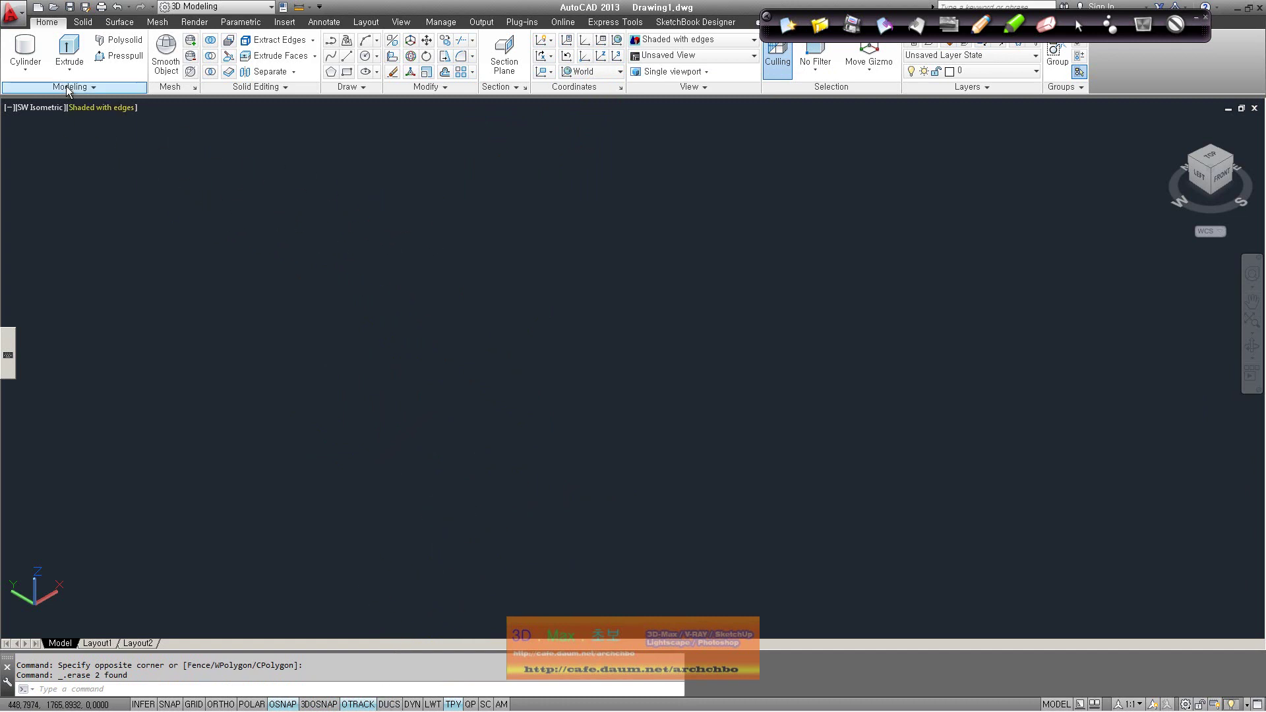
Draw a box from two base corners, with a height equal to its base for a cube.
click(25, 73)
click(46, 94)
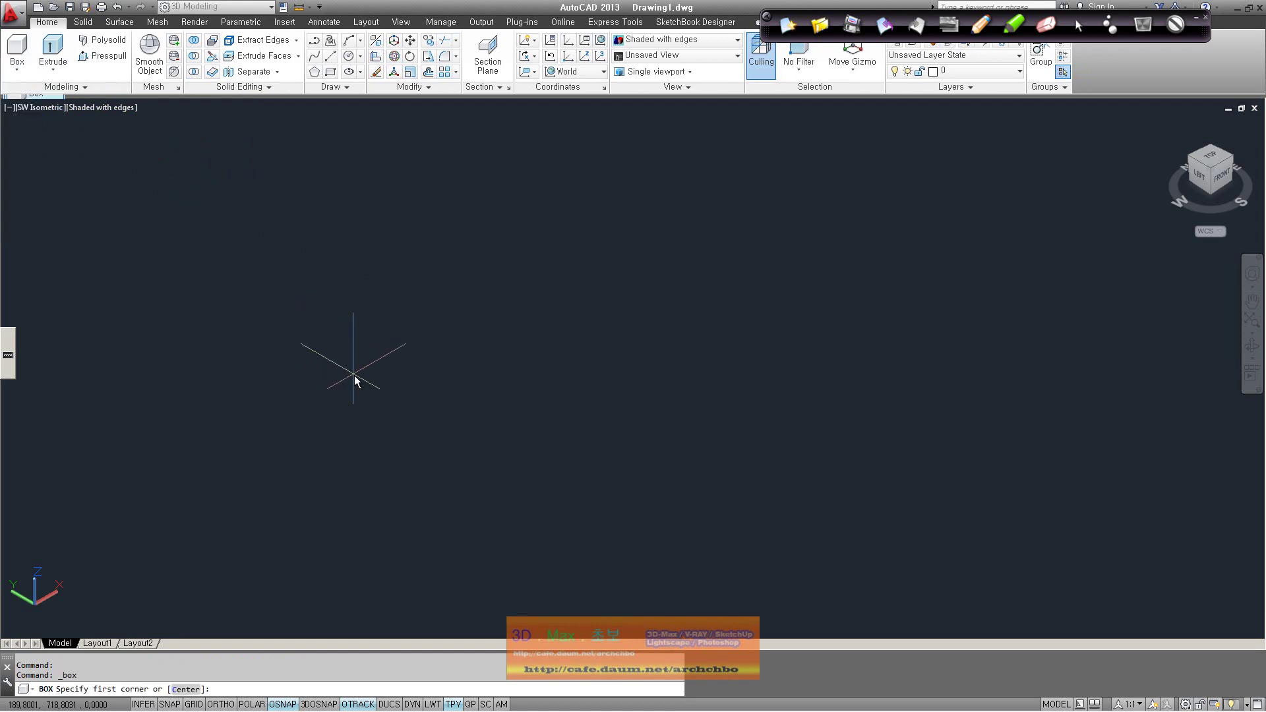
click(373, 396)
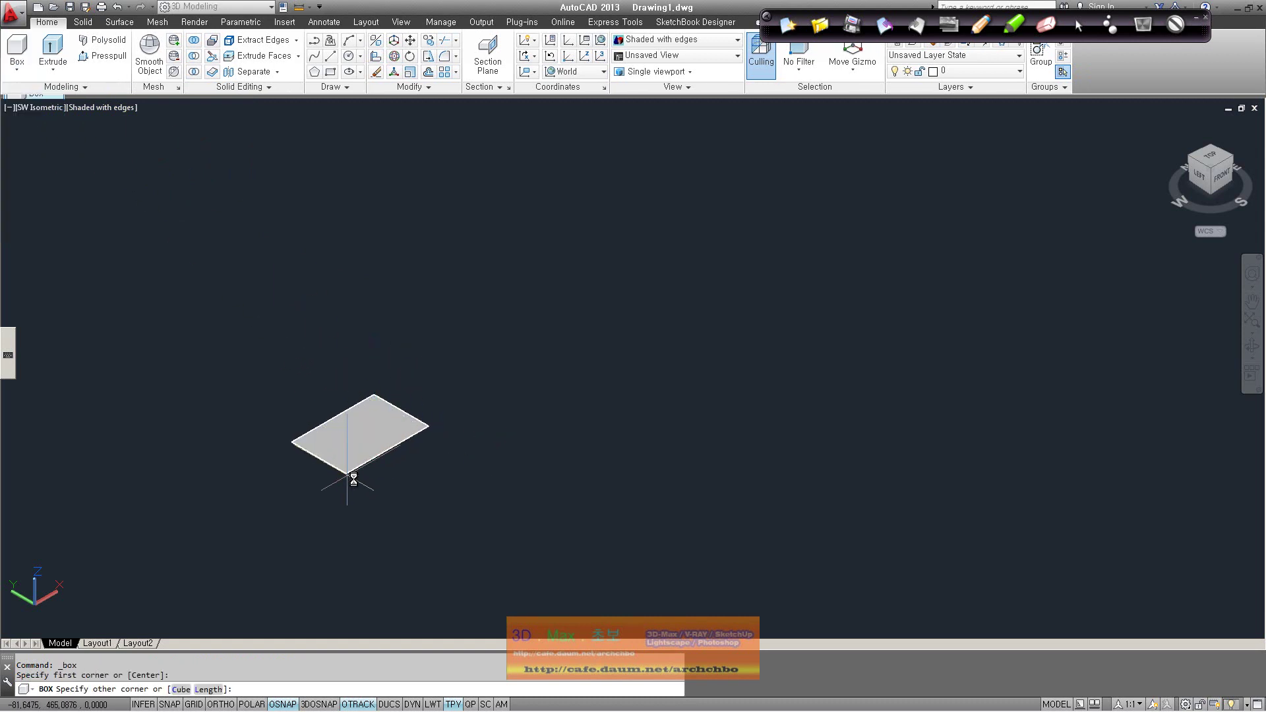
click(372, 478)
click(372, 396)
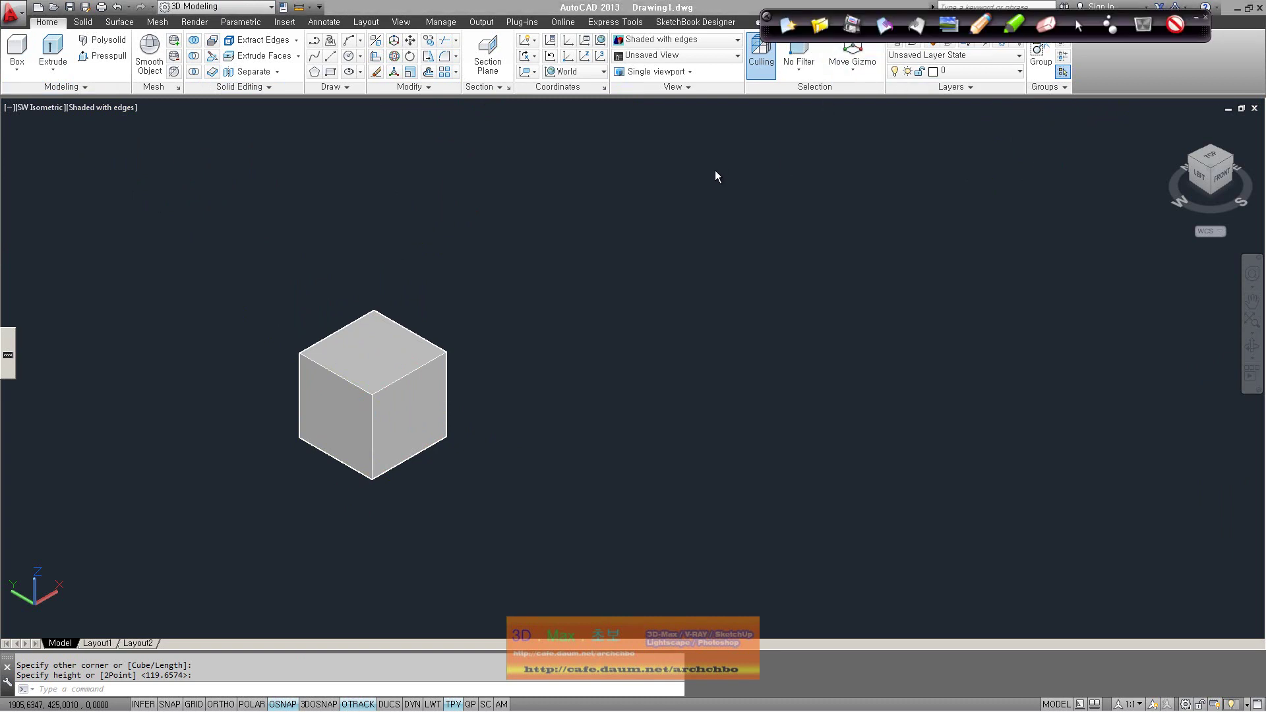
Handwrite a red 3D heading with a bracketed list of Move, Rotate and Scale.
mouse_move(716, 163)
mouse_down()
mouse_move(719, 195)
mouse_move(739, 190)
mouse_up()
drag(823, 182, 859, 190)
drag(780, 228, 783, 334)
mouse_move(775, 197)
mouse_down()
mouse_move(826, 195)
mouse_move(838, 228)
mouse_up()
drag(833, 232, 816, 293)
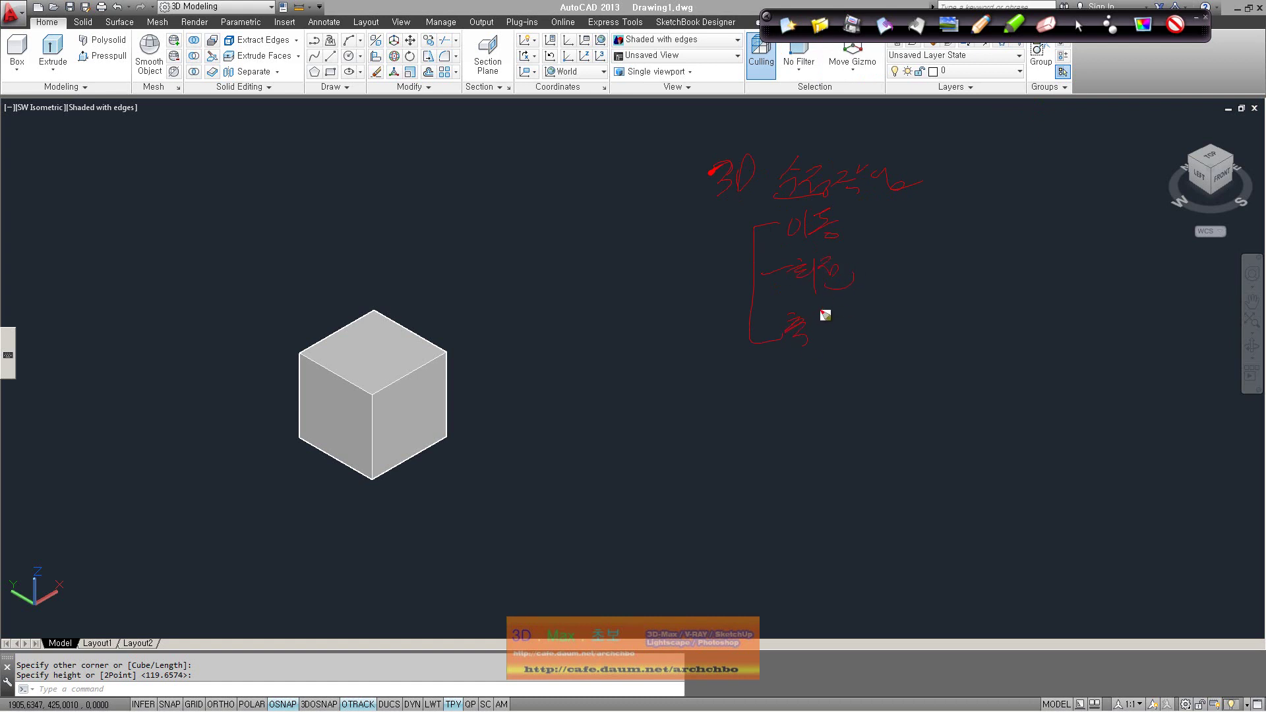
drag(867, 223, 935, 235)
mouse_move(949, 213)
mouse_down()
mouse_move(944, 283)
mouse_move(982, 285)
mouse_up()
drag(870, 316, 860, 356)
mouse_move(895, 335)
mouse_down()
mouse_move(884, 356)
mouse_move(922, 345)
mouse_up()
drag(723, 173, 712, 207)
Add a second red list reading 3D Move, 3D Rotate and 3D Scale.
drag(733, 389, 742, 410)
drag(762, 377, 763, 398)
drag(730, 237, 725, 391)
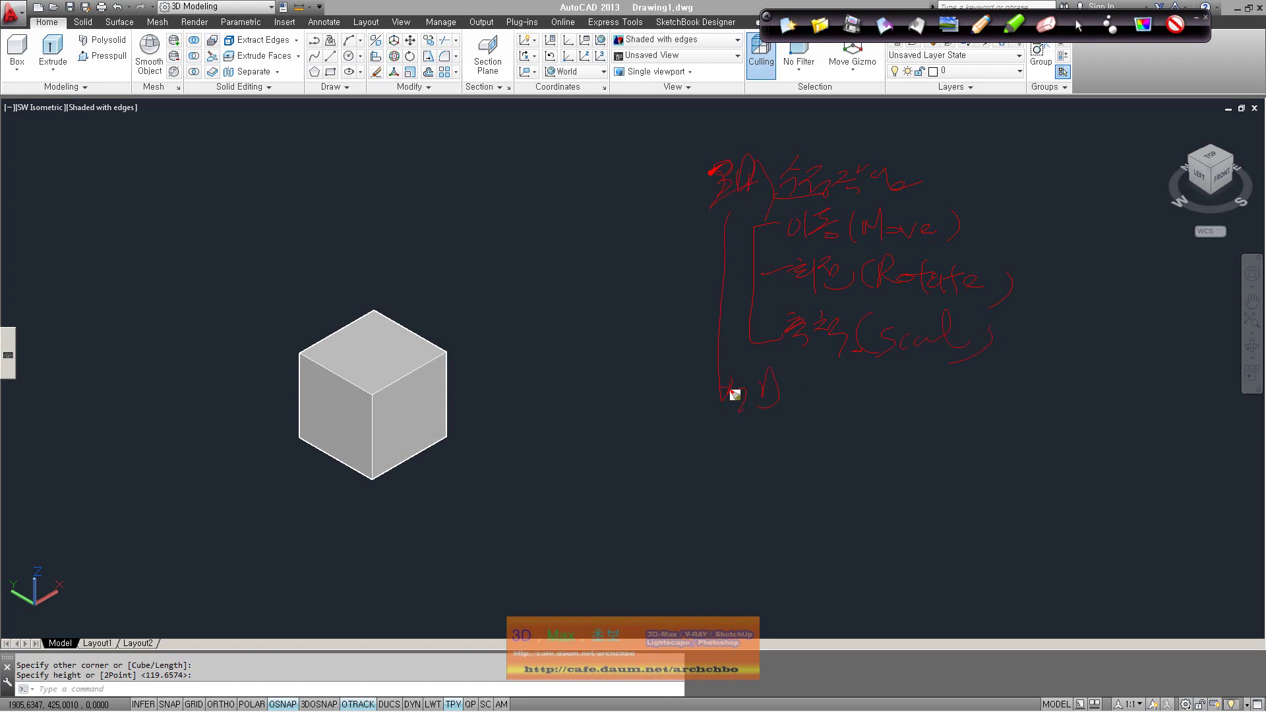
mouse_move(832, 394)
mouse_down()
mouse_move(831, 470)
mouse_move(850, 413)
mouse_move(933, 409)
mouse_up()
drag(951, 399, 945, 410)
drag(932, 432, 927, 464)
mouse_move(986, 436)
mouse_down()
mouse_move(988, 470)
mouse_move(1024, 469)
mouse_up()
drag(1015, 449, 1076, 466)
mouse_move(861, 491)
mouse_down()
mouse_move(873, 515)
mouse_move(918, 516)
mouse_up()
mouse_move(949, 502)
mouse_down()
mouse_move(943, 515)
mouse_move(1025, 504)
mouse_up()
click(1110, 25)
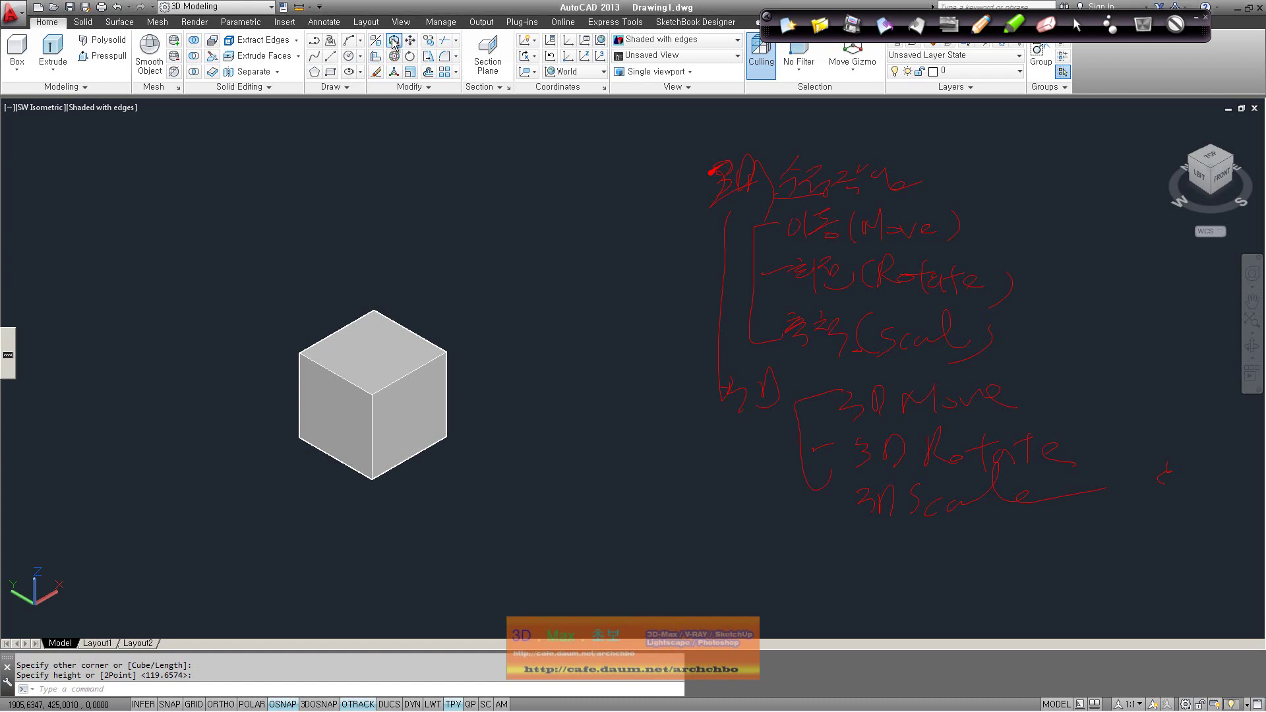
Run 3D Move on the cube to show the move gizmo.
click(410, 40)
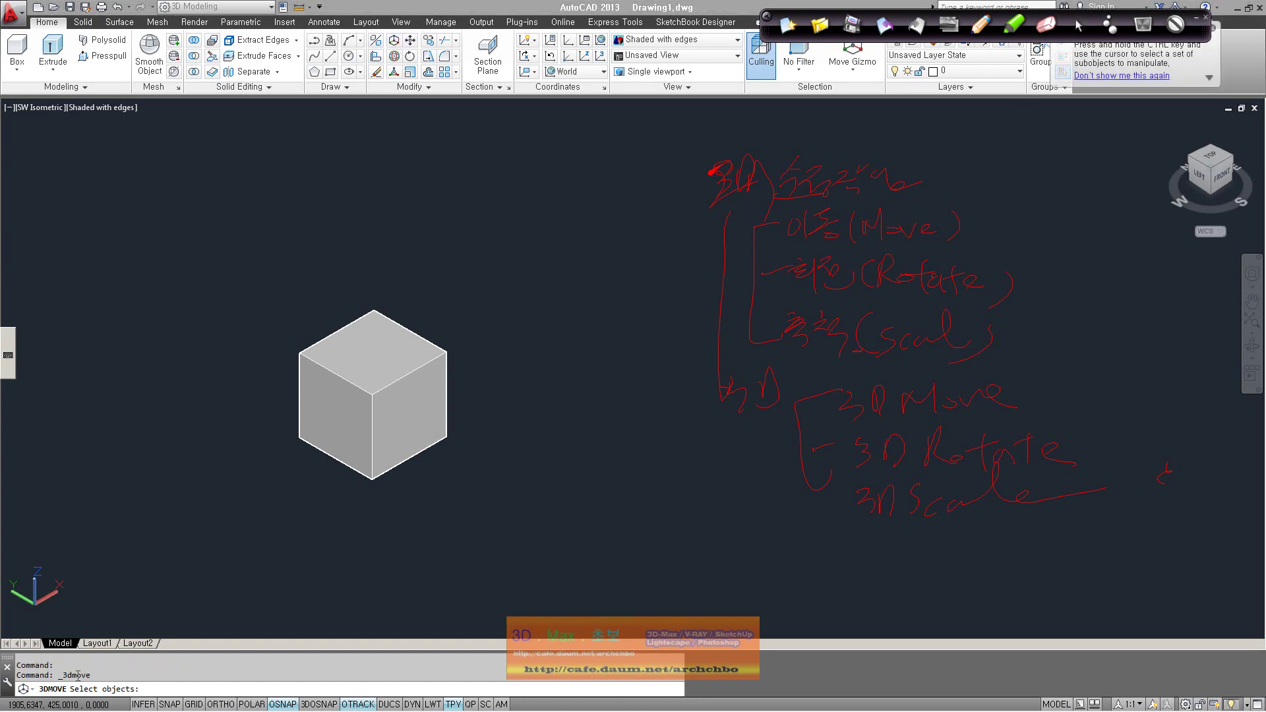
click(373, 439)
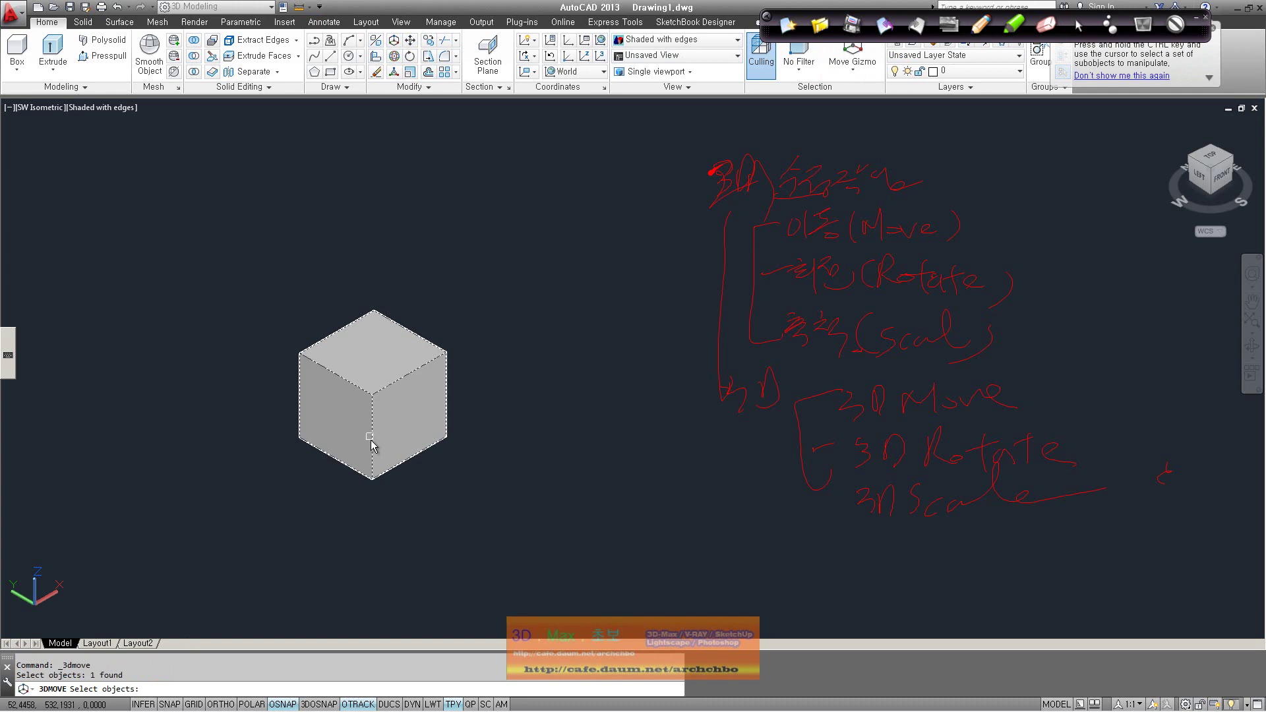
key(Return)
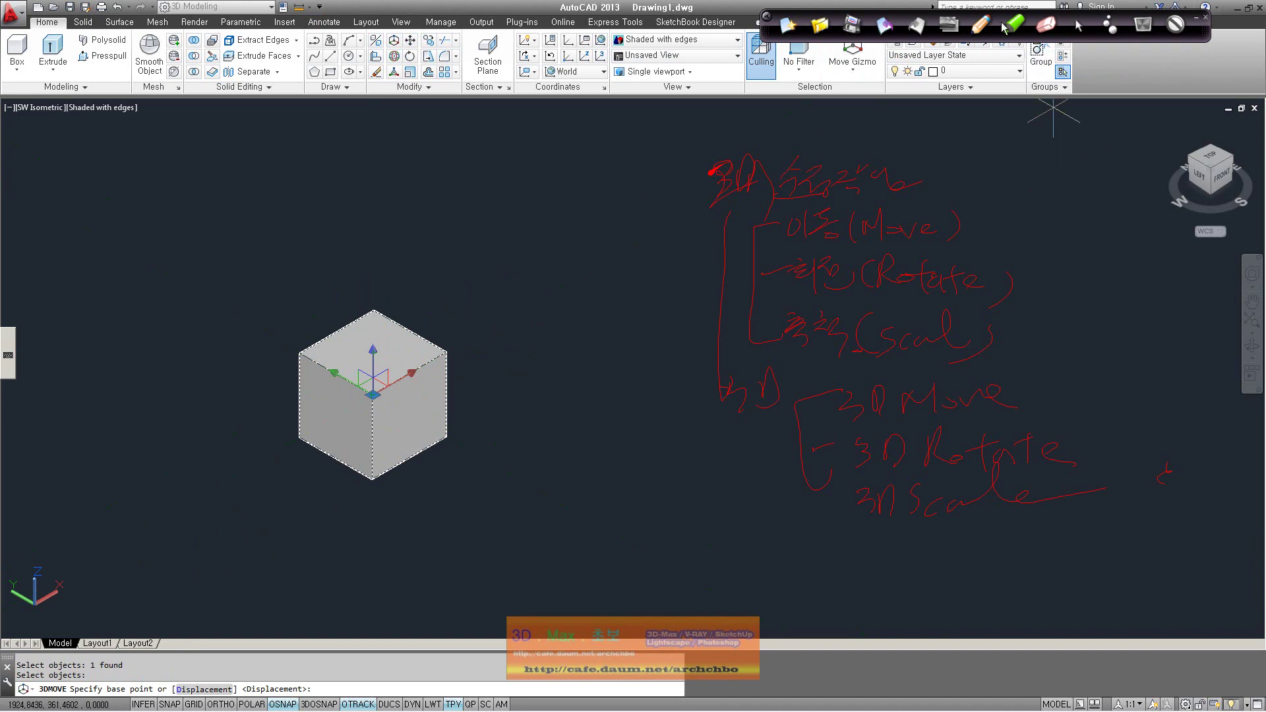
Circle the move gizmo in red and label Red: X, Green: Y, Blue: Z.
mouse_move(371, 414)
mouse_down()
mouse_move(518, 291)
mouse_move(554, 285)
mouse_move(560, 300)
mouse_move(607, 277)
mouse_move(619, 291)
mouse_move(627, 270)
mouse_up()
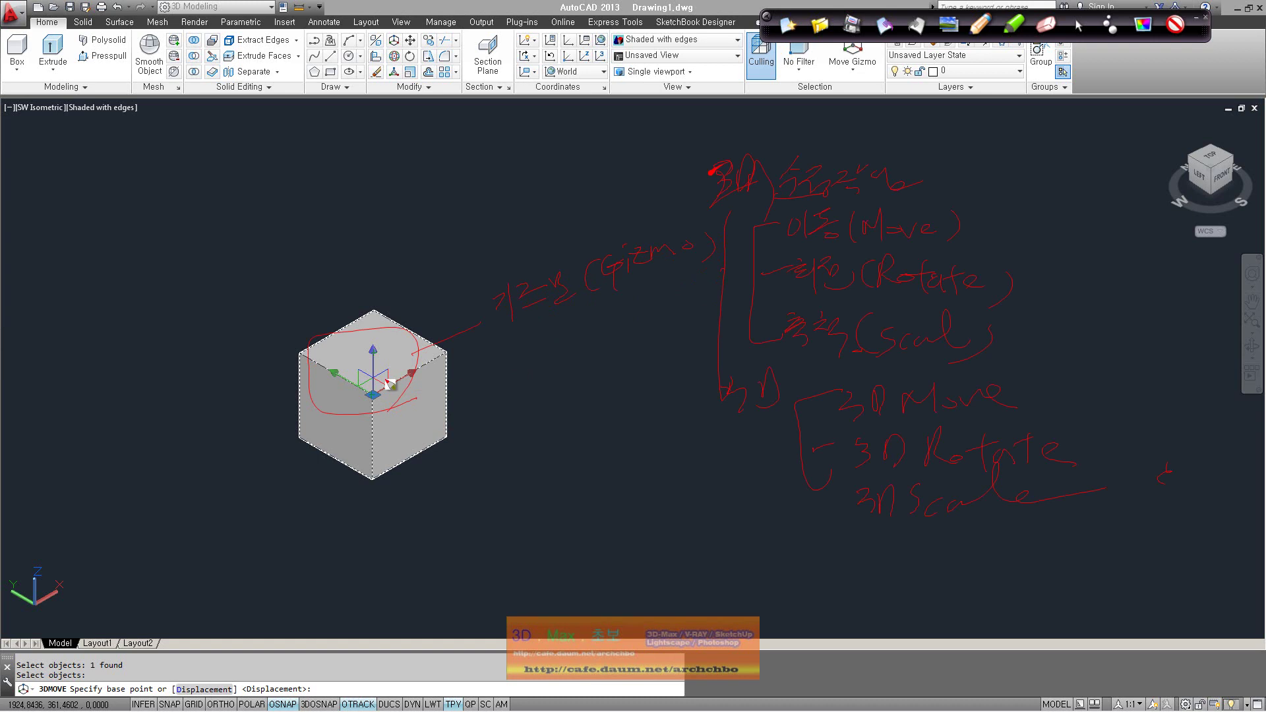
drag(513, 416, 495, 486)
drag(526, 372, 538, 377)
drag(547, 361, 541, 393)
drag(534, 473, 547, 499)
mouse_move(466, 370)
mouse_down()
mouse_move(447, 477)
mouse_move(56, 600)
mouse_move(145, 594)
mouse_up()
click(569, 345)
drag(618, 404, 630, 403)
drag(634, 486, 685, 514)
Sketch a small red axis diagram with arrows and an 이동 note below.
drag(386, 399, 390, 408)
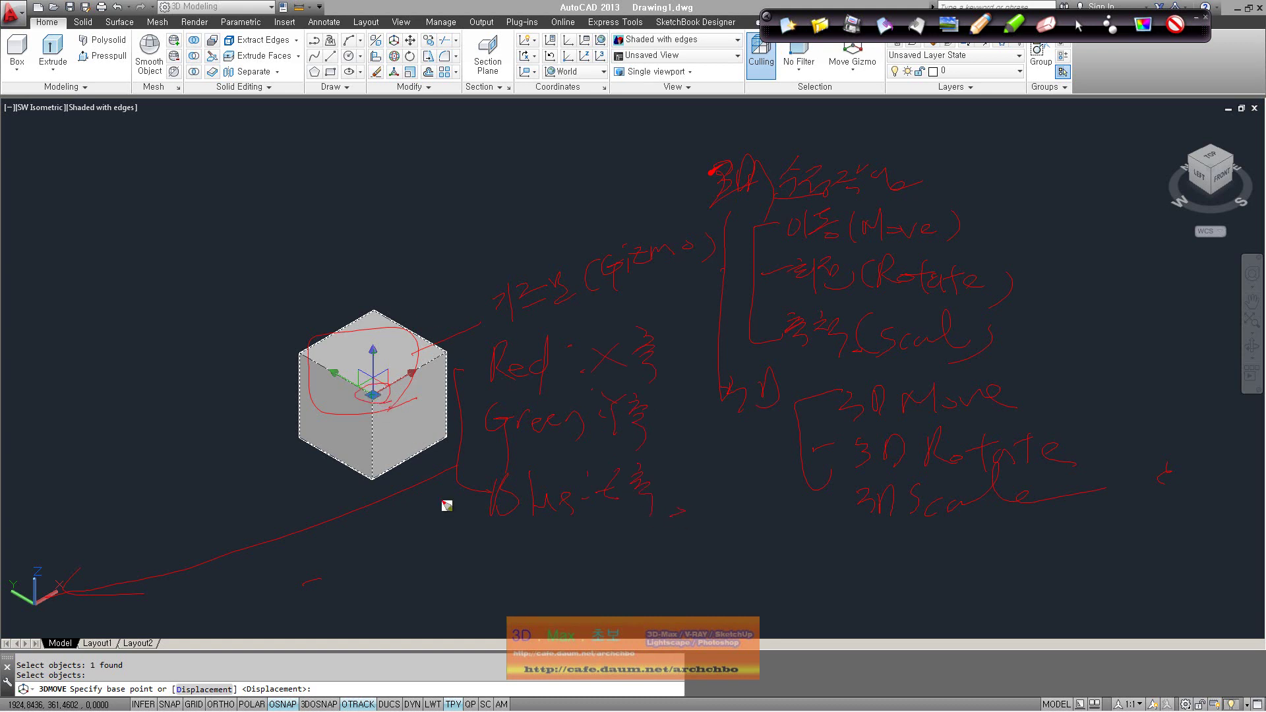
mouse_move(435, 582)
mouse_down()
mouse_move(453, 566)
mouse_move(440, 512)
mouse_up()
drag(368, 572, 455, 580)
drag(592, 580, 606, 592)
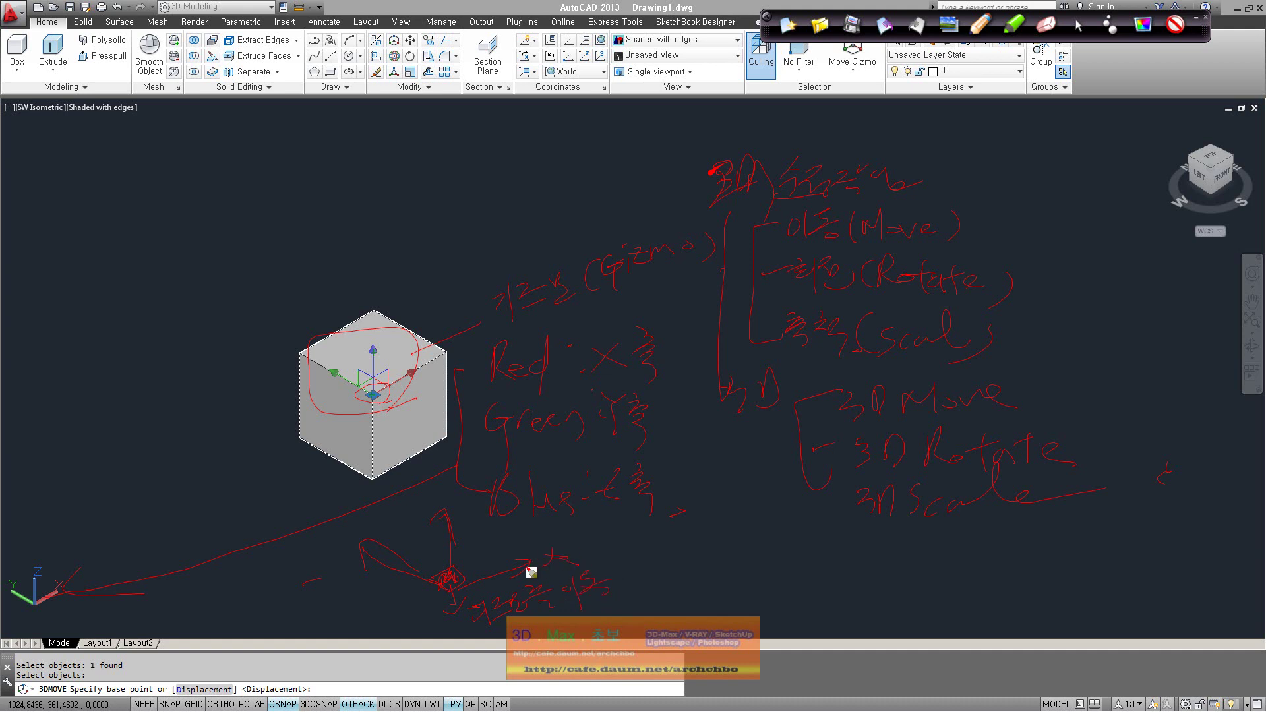
drag(525, 580, 534, 573)
drag(367, 546, 369, 556)
click(1079, 24)
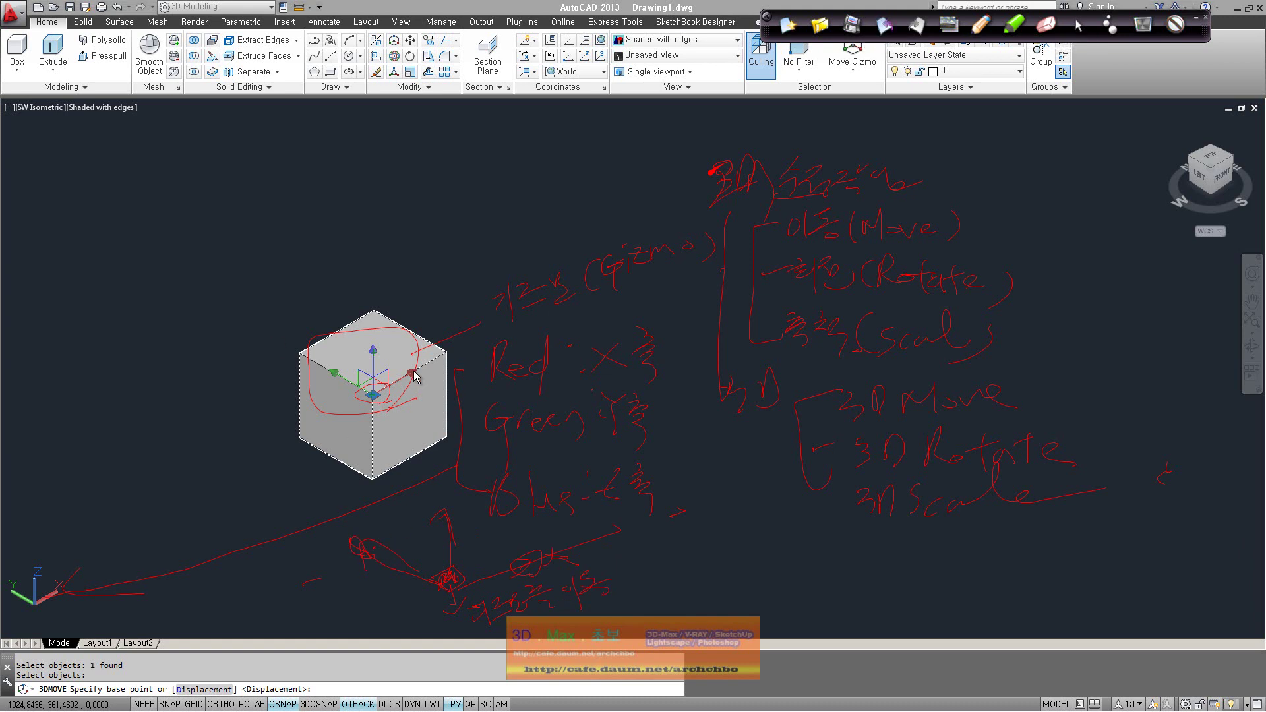
Move the cube freely from the gizmo centre toward the upper left.
click(372, 396)
click(213, 284)
click(222, 279)
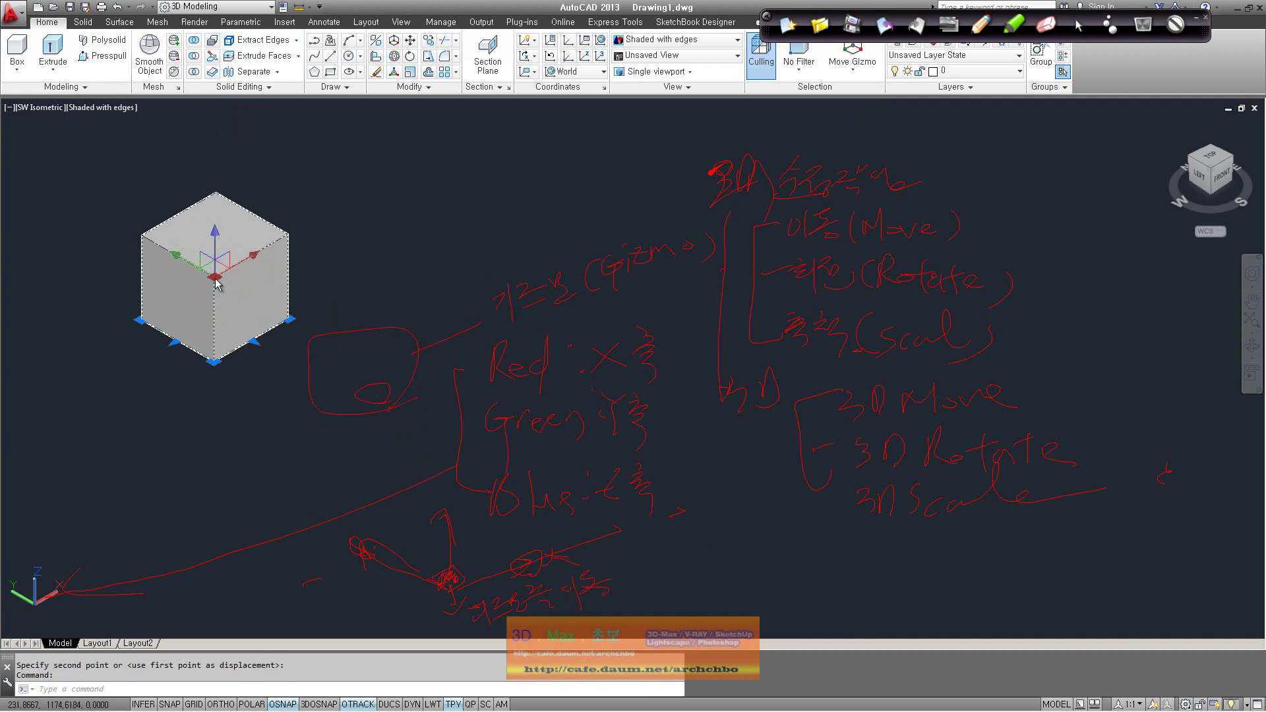
click(217, 284)
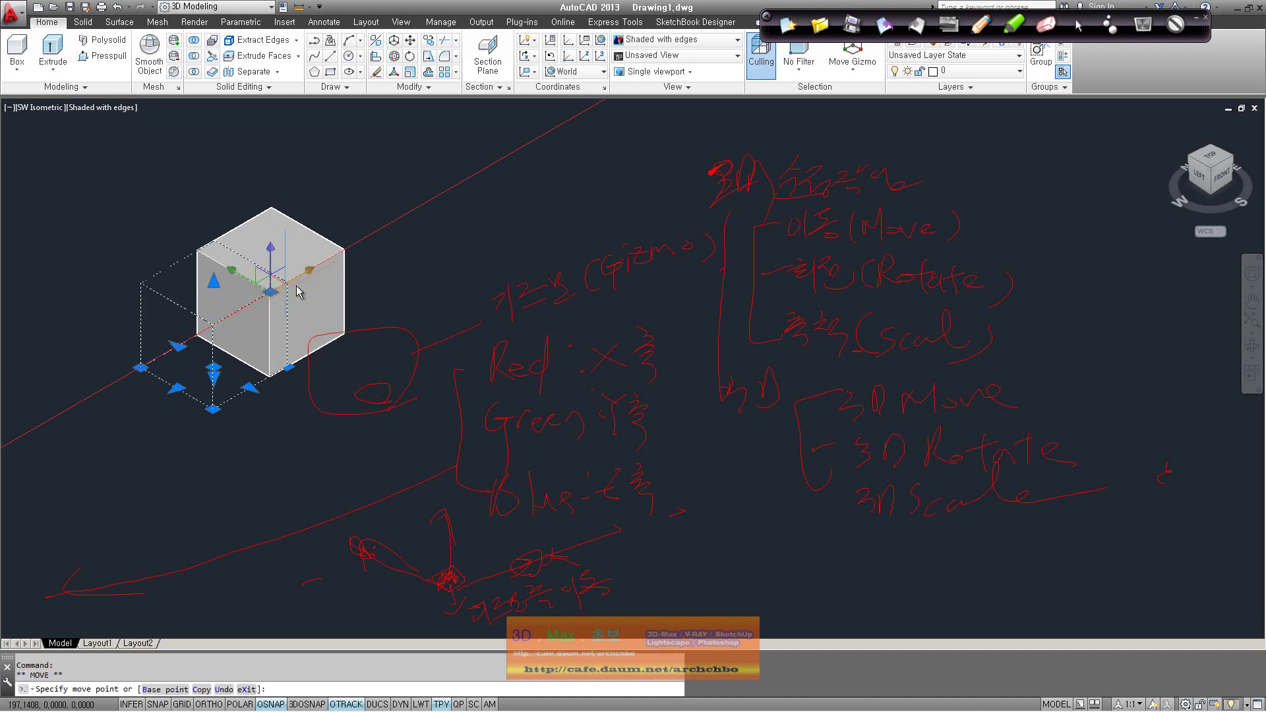
click(287, 228)
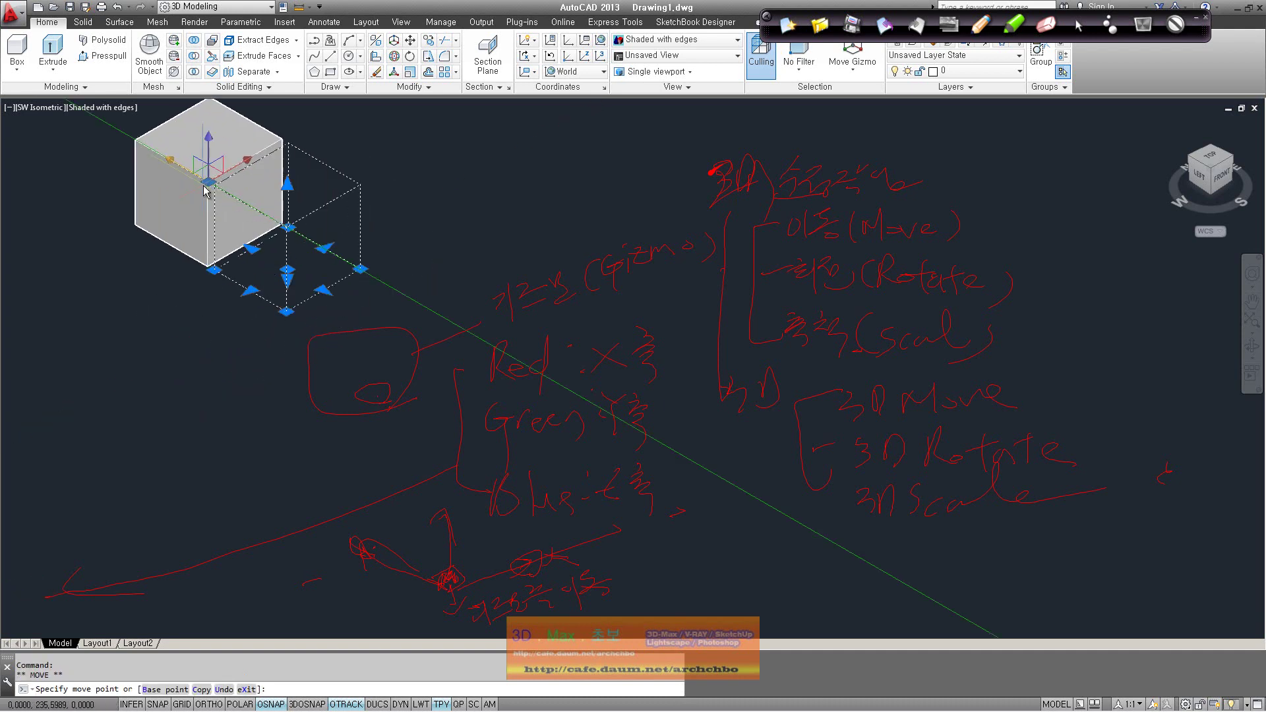
click(210, 187)
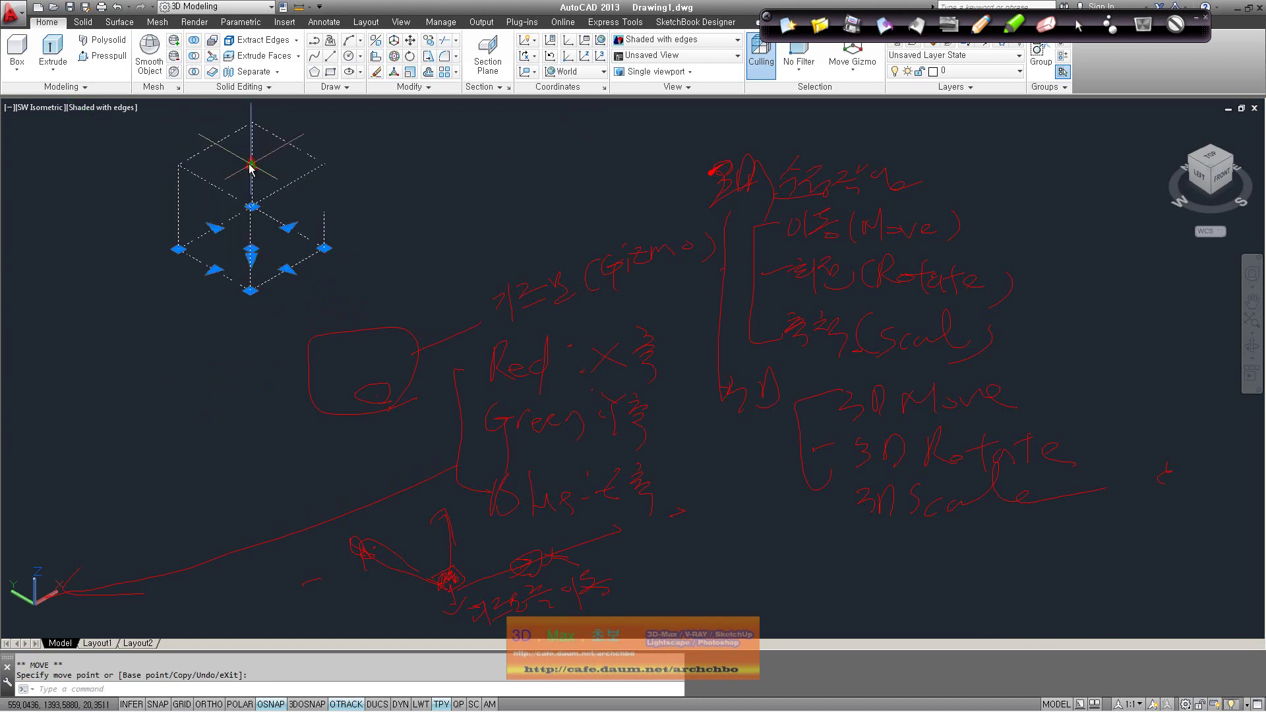
Move the cube down and up along the Z axis, then along X.
click(252, 174)
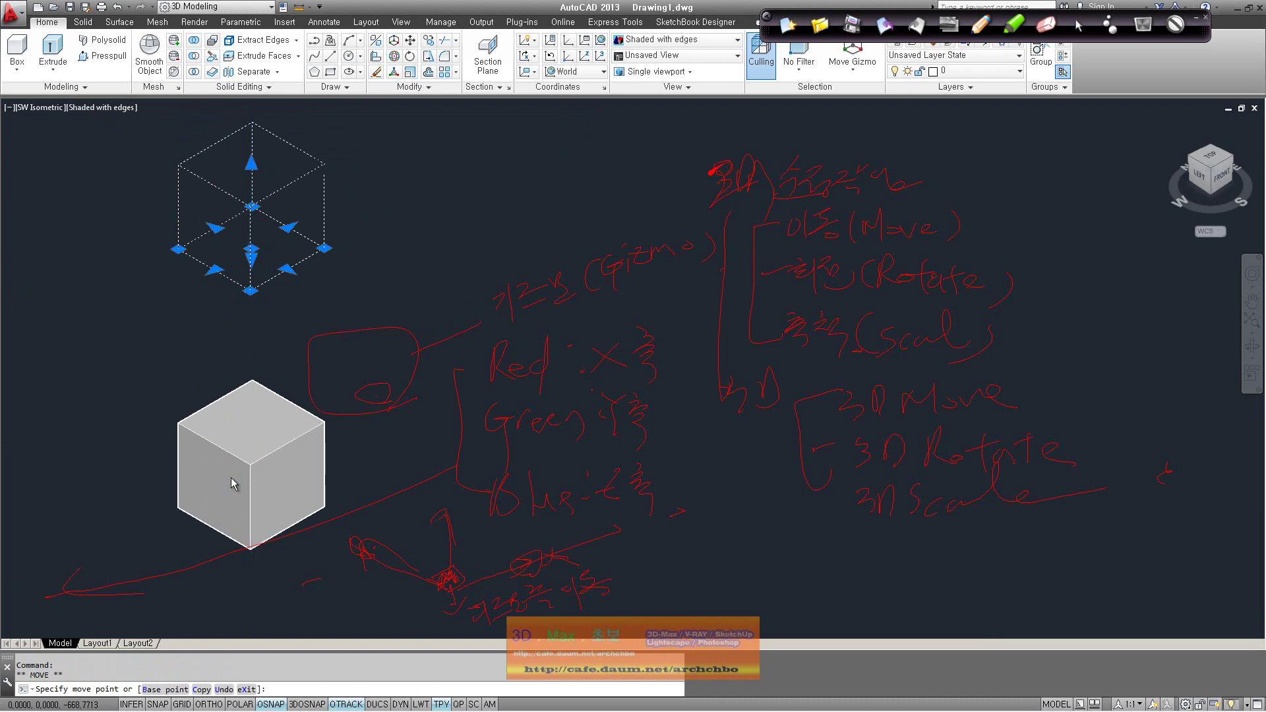
click(232, 485)
click(257, 422)
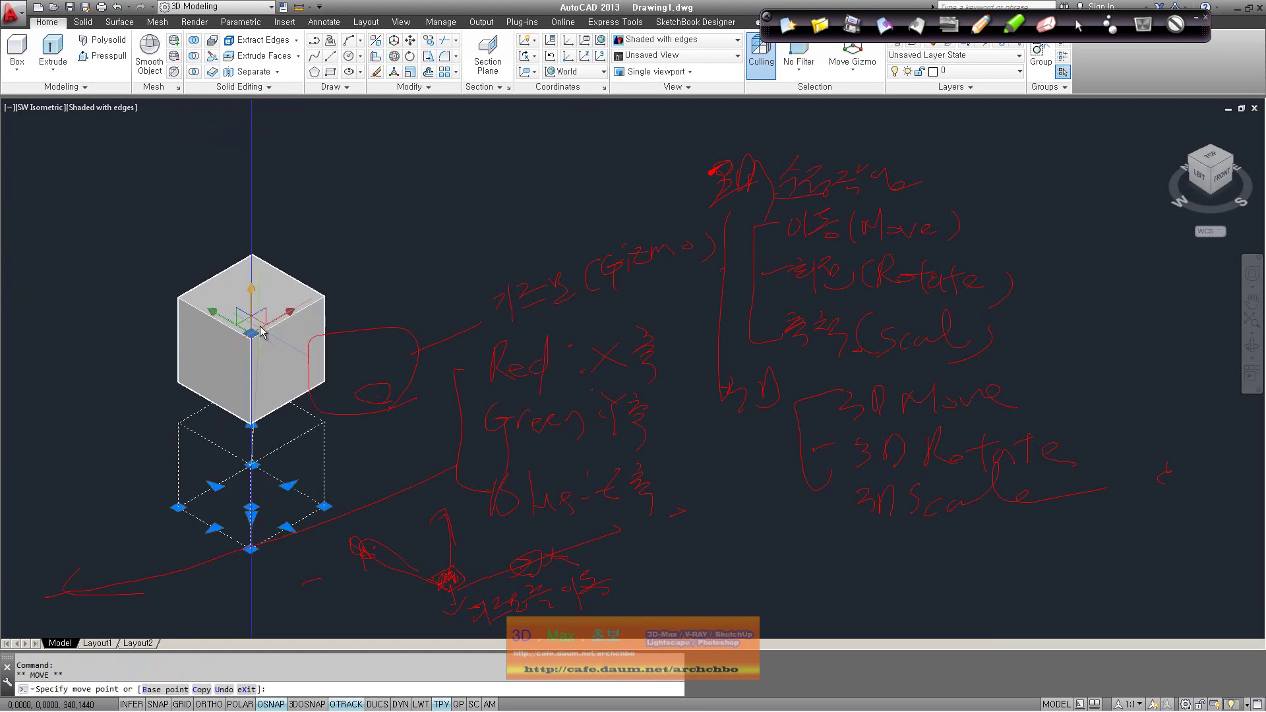
click(265, 280)
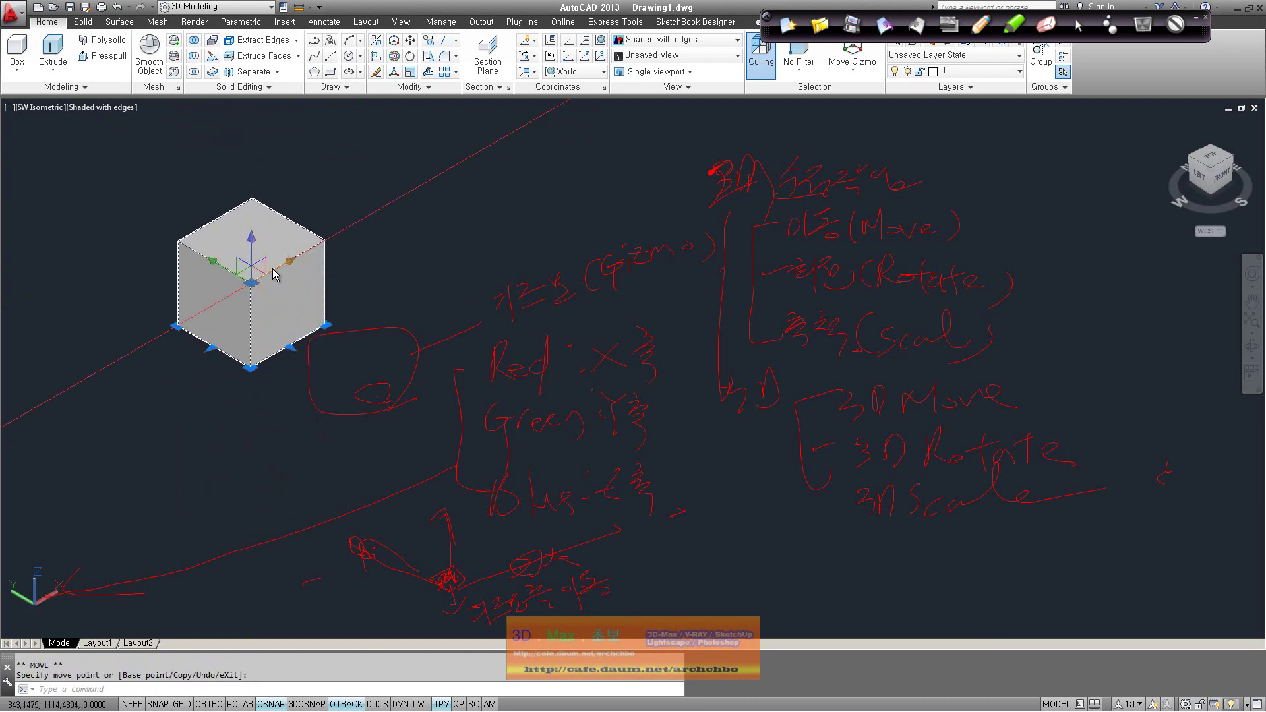
click(273, 274)
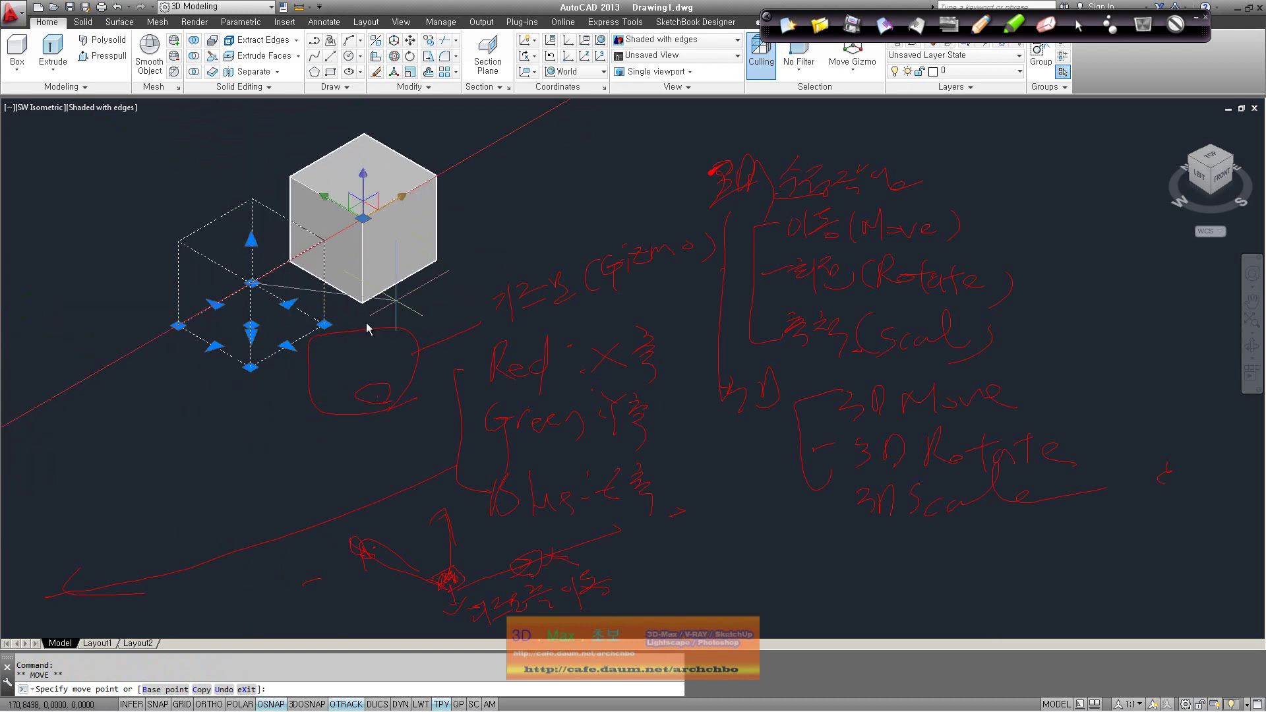
click(301, 413)
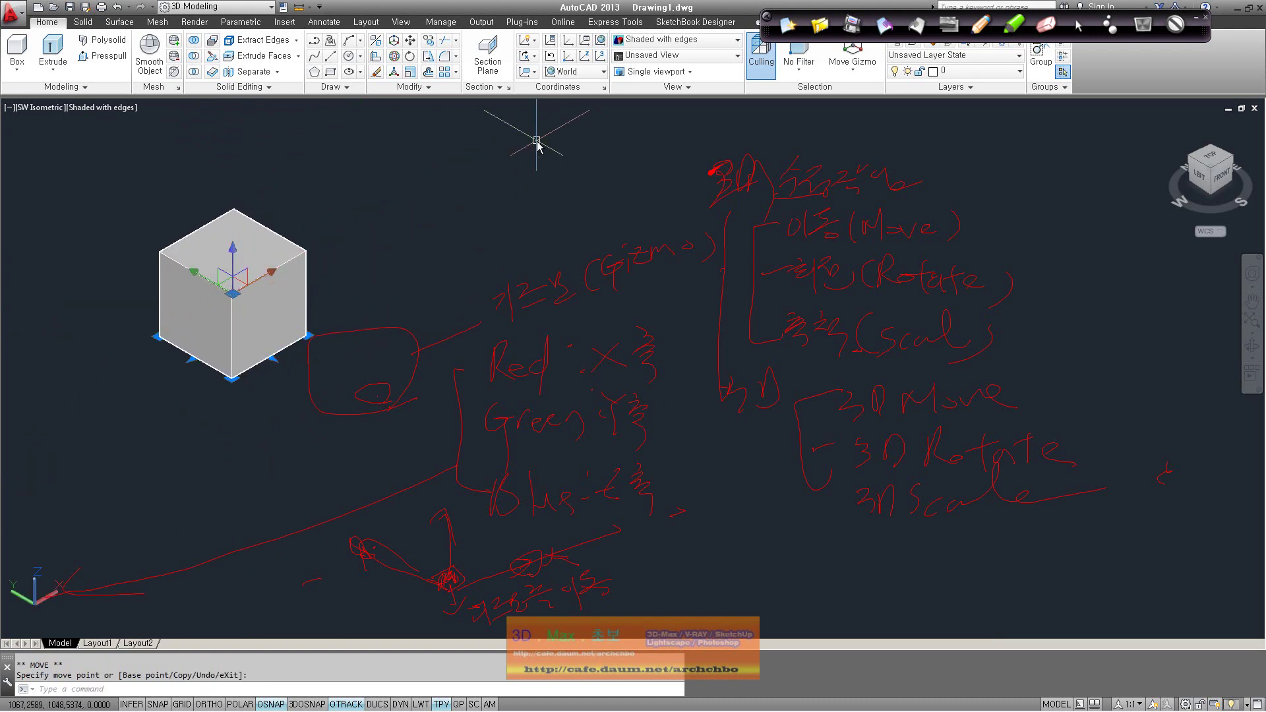
Tilt the cube about its X axis with the 3D Rotate gizmo.
click(399, 58)
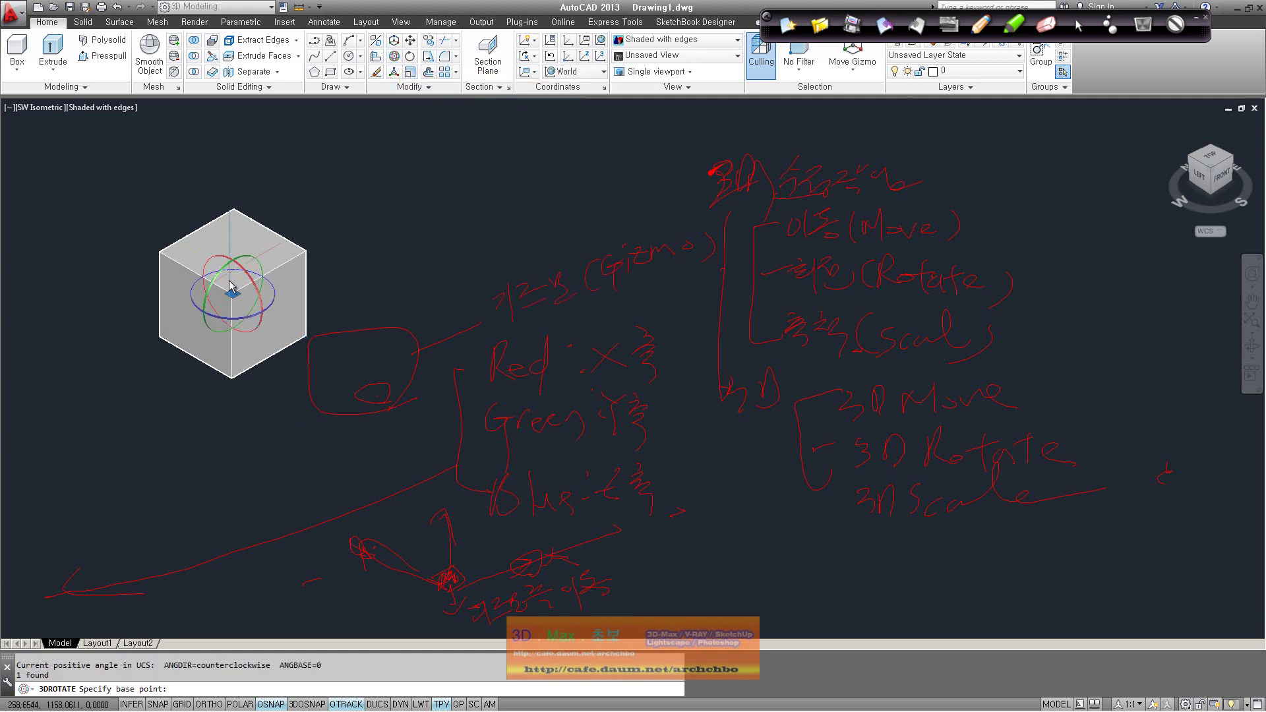
click(245, 260)
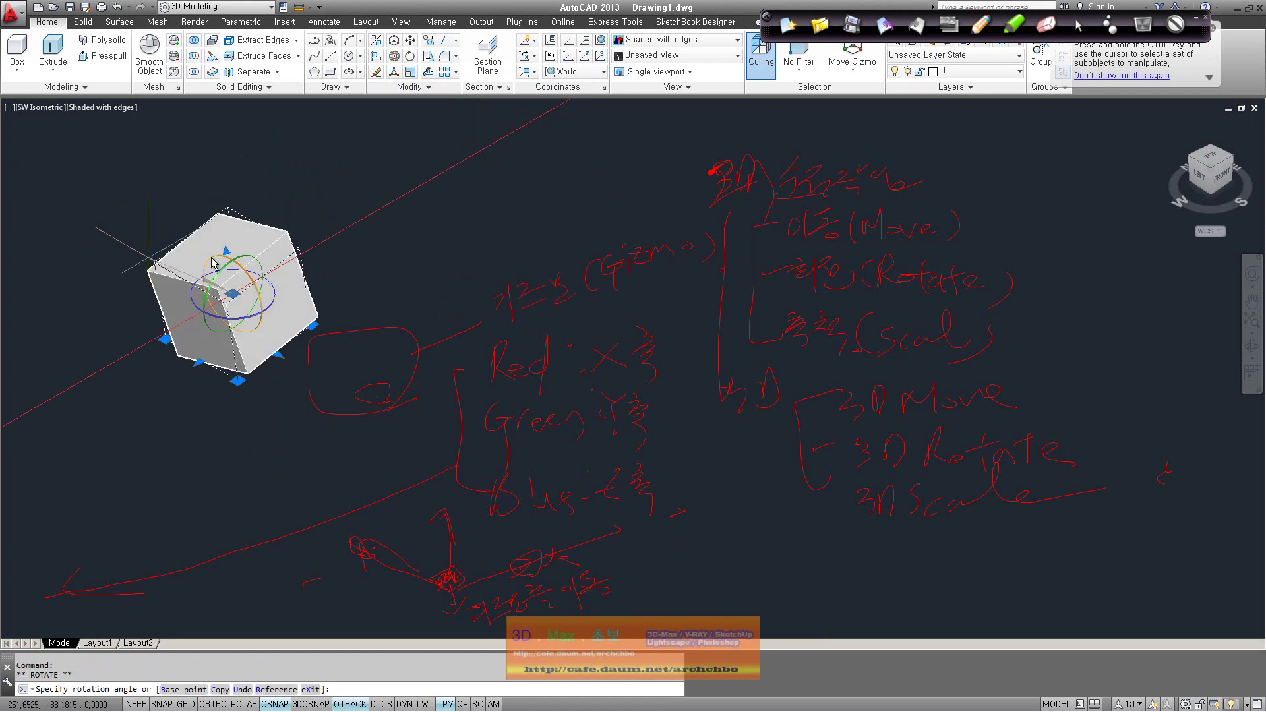
click(296, 295)
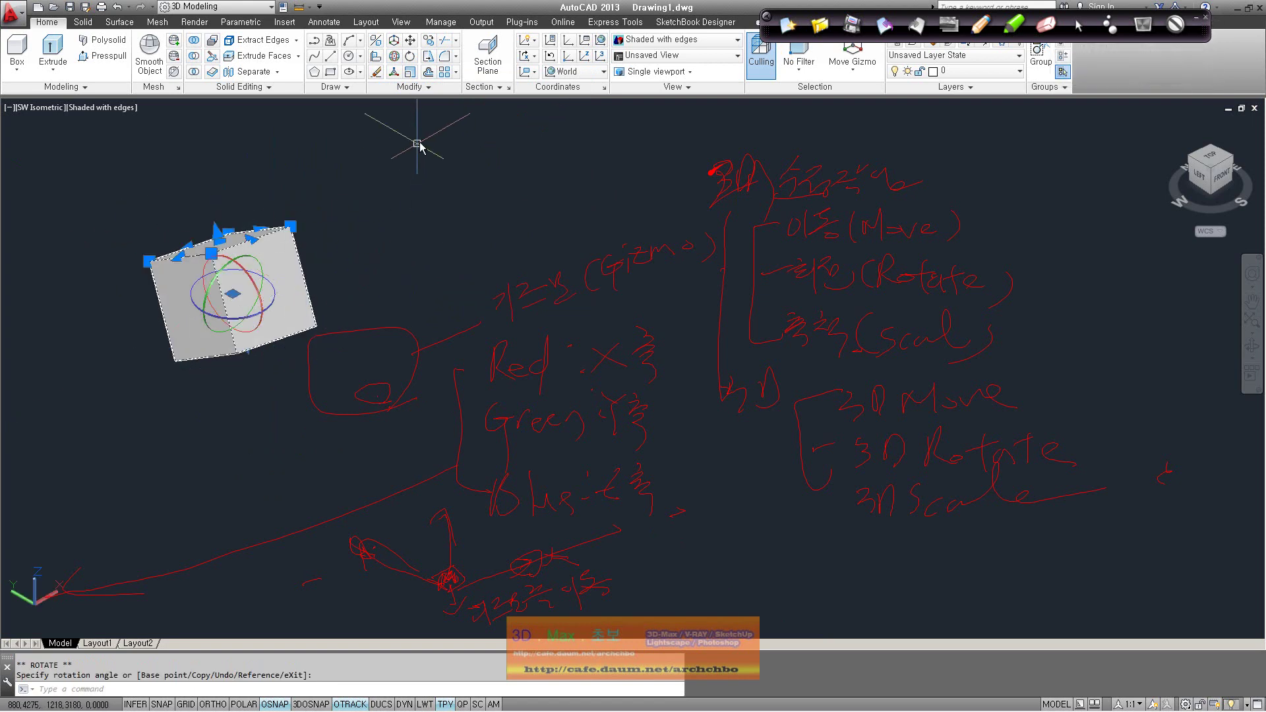
Uniformly enlarge the tilted box with 3D Scale from its centre.
click(396, 73)
click(235, 299)
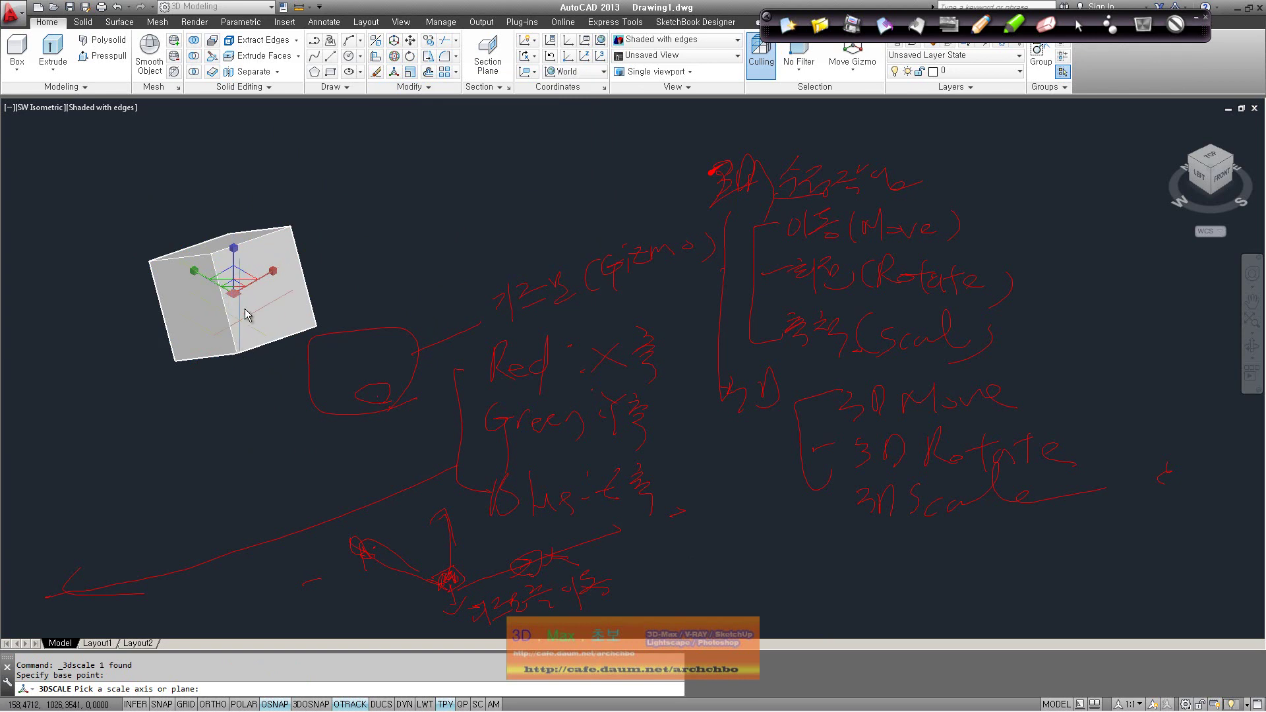
click(239, 289)
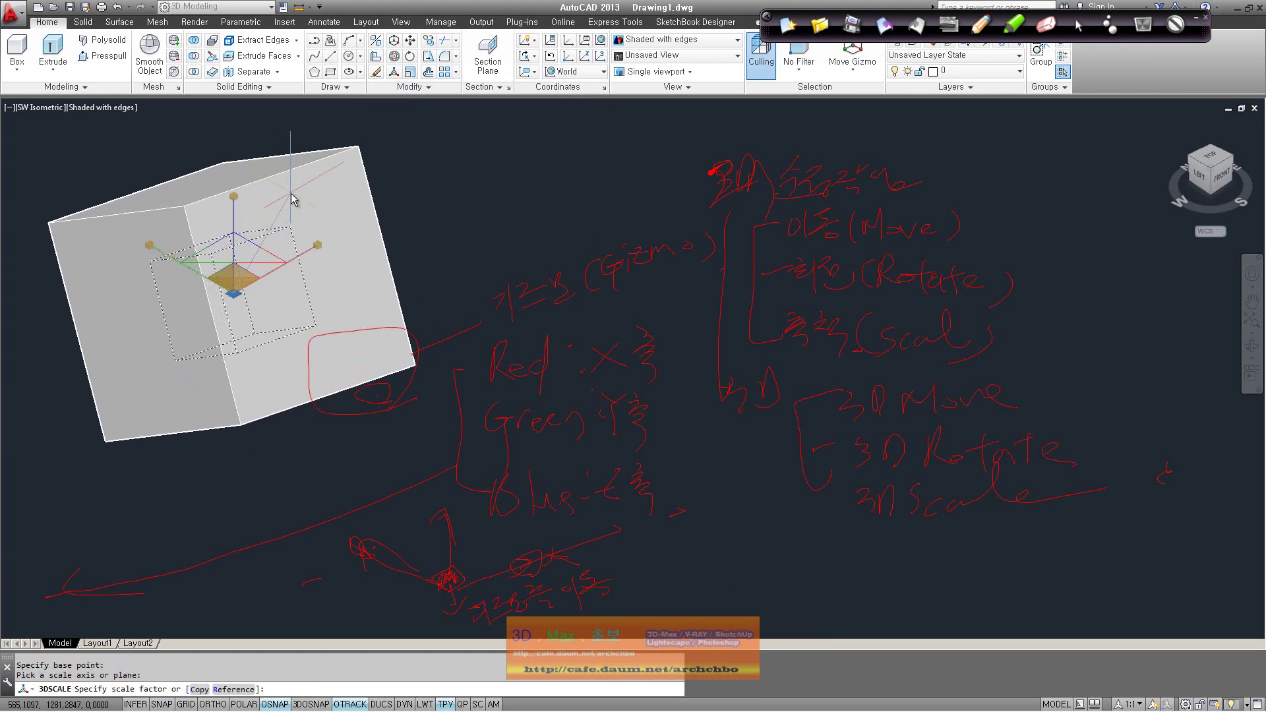
click(271, 277)
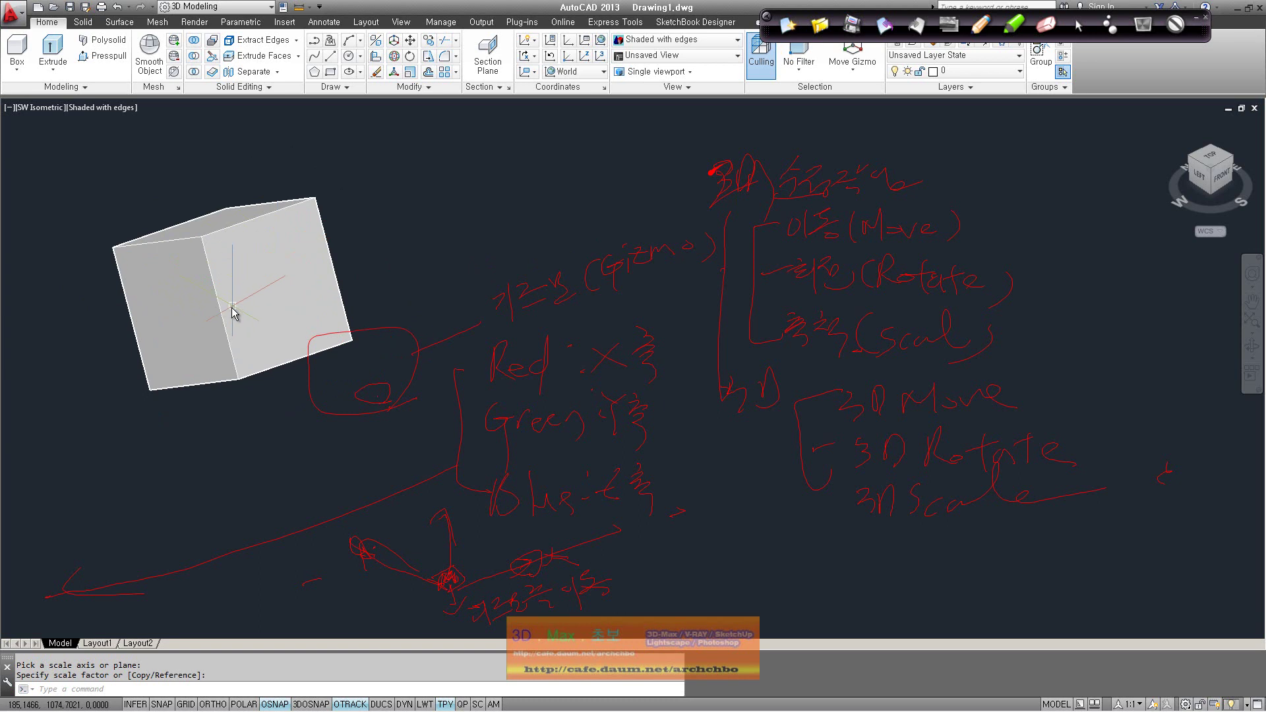
Relocate the gizmo to the bottom corner, slide the box along X, then delete it.
drag(235, 300, 238, 381)
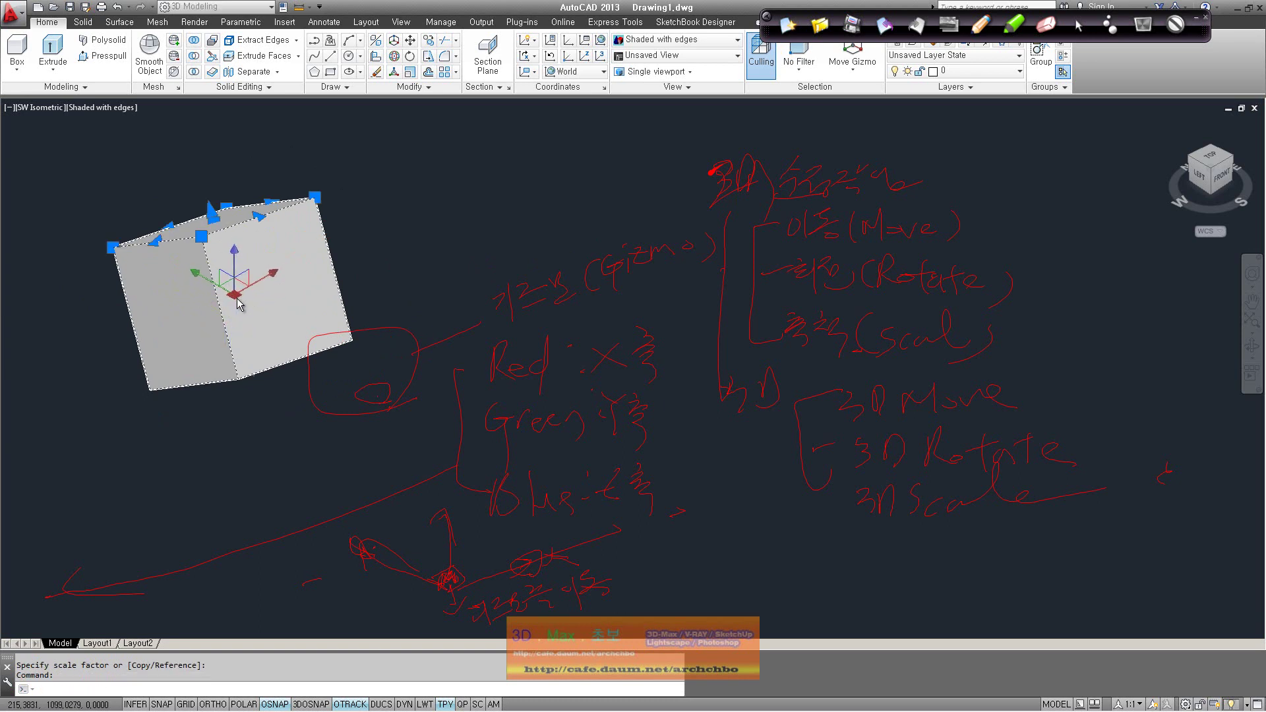
click(236, 381)
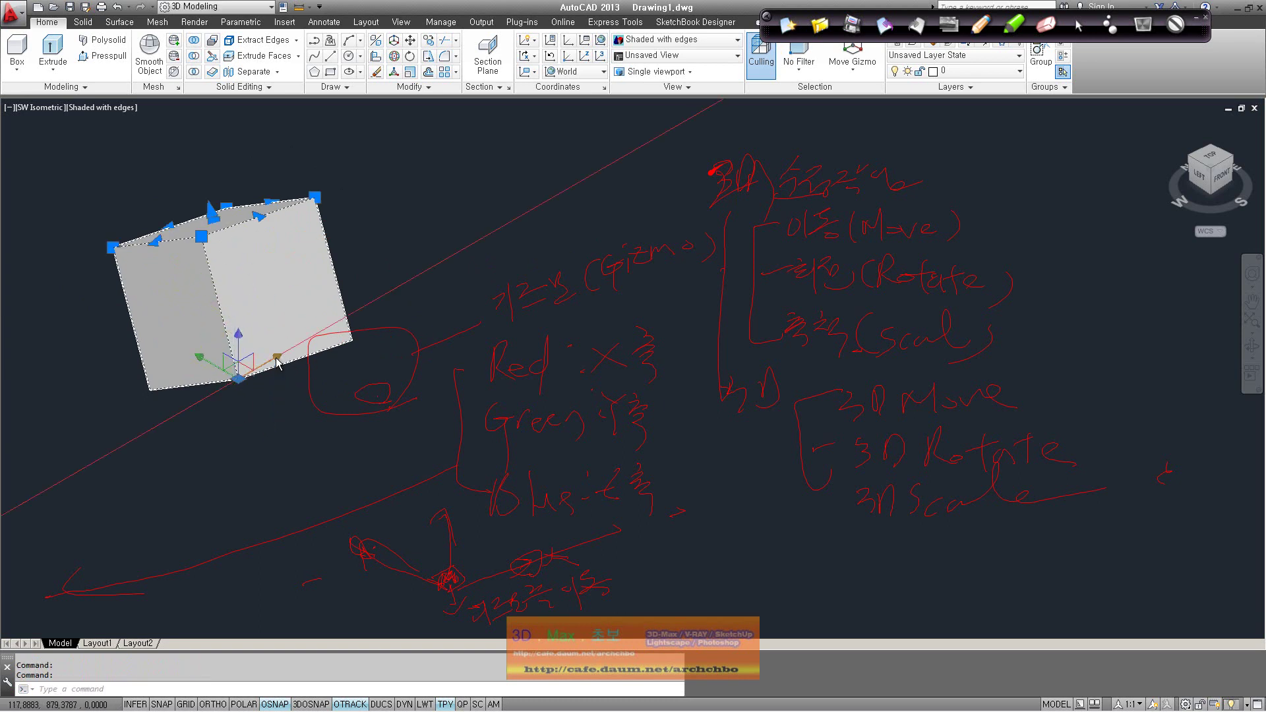
click(260, 363)
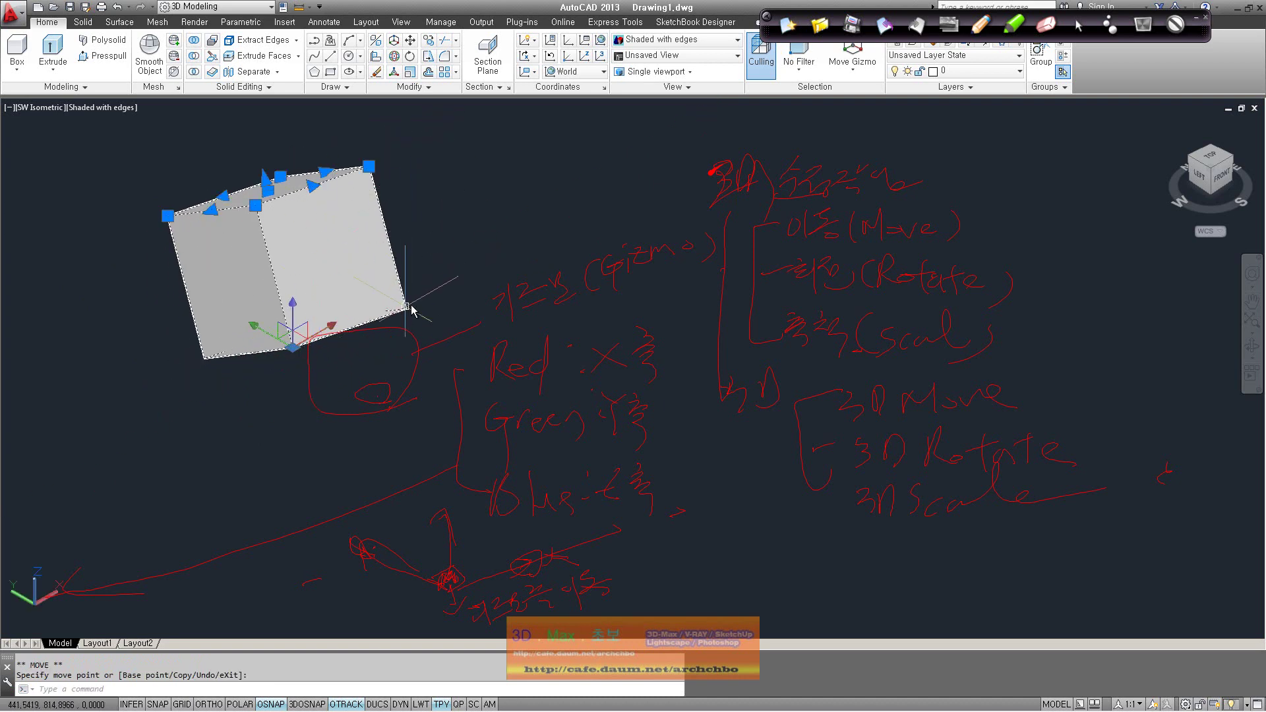
key(Delete)
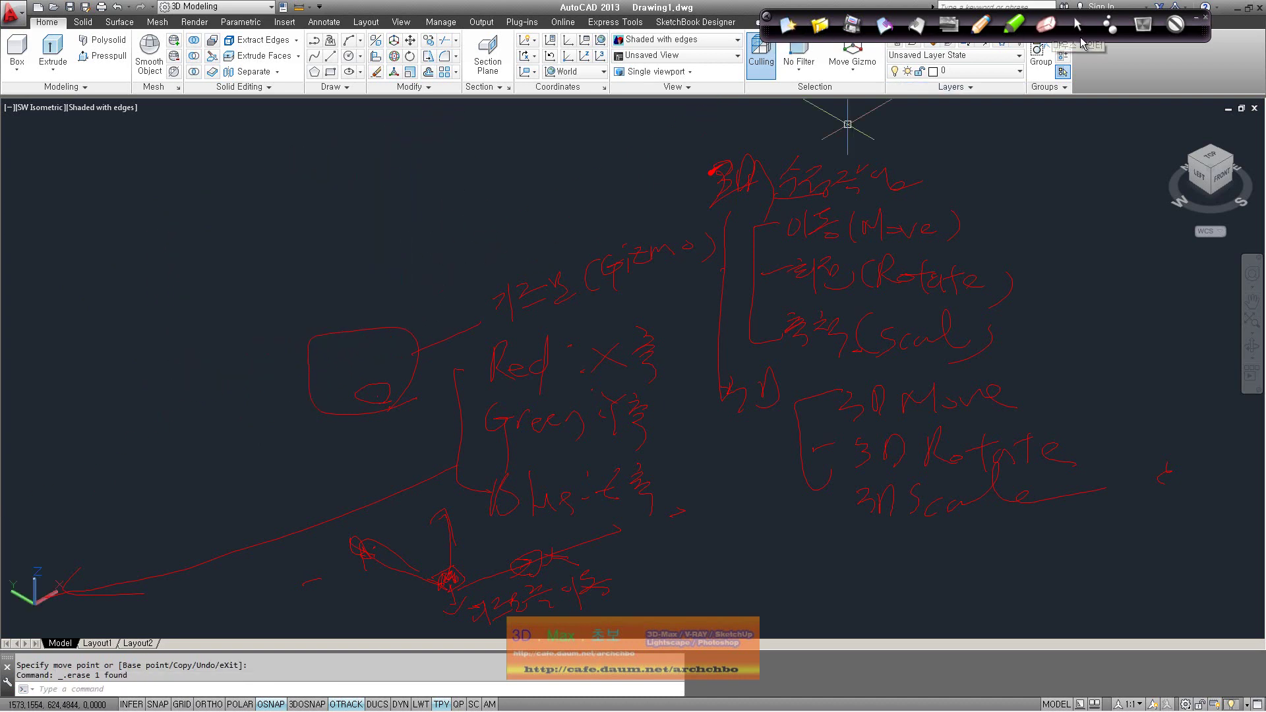
Clear all red pen notes and leave pen mode.
click(907, 32)
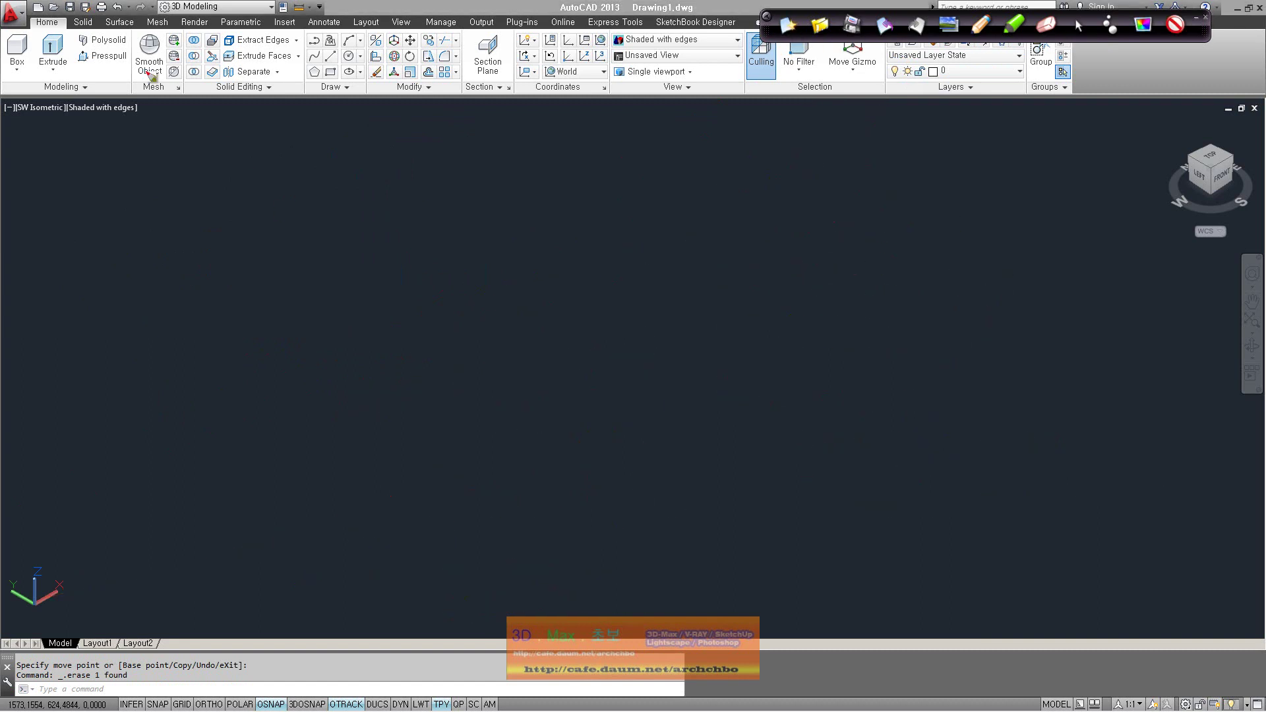
click(1073, 29)
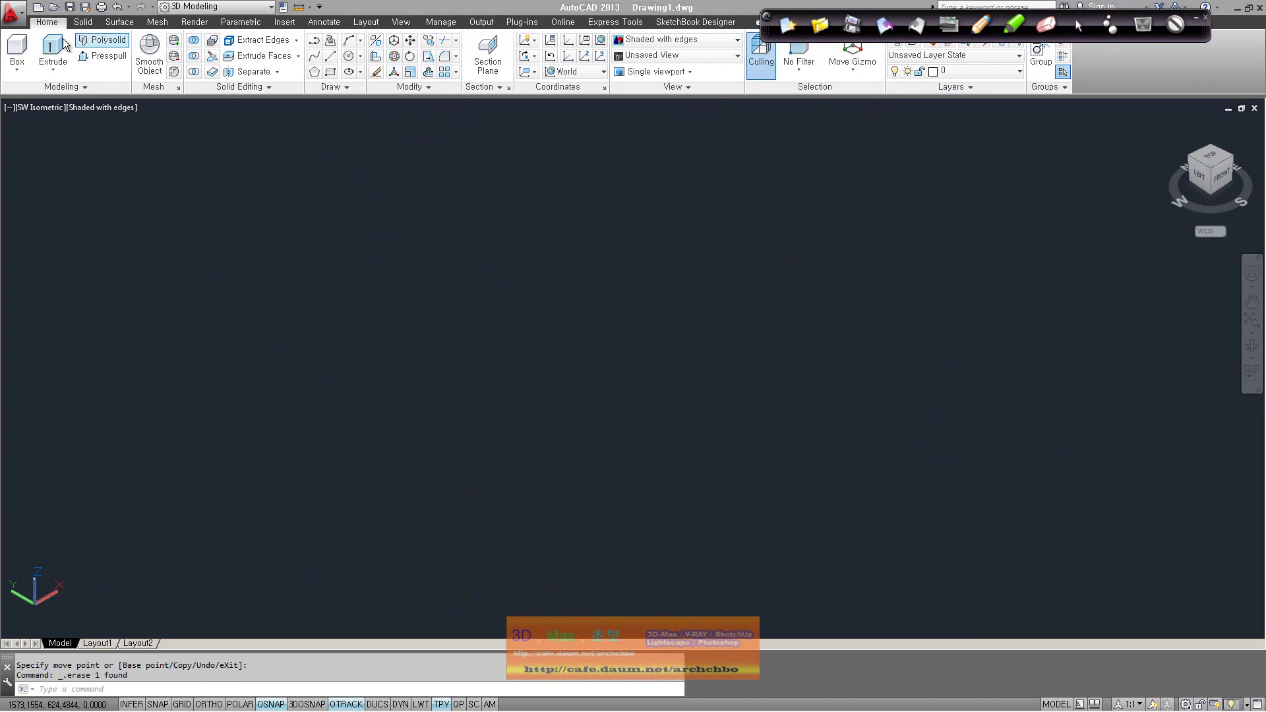
click(338, 393)
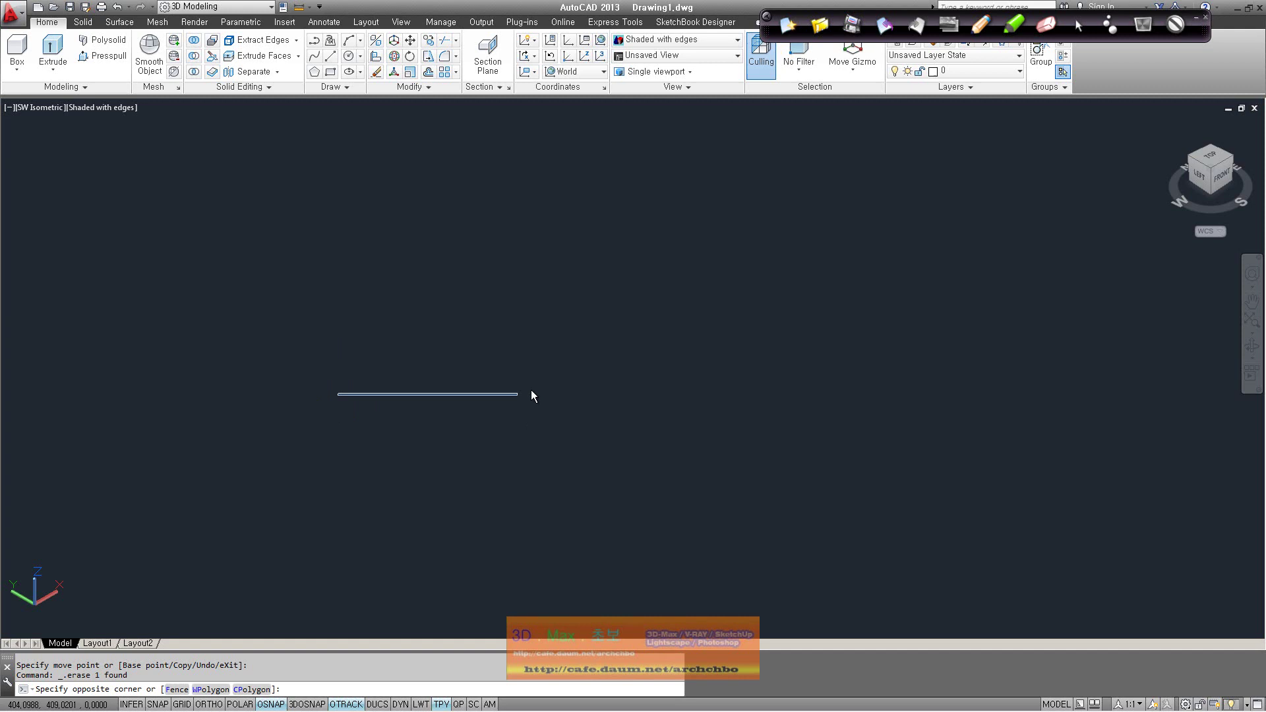
Draw a new cube in the middle of the view and select it for 3D Scale.
click(413, 468)
click(17, 52)
click(336, 450)
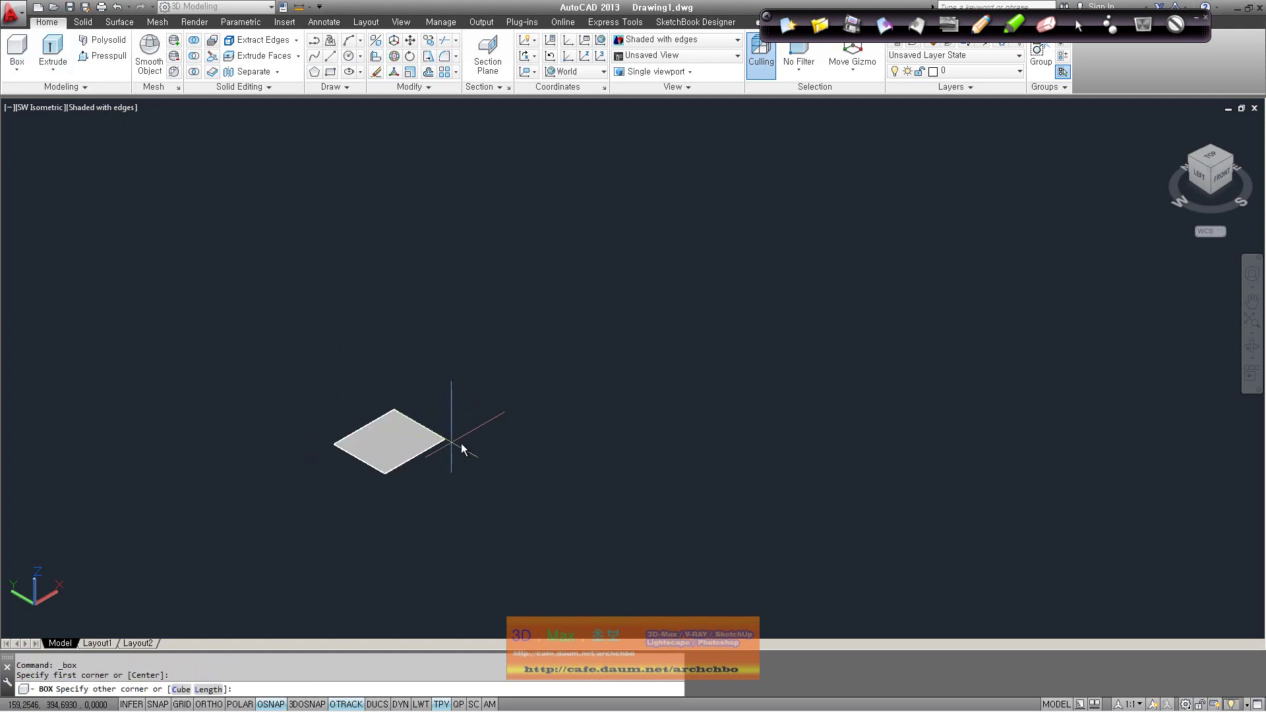
click(491, 449)
click(492, 381)
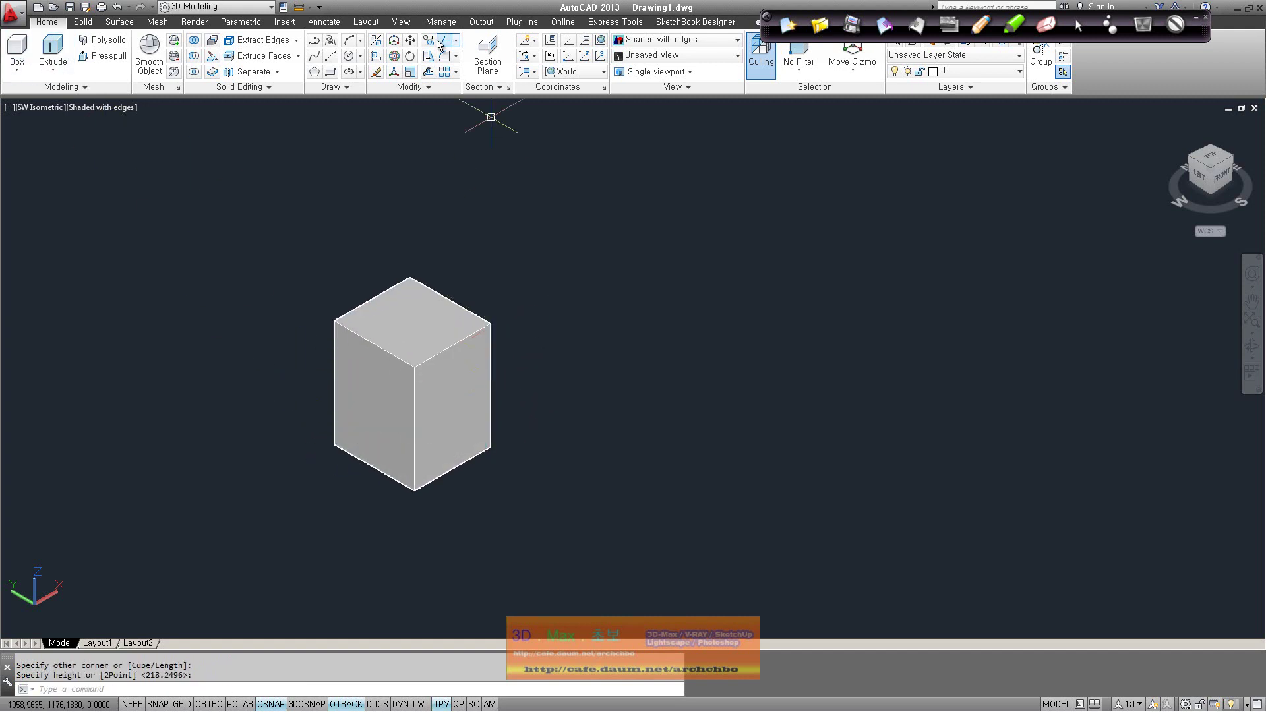
click(409, 72)
click(460, 373)
Scale the cube about its centre with the scale gizmo, enlarging then shrinking it until it disappears.
key(Return)
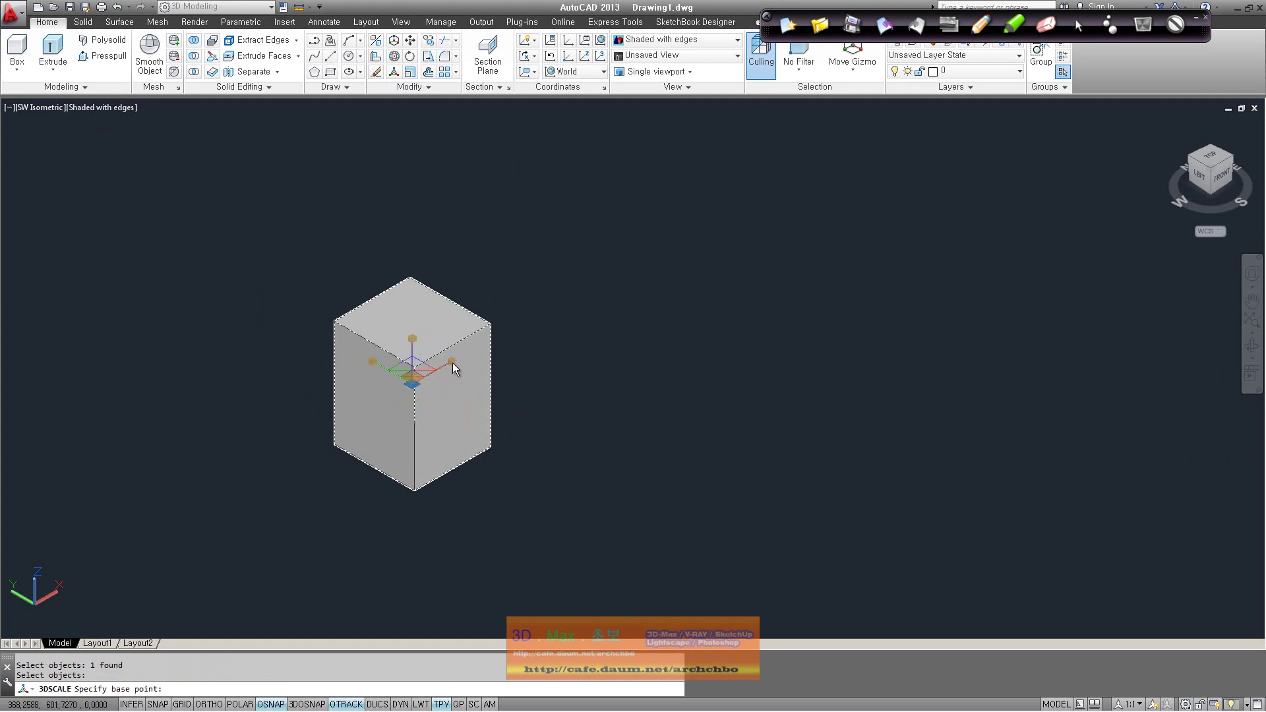
click(412, 383)
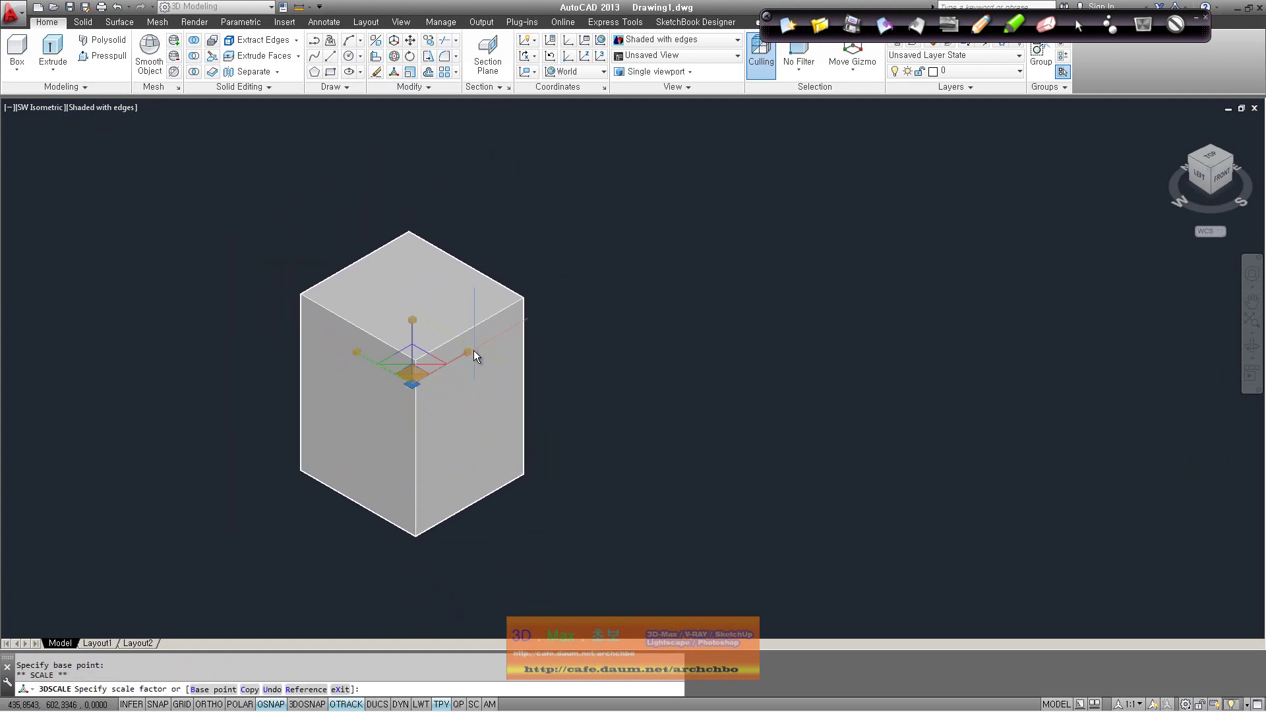
click(472, 354)
click(411, 342)
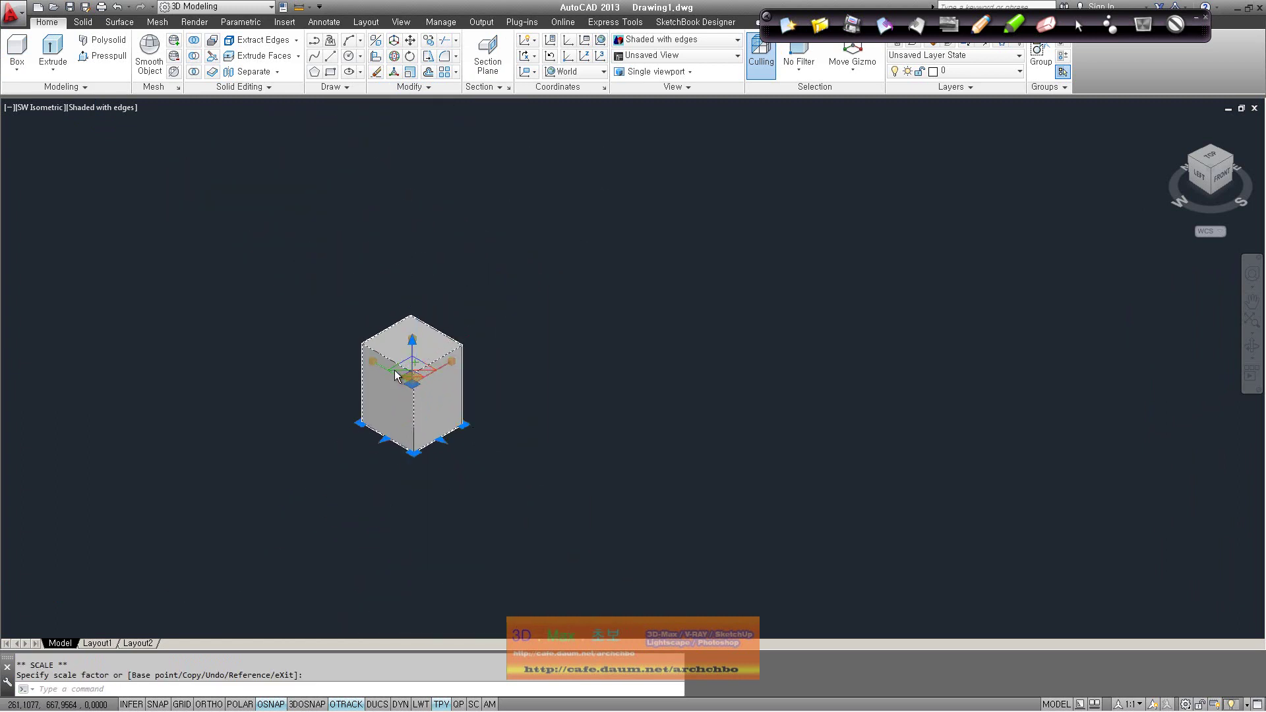
click(324, 295)
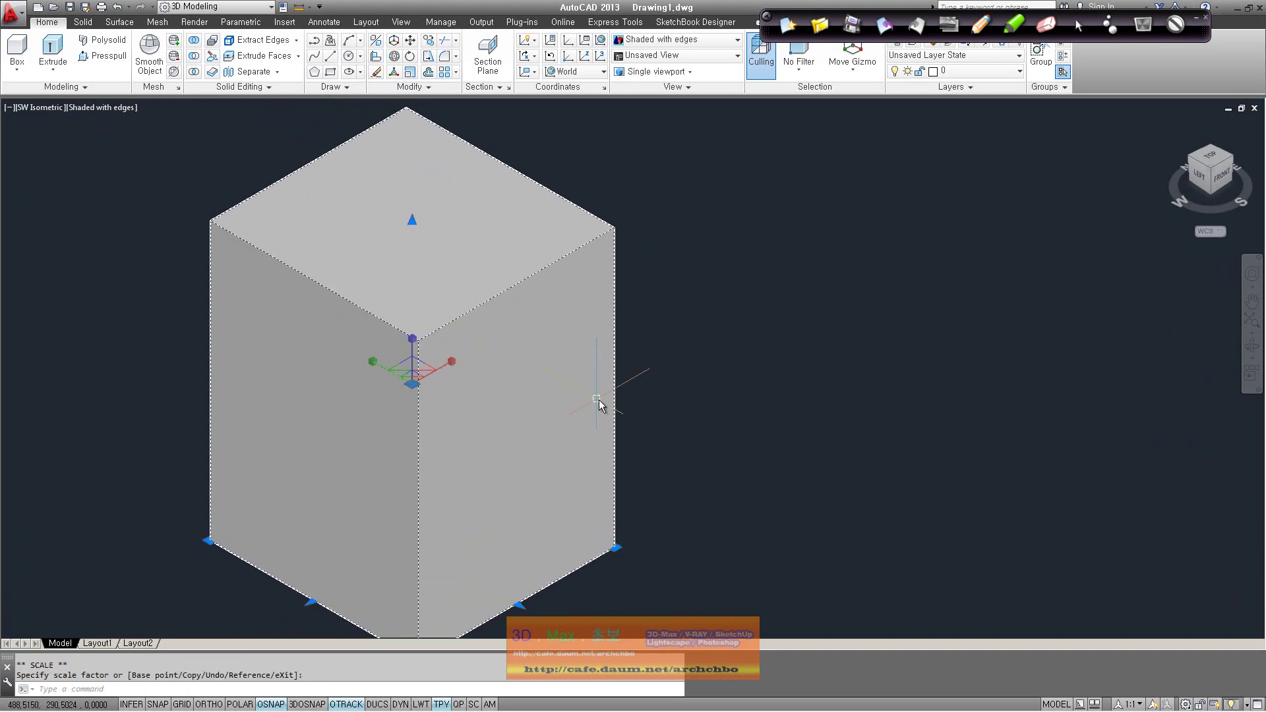
click(612, 436)
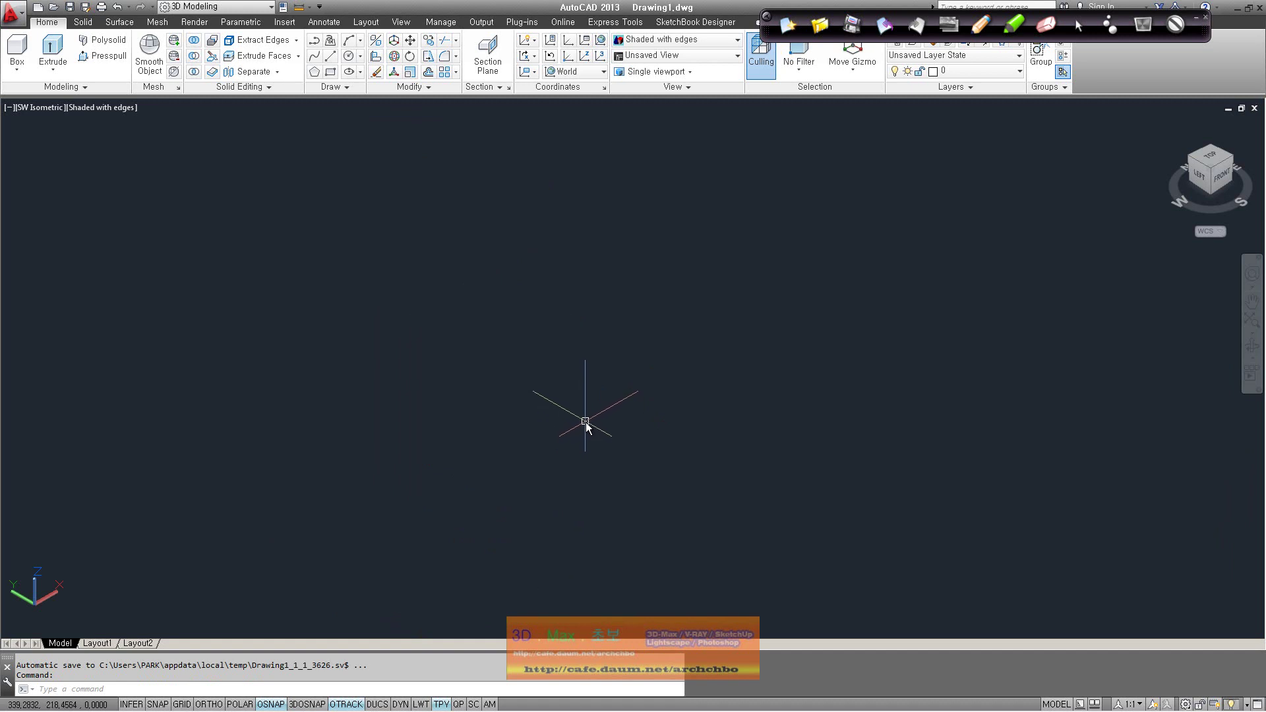
click(604, 87)
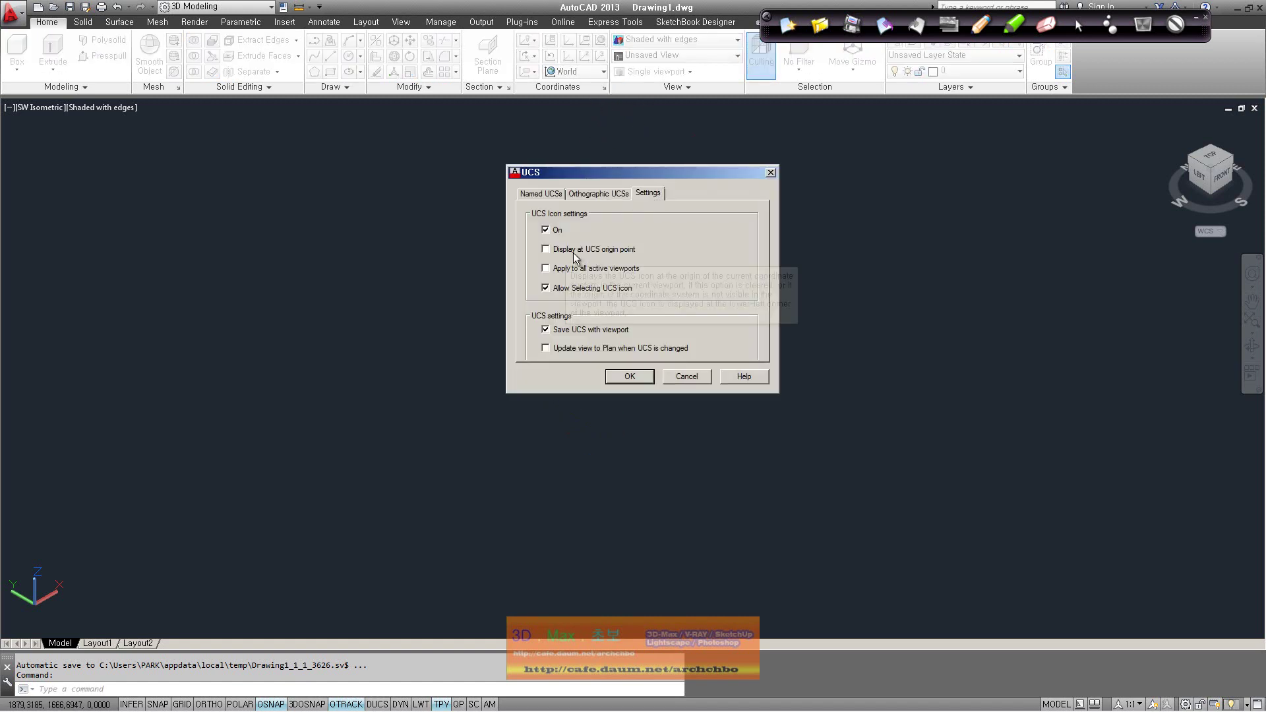
click(770, 174)
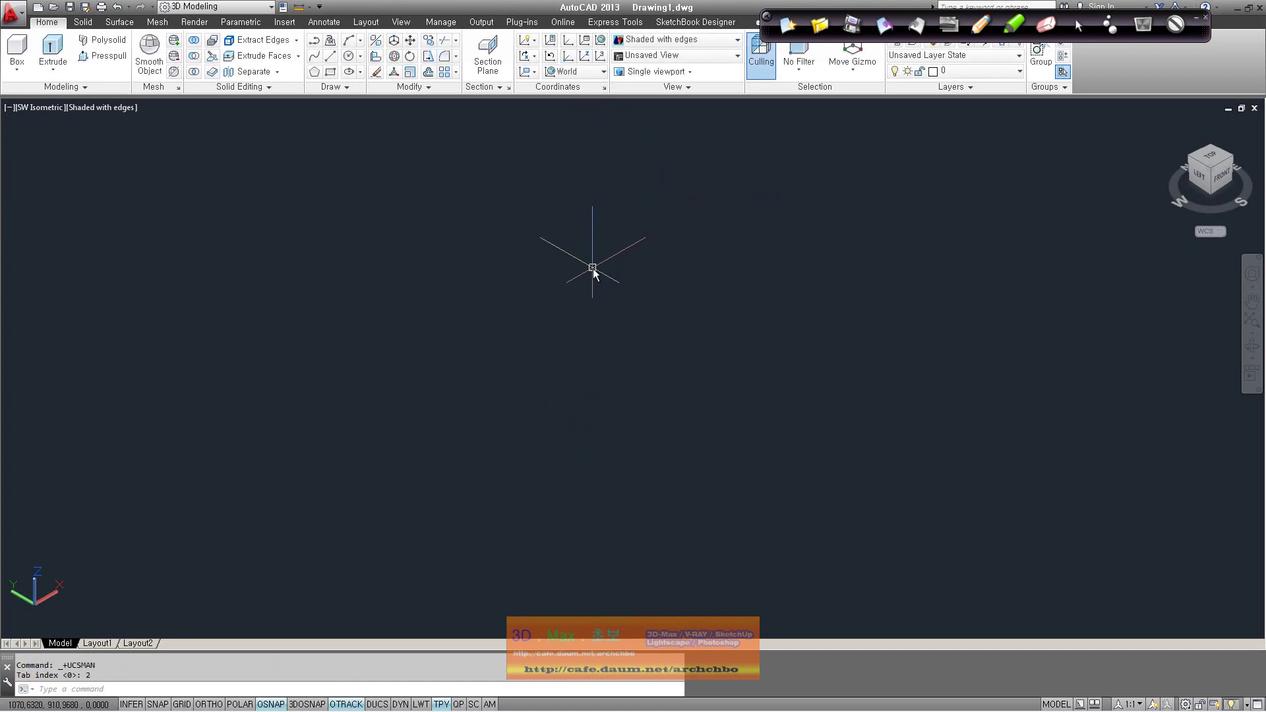